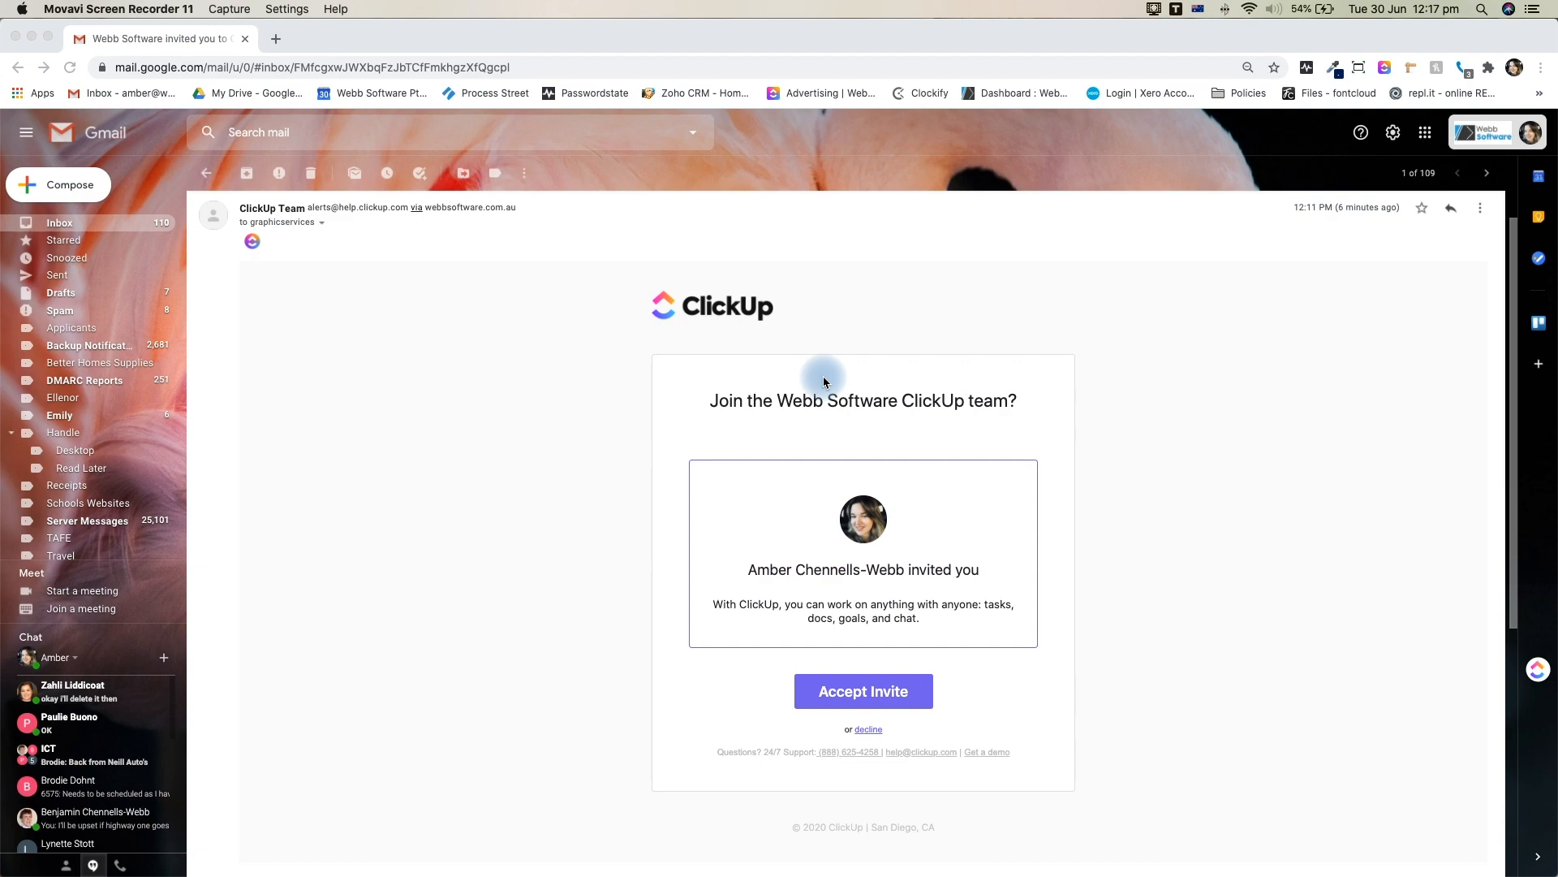
- Accept the ClickUp invite and submit the signup form with your full name and a password
left_click(936, 686)
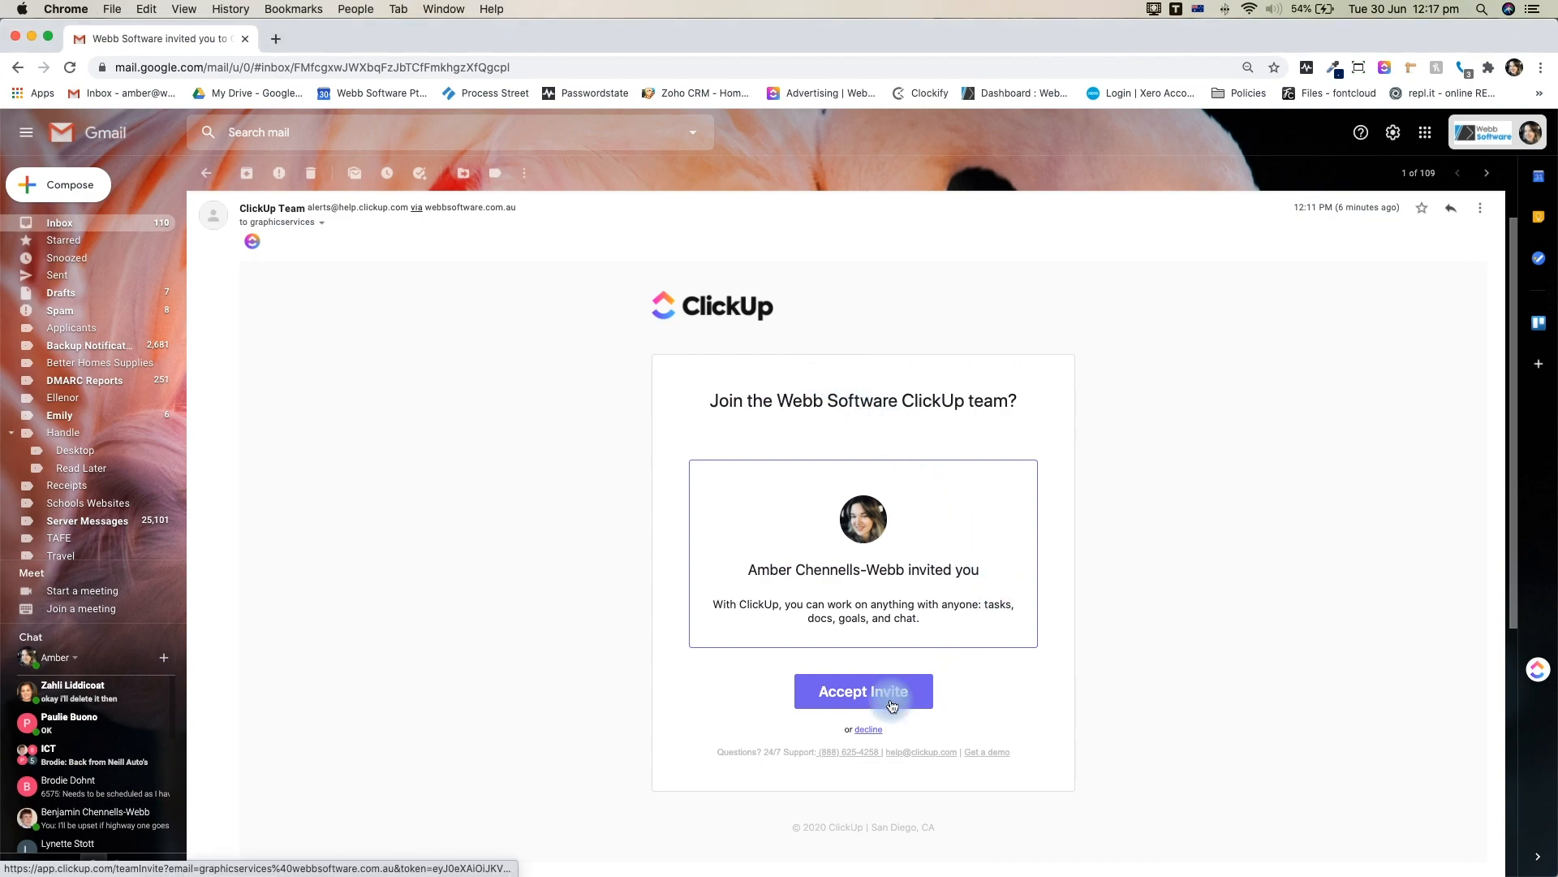
left_click(891, 703)
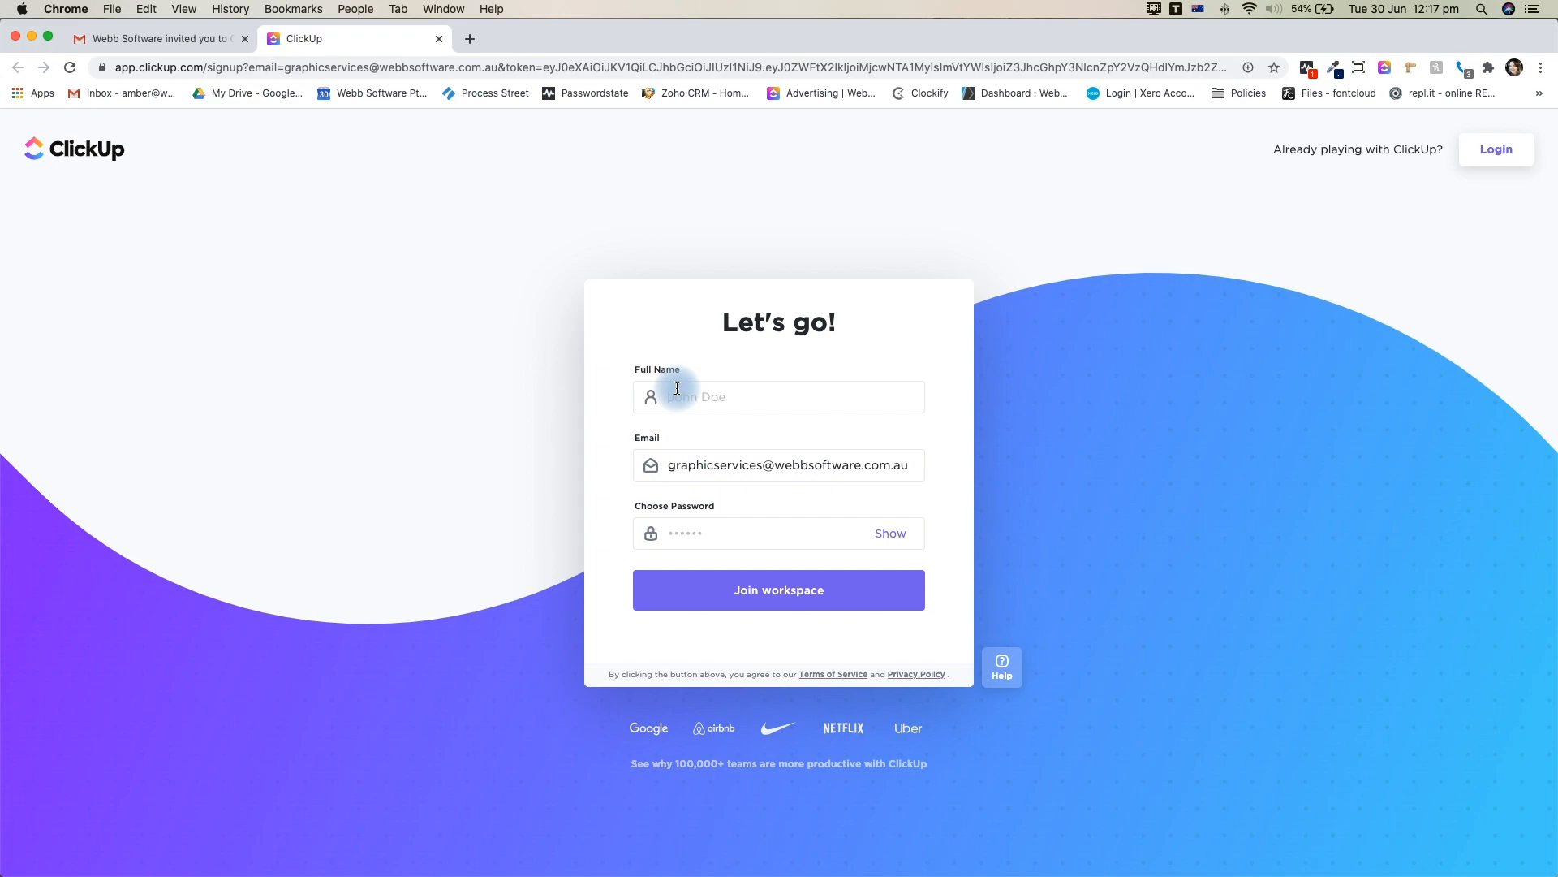
left_click(677, 388)
type("Amber Webb")
left_click(734, 520)
type("••")
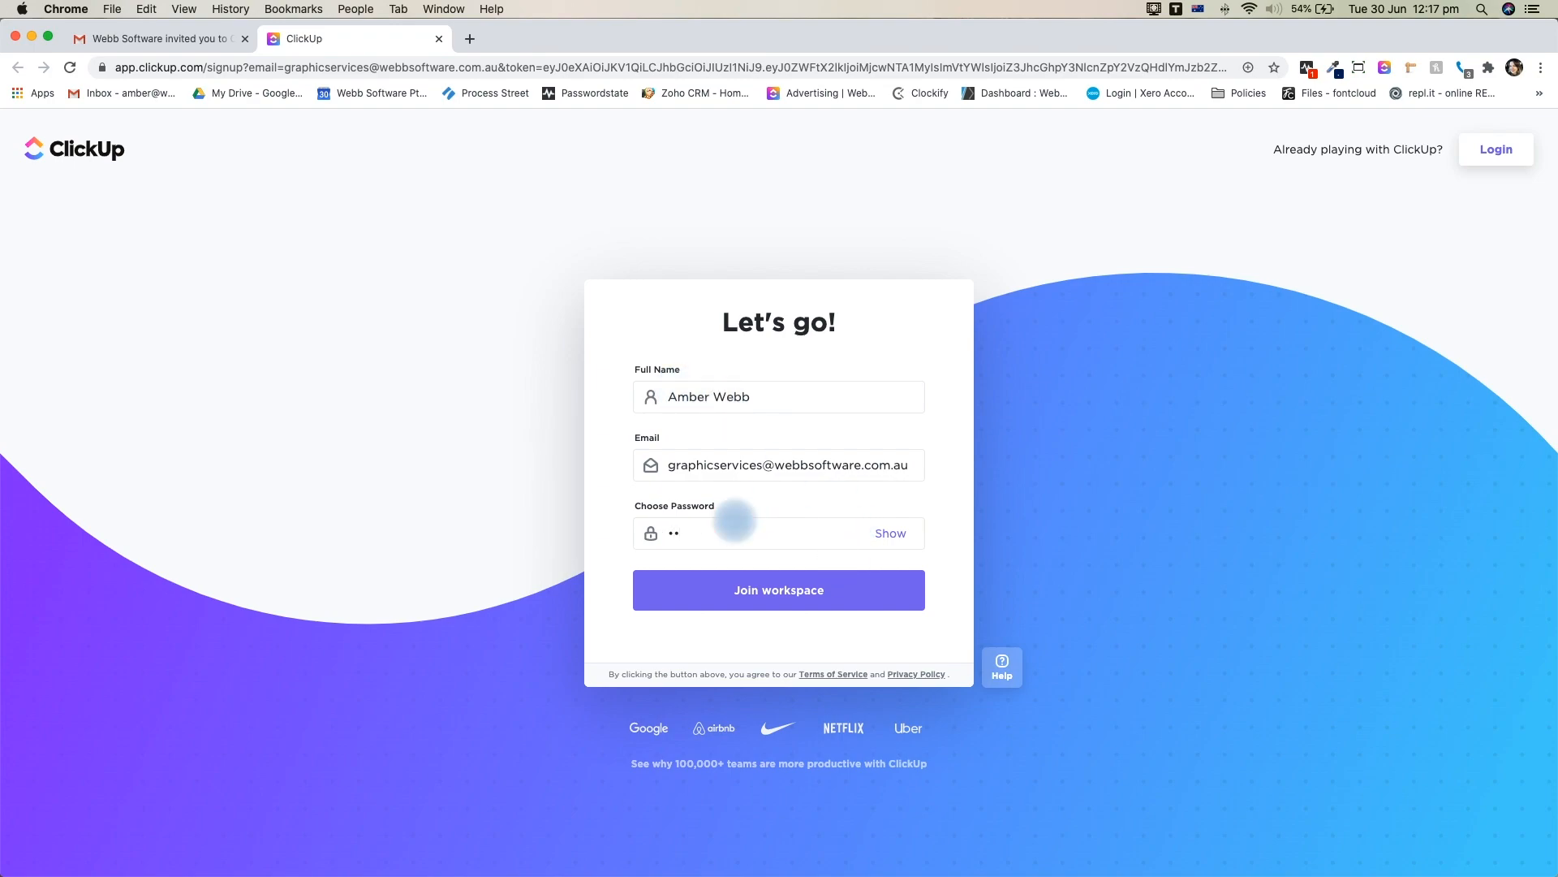
type("•••••")
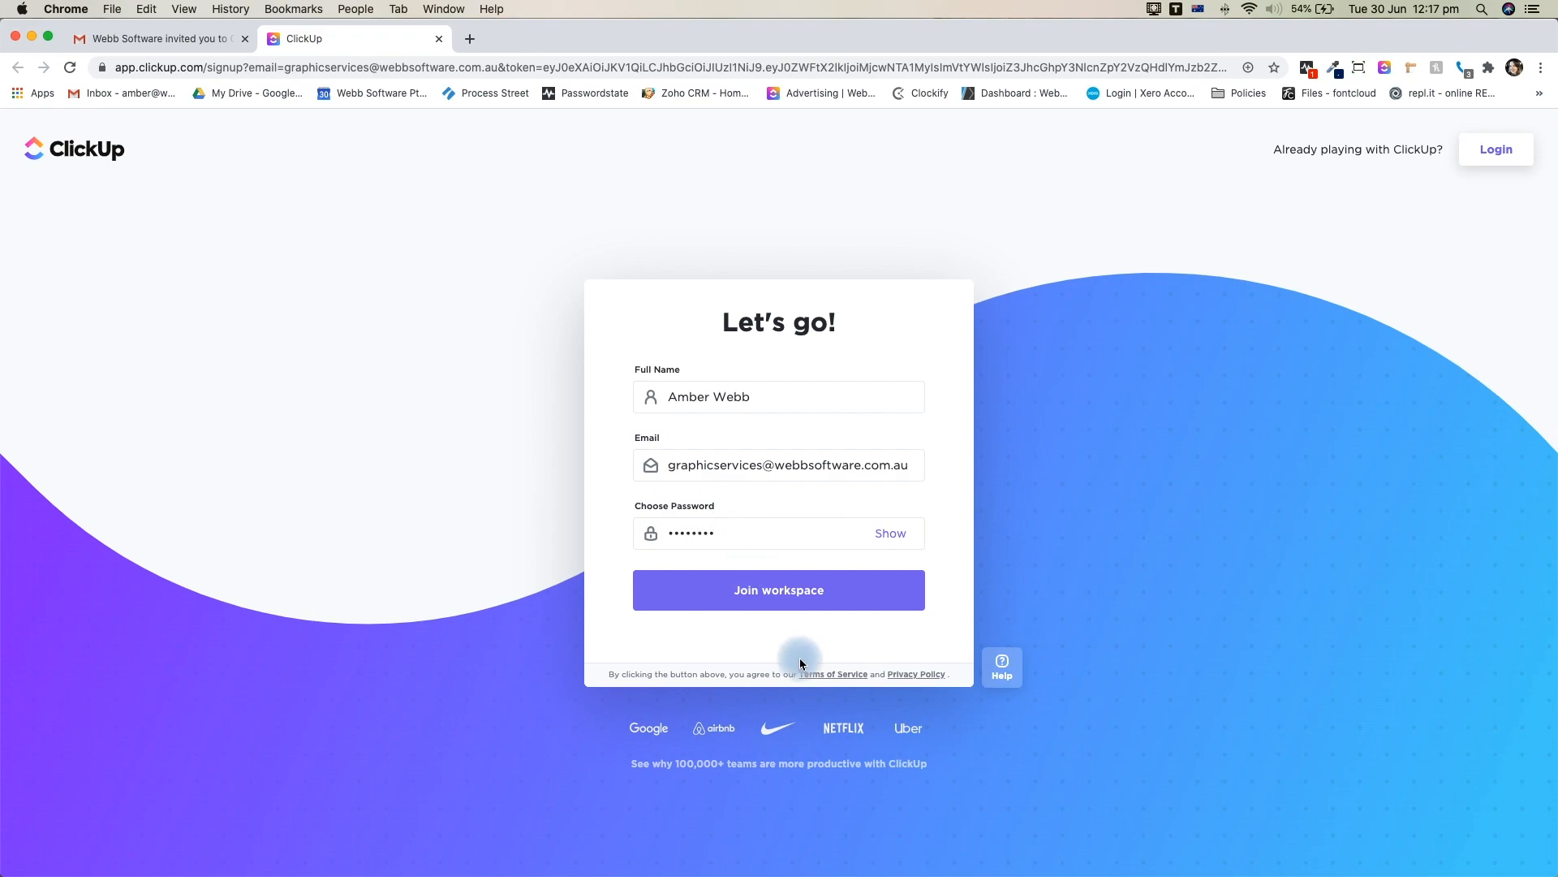
left_click(798, 599)
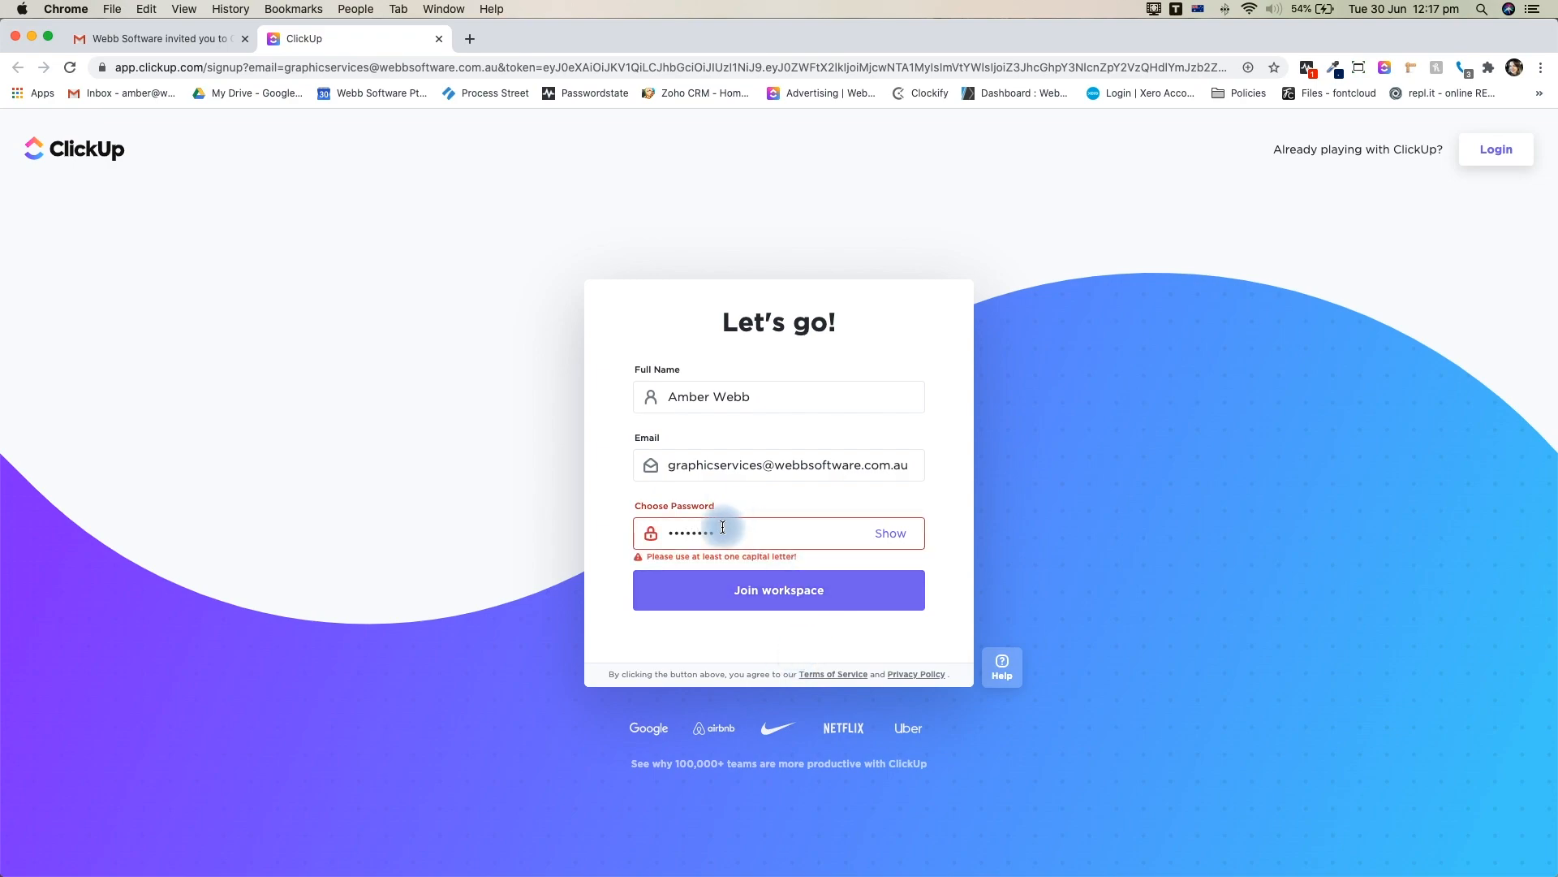
- Fix the password by adding a capital letter and resubmit the signup form
left_click(679, 533)
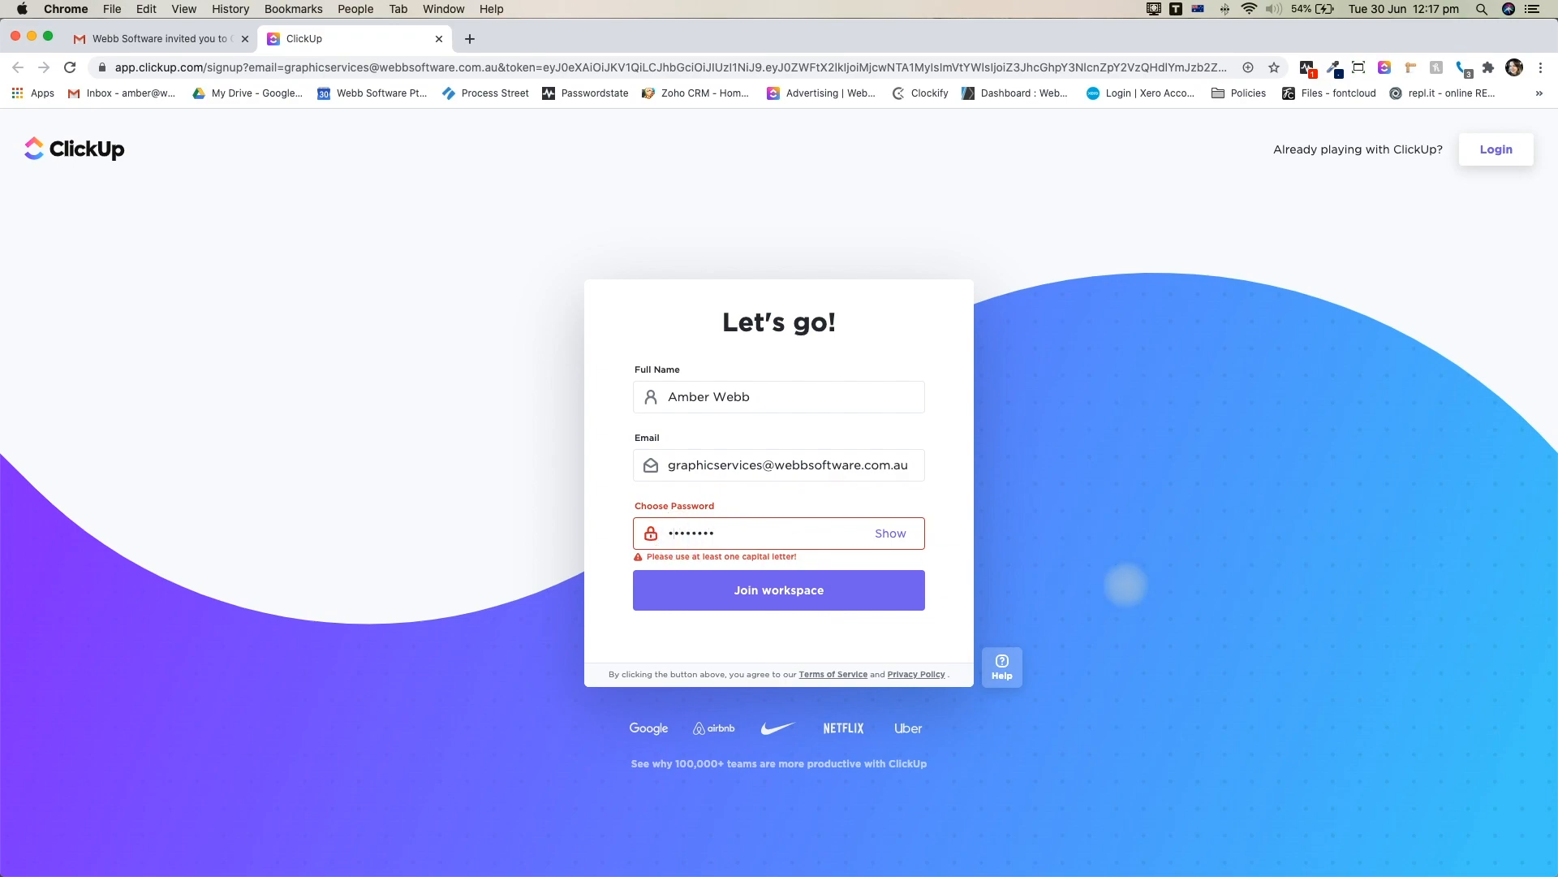
key("BackSpace")
type("•")
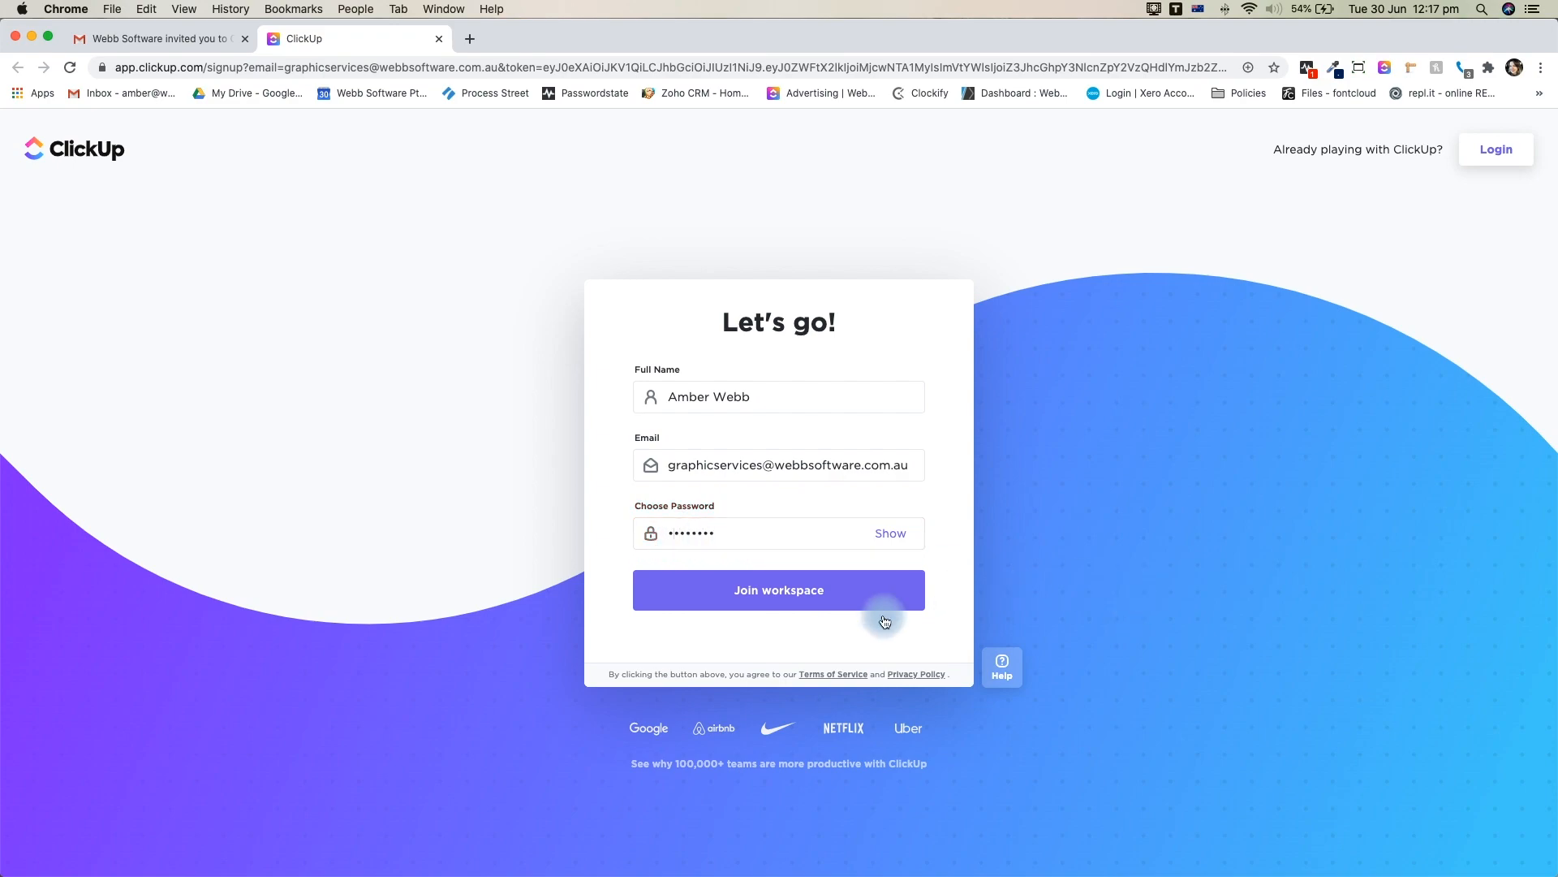
left_click(850, 599)
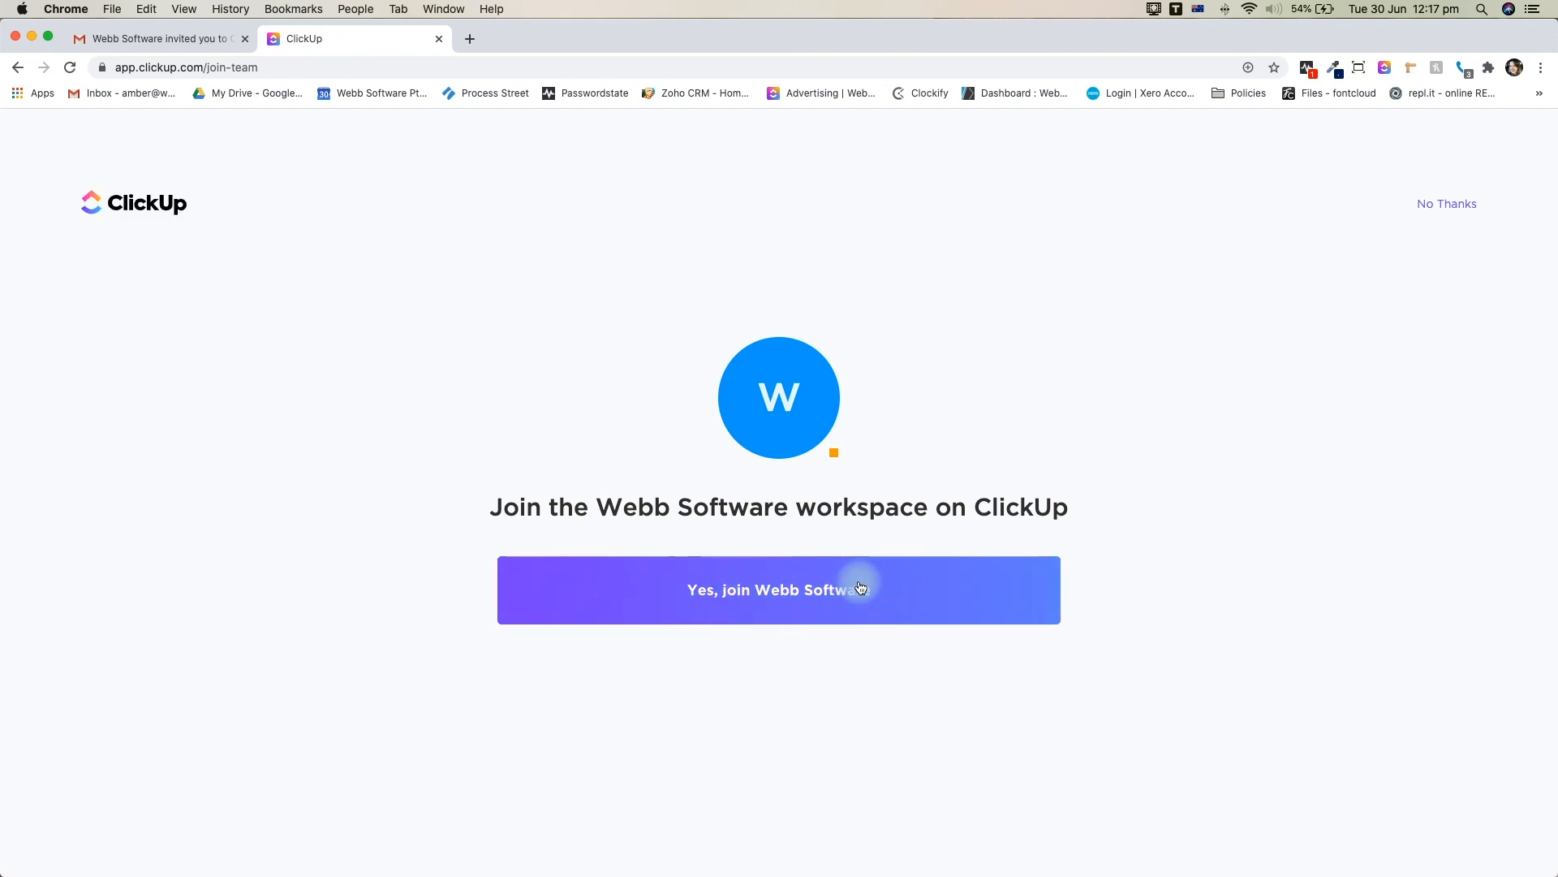
- Join Webb Software and finish onboarding with the default avatar and color theme
left_click(861, 587)
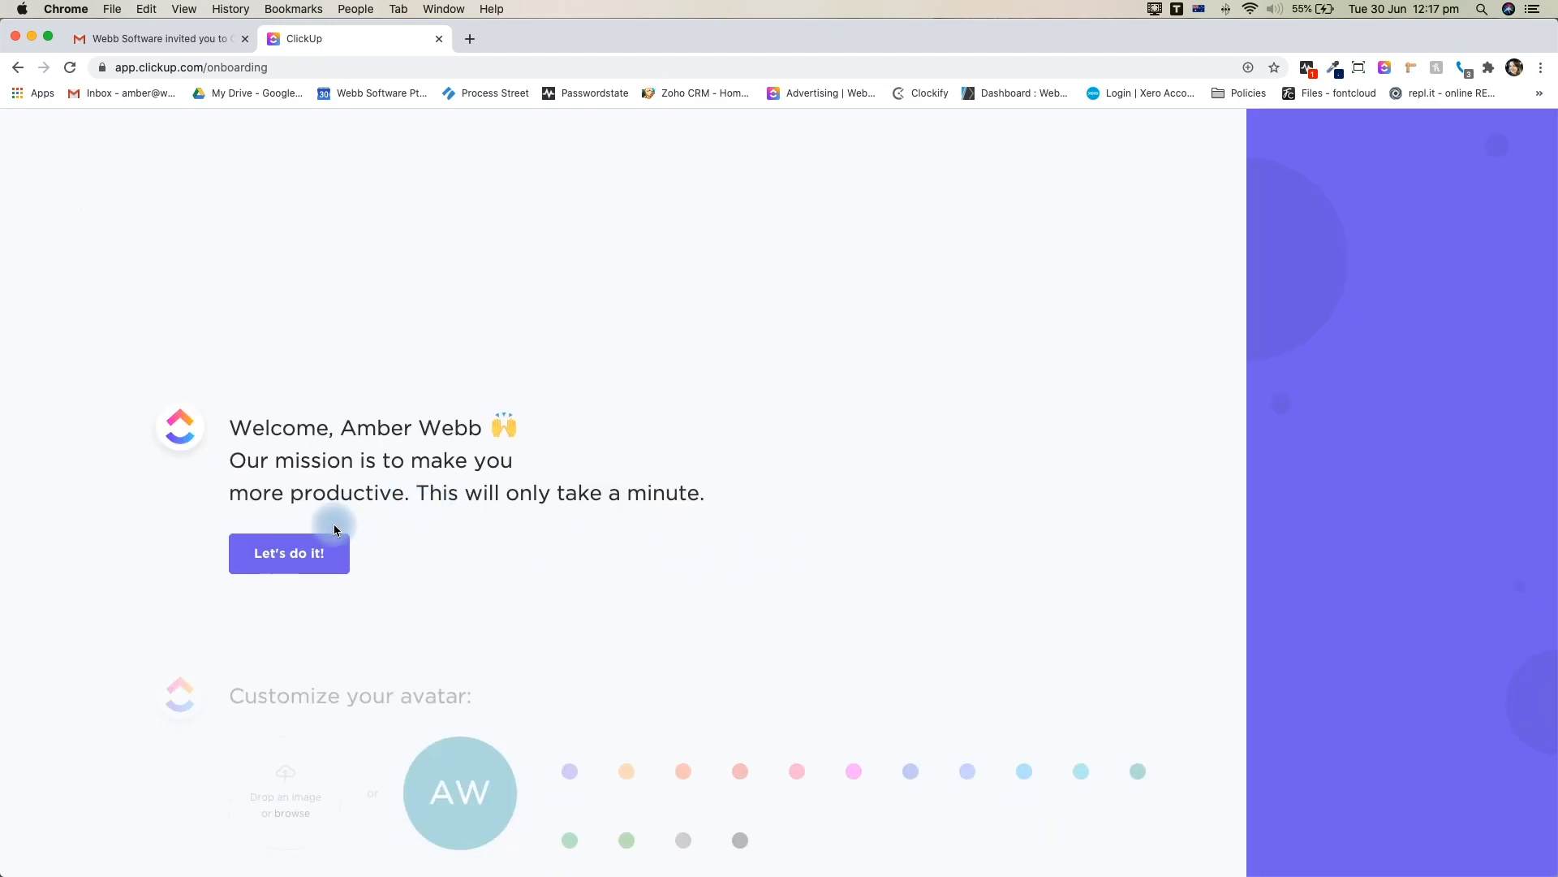
left_click(330, 540)
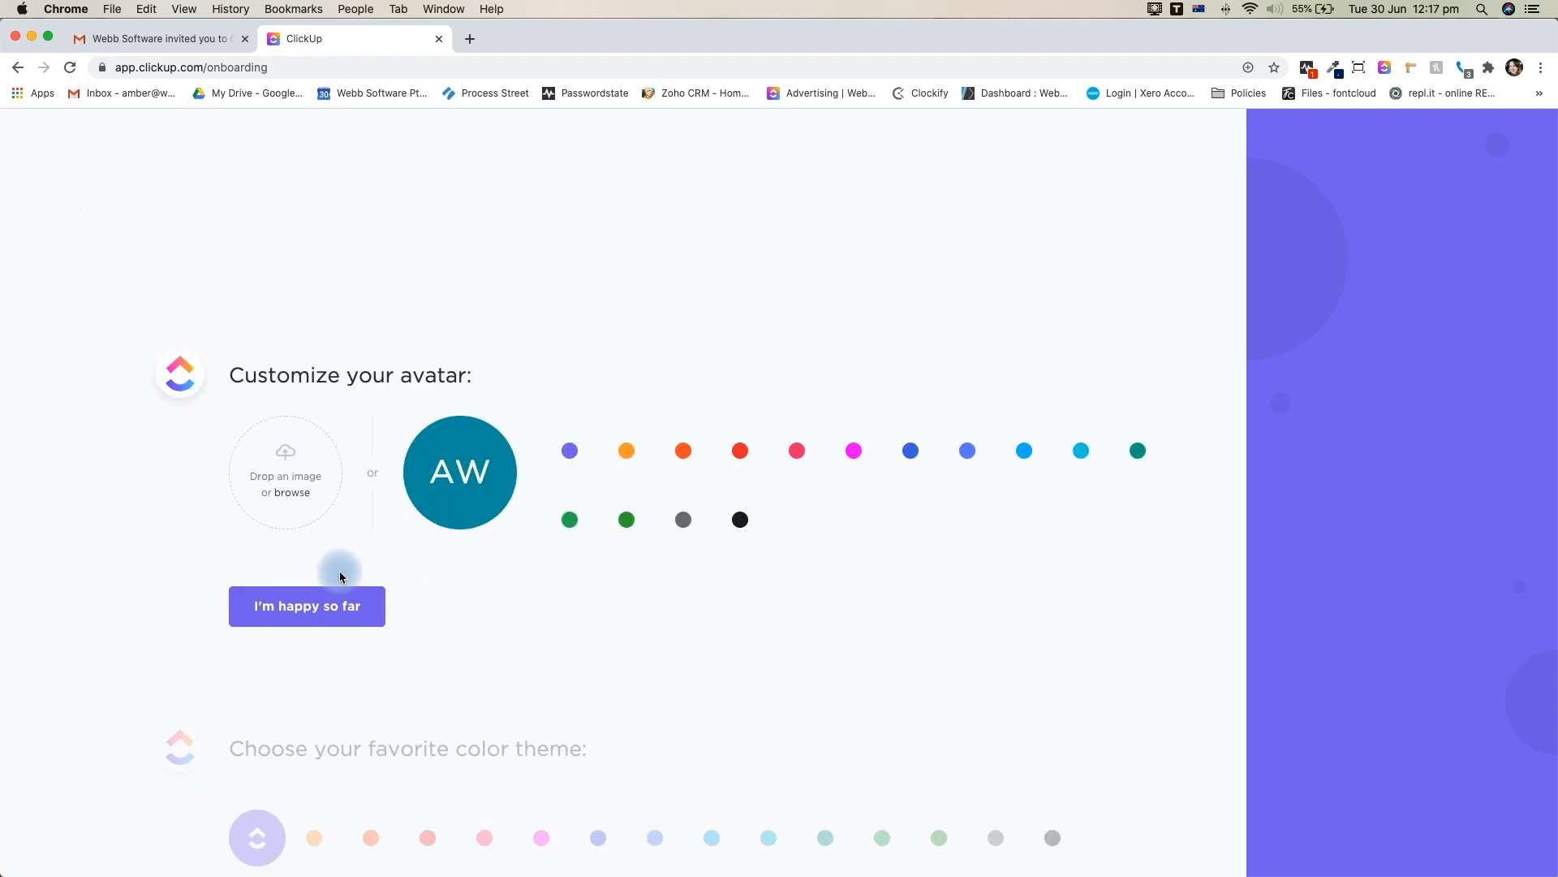
left_click(327, 598)
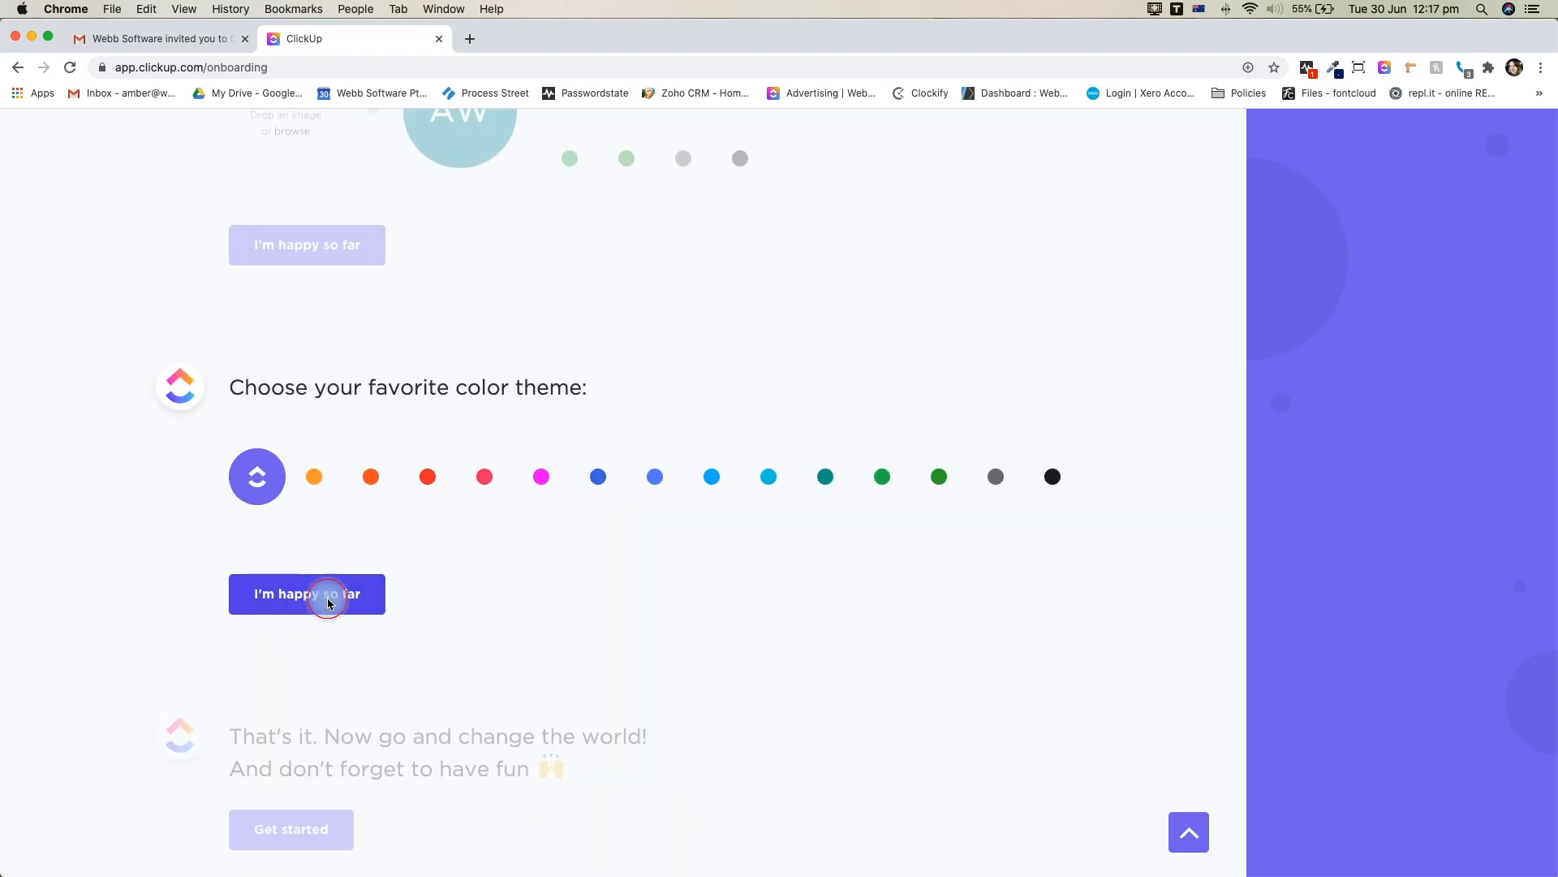
left_click(328, 603)
left_click(306, 540)
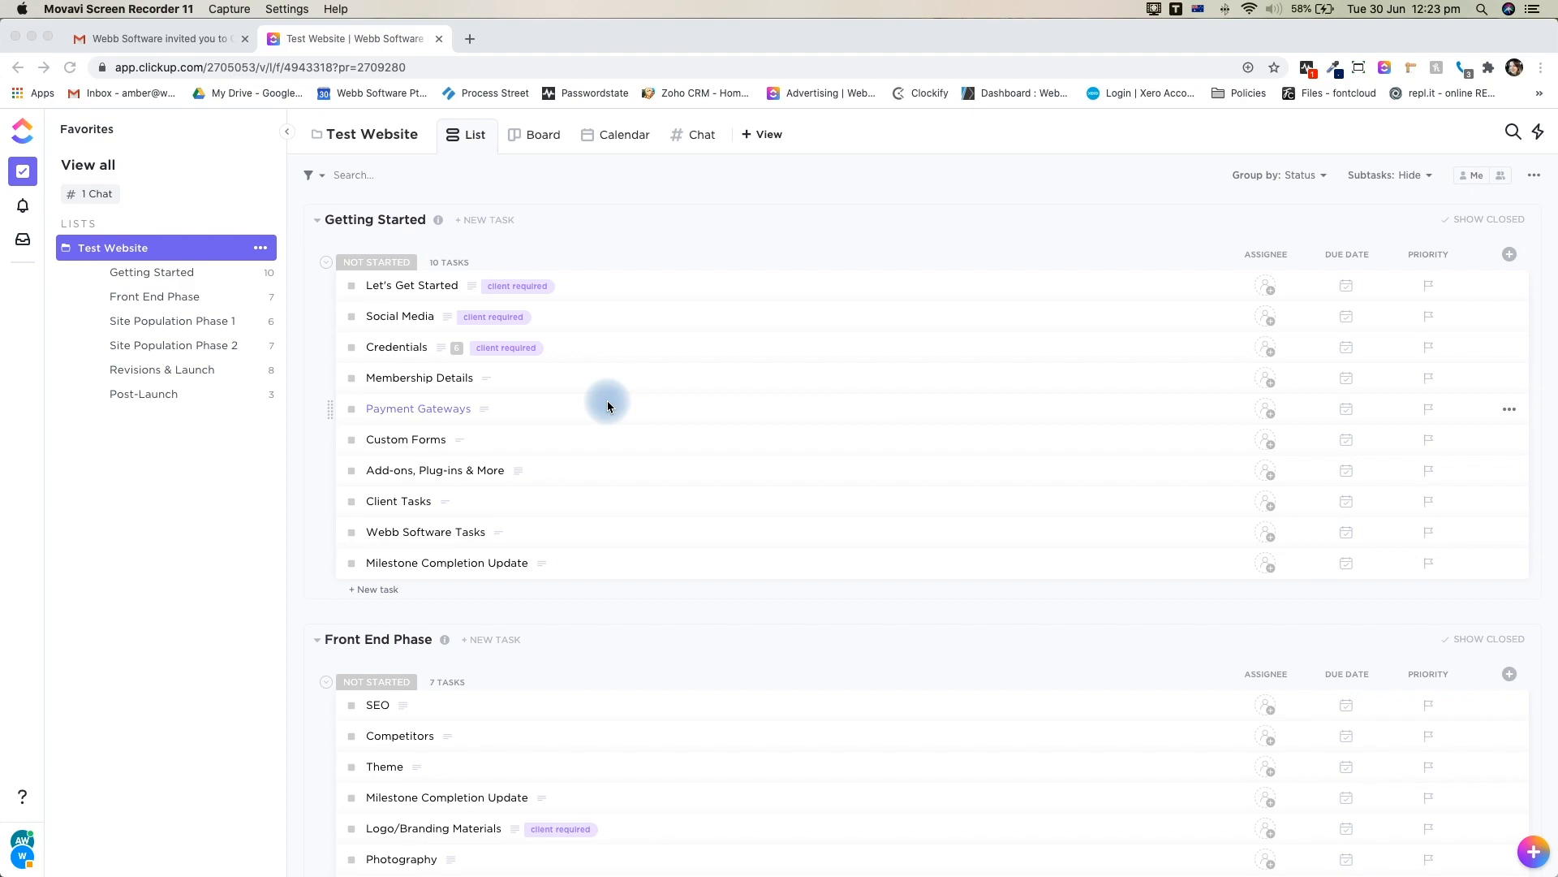
- Look over the Test Website tasks, then open the assignee picker on Let's Get Started
left_click(132, 268)
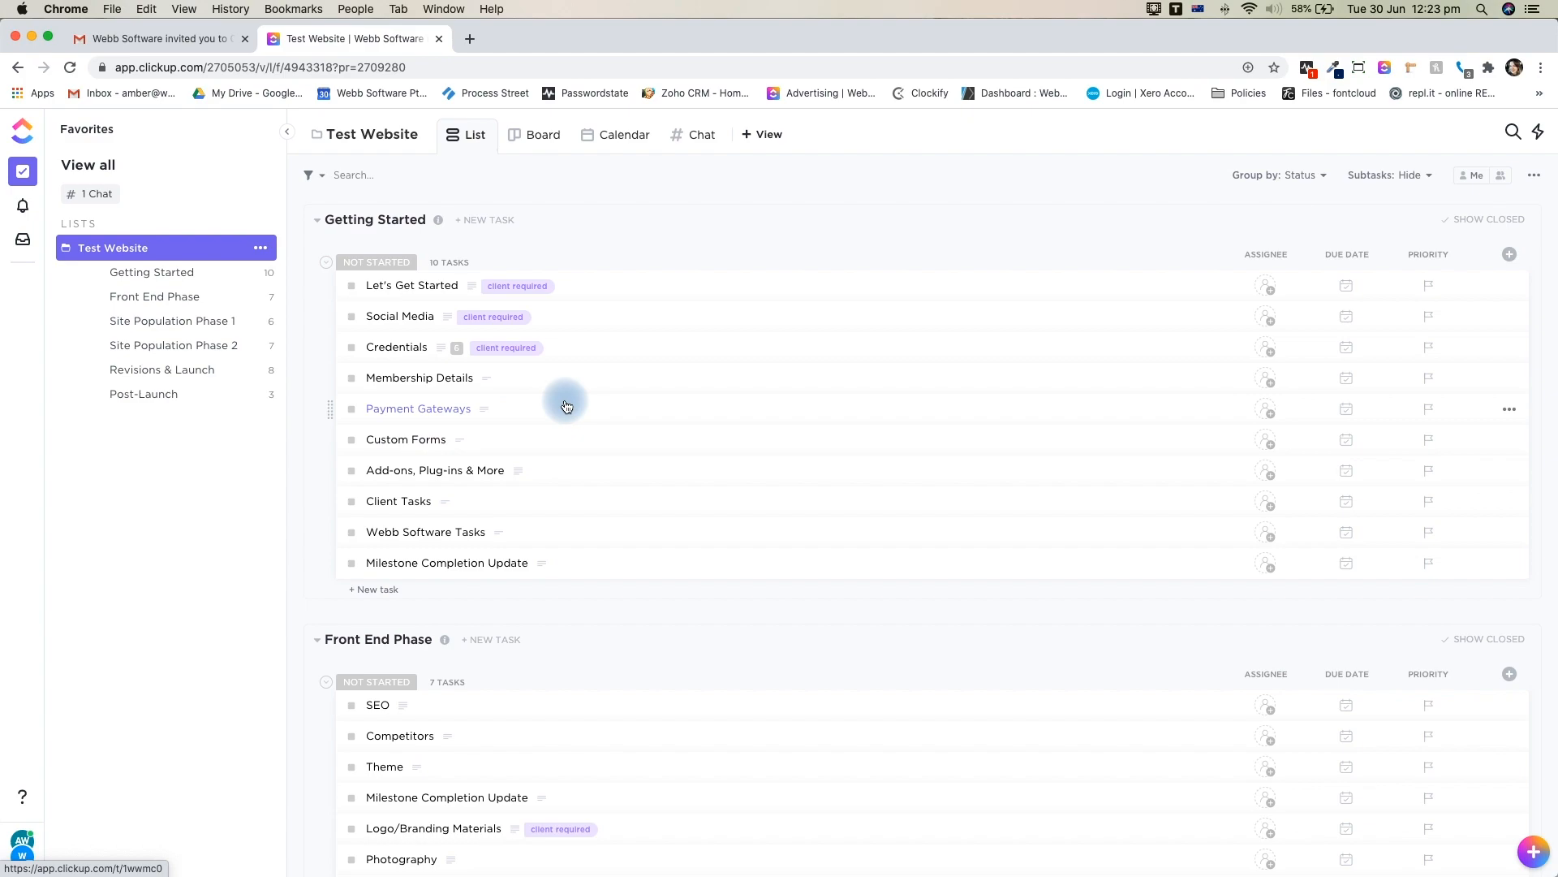
scroll(709, 300, "down", 1)
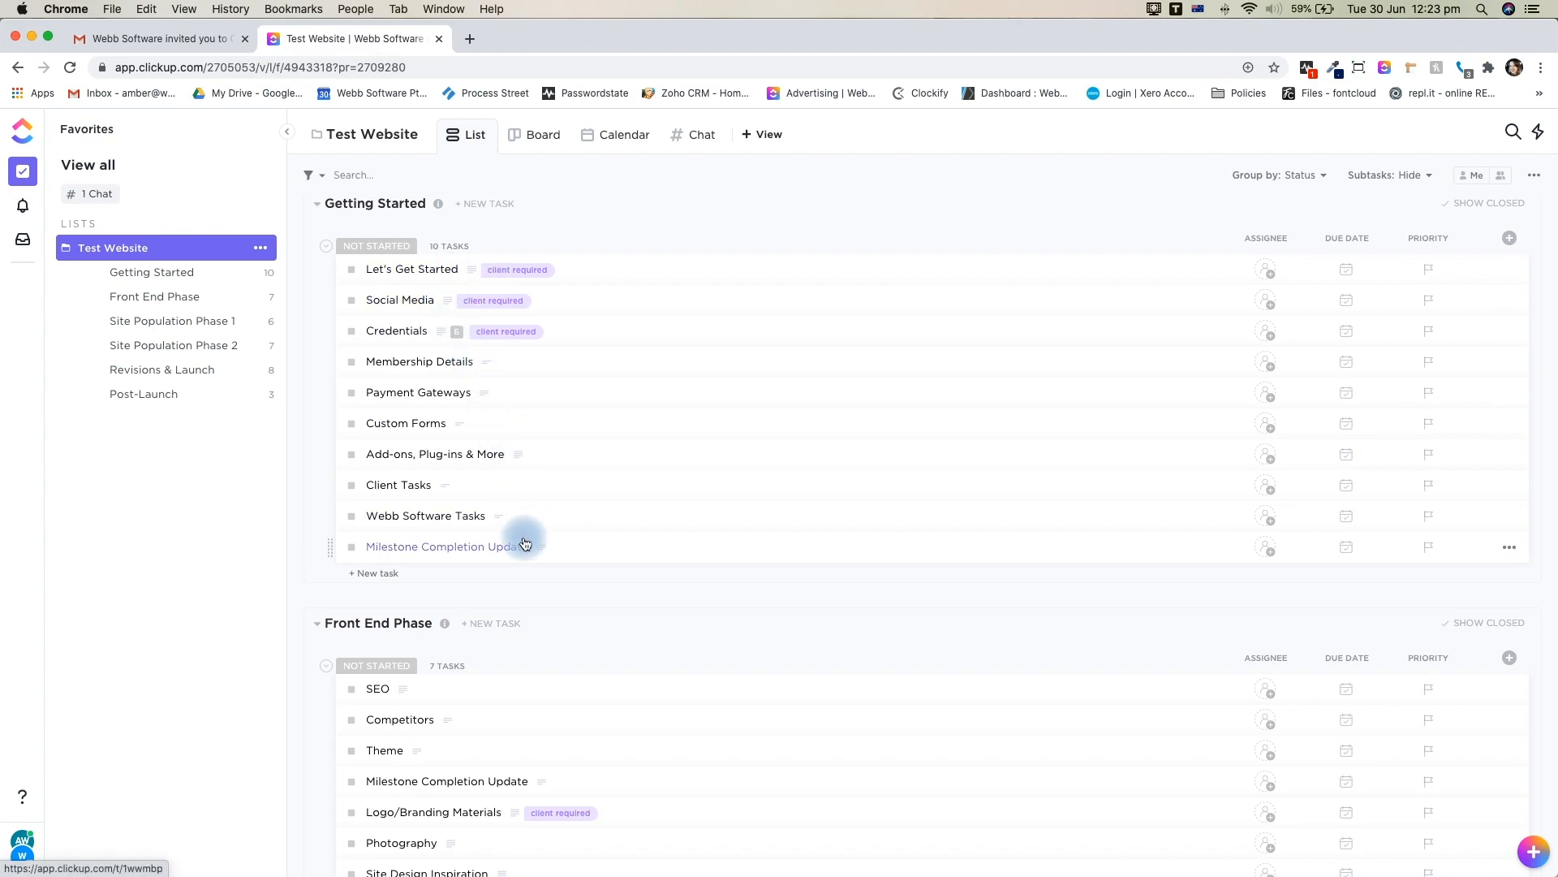
scroll(568, 386, "up", 1)
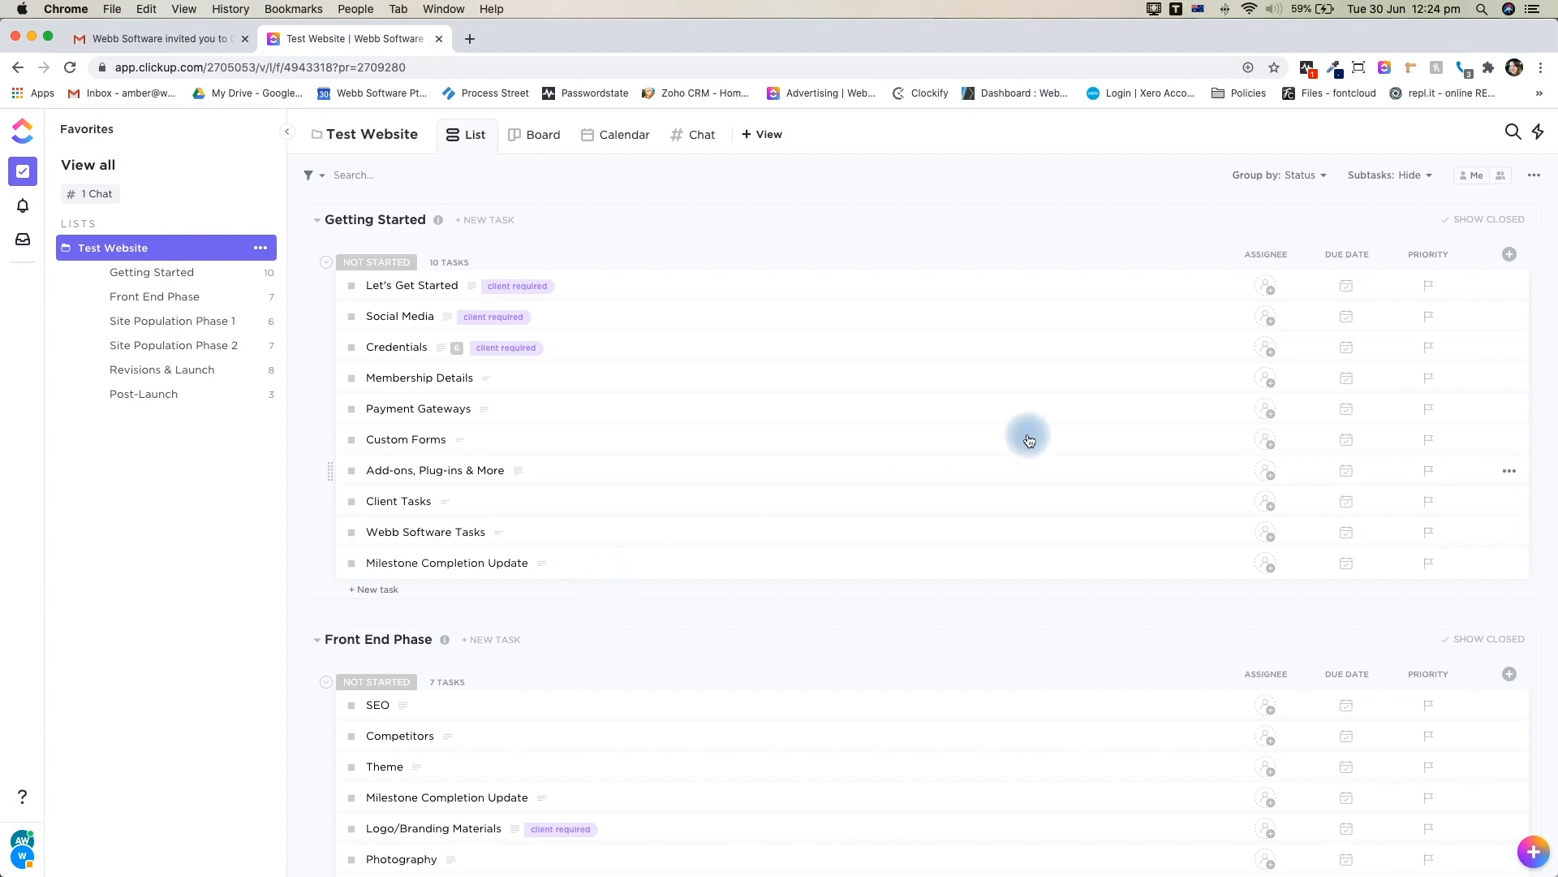
left_click(1266, 287)
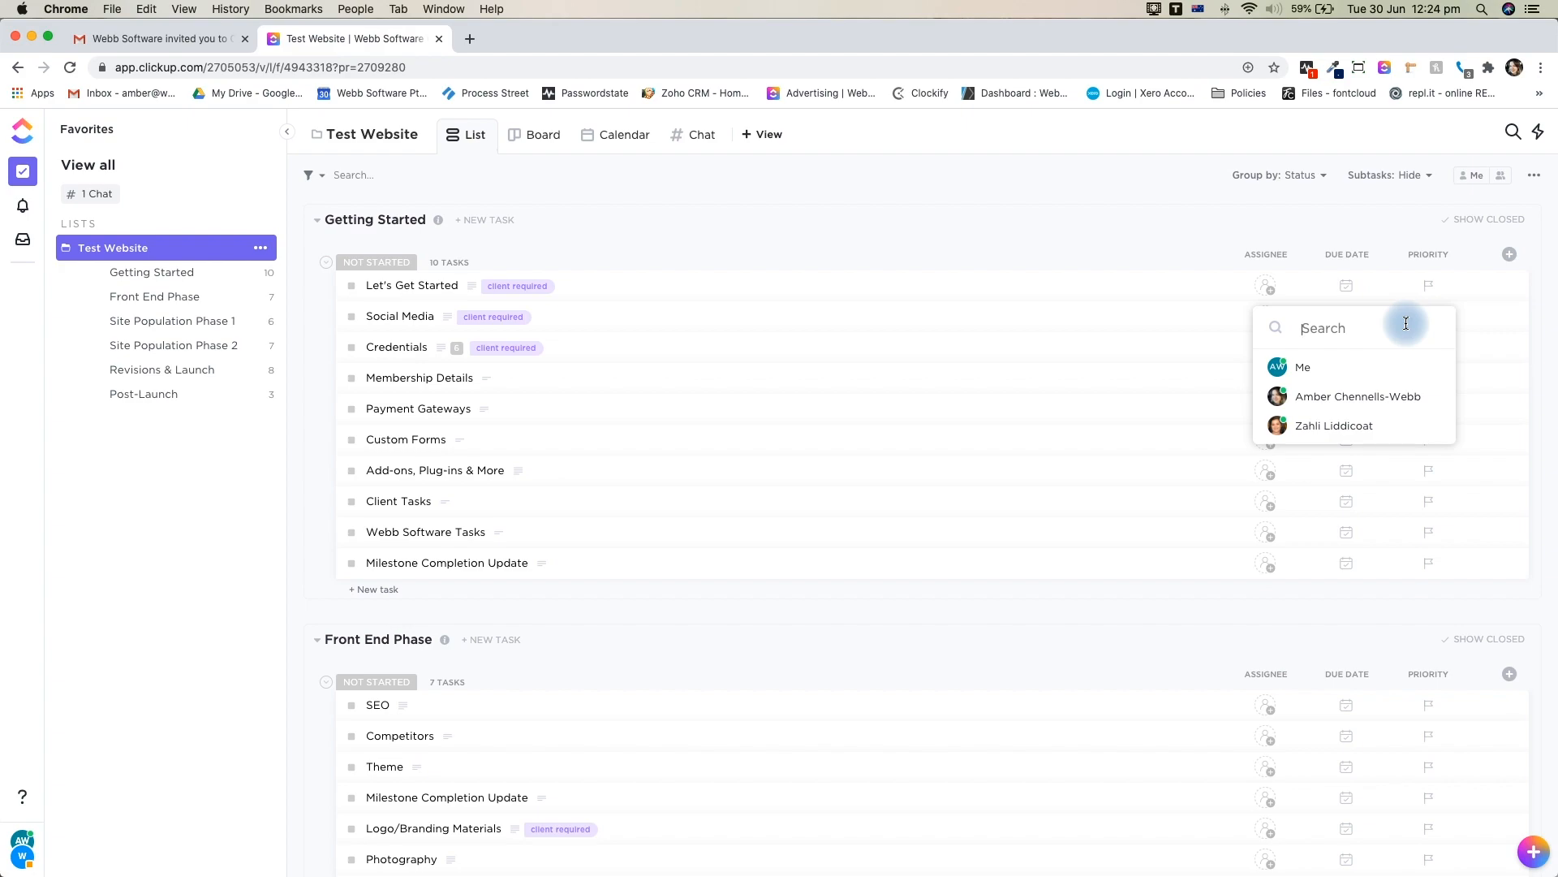
- Assign Let's Get Started to yourself (Me) and open its task details
left_click(1373, 367)
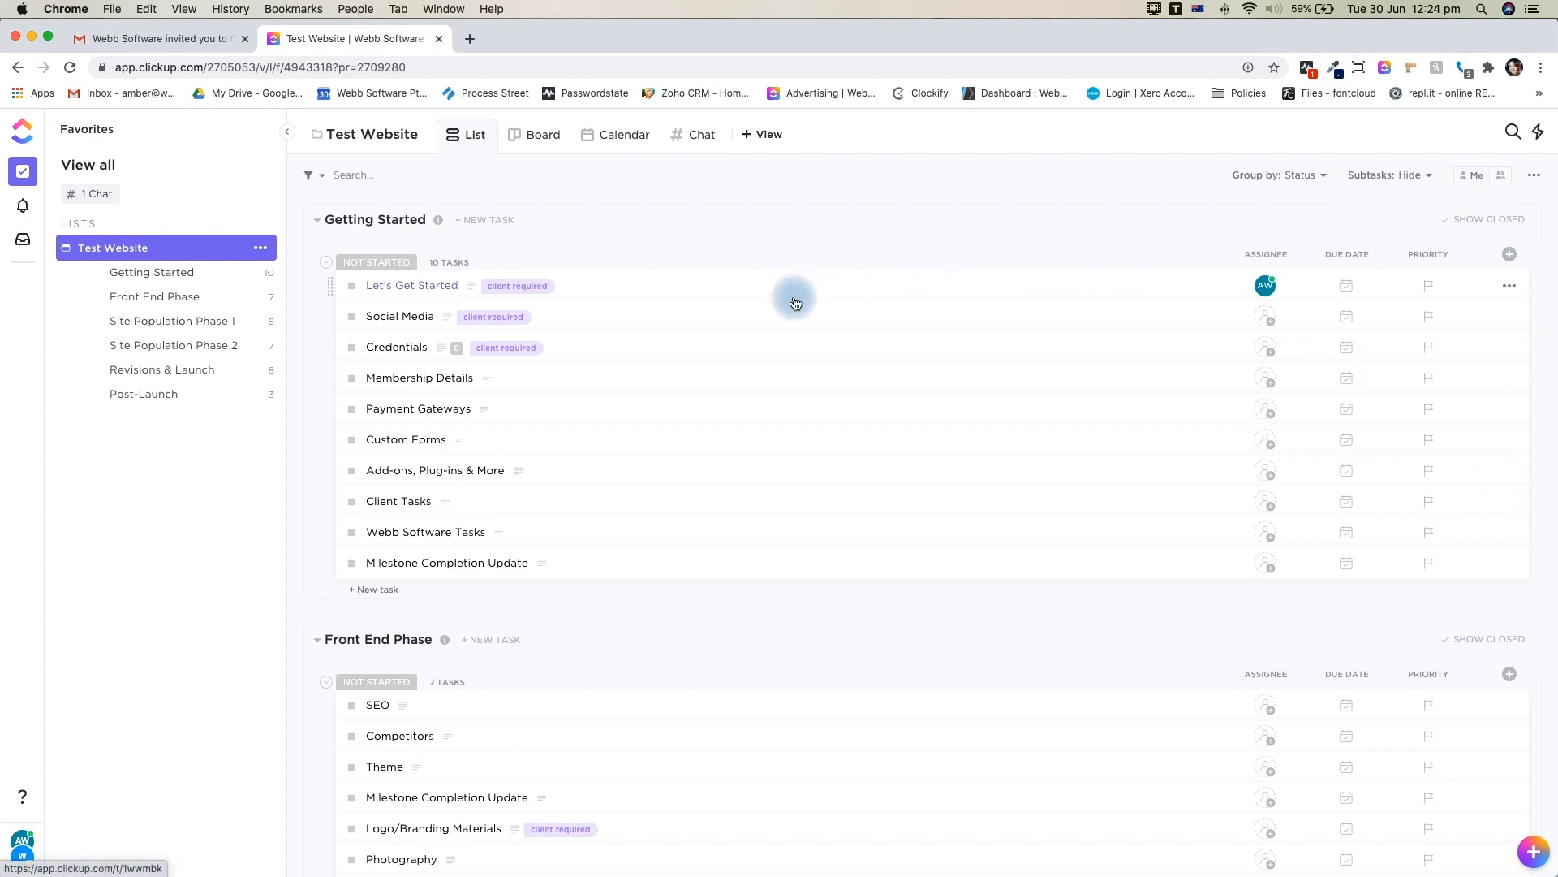
left_click(442, 296)
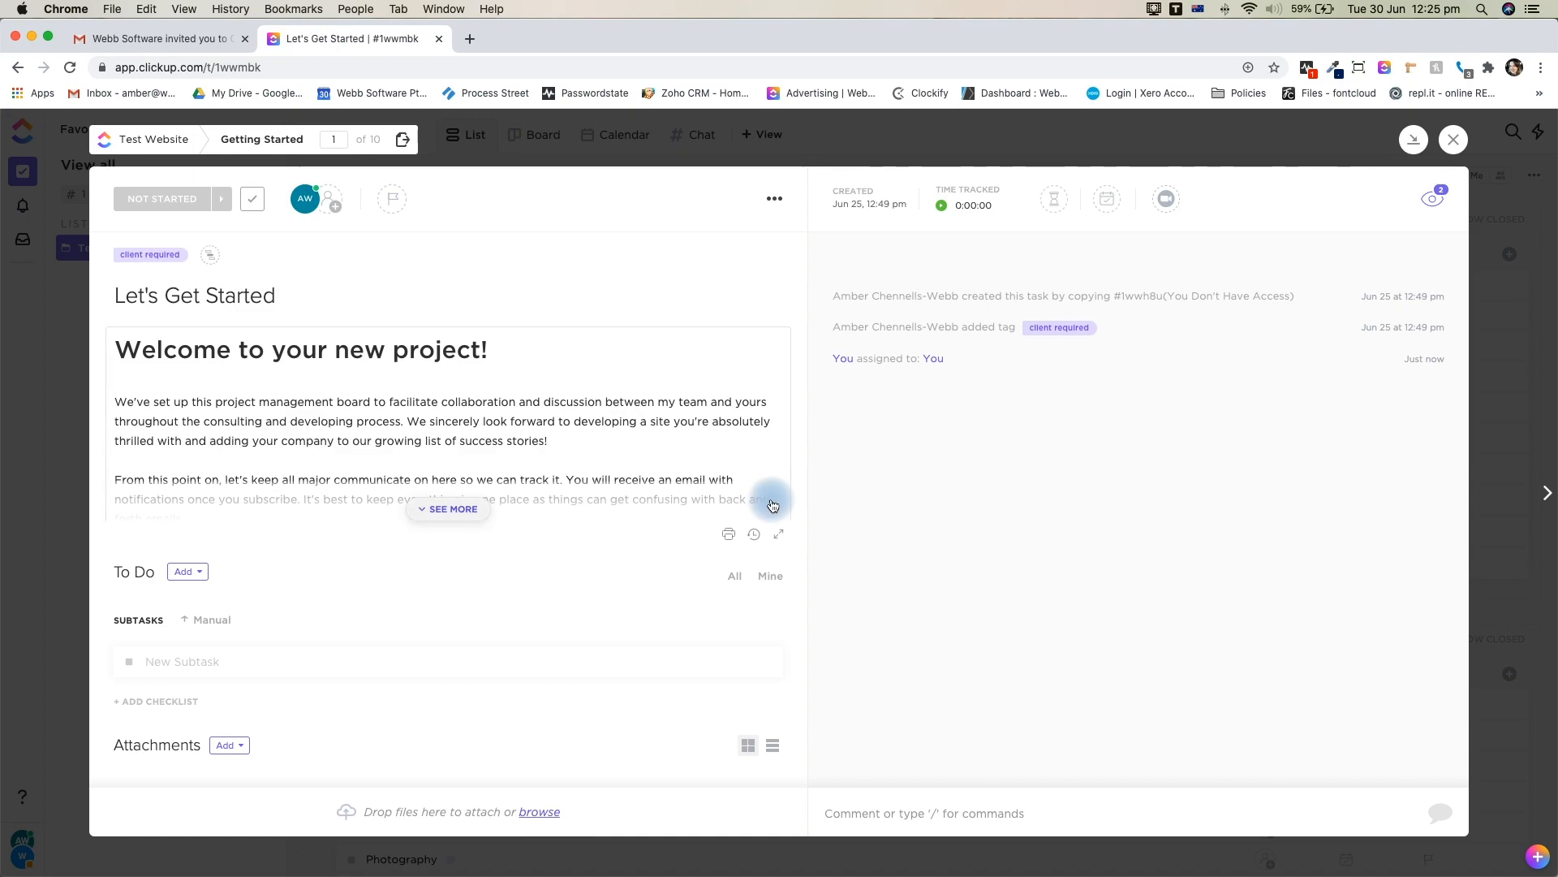
- Expand and read through the full Let's Get Started description
left_click(479, 522)
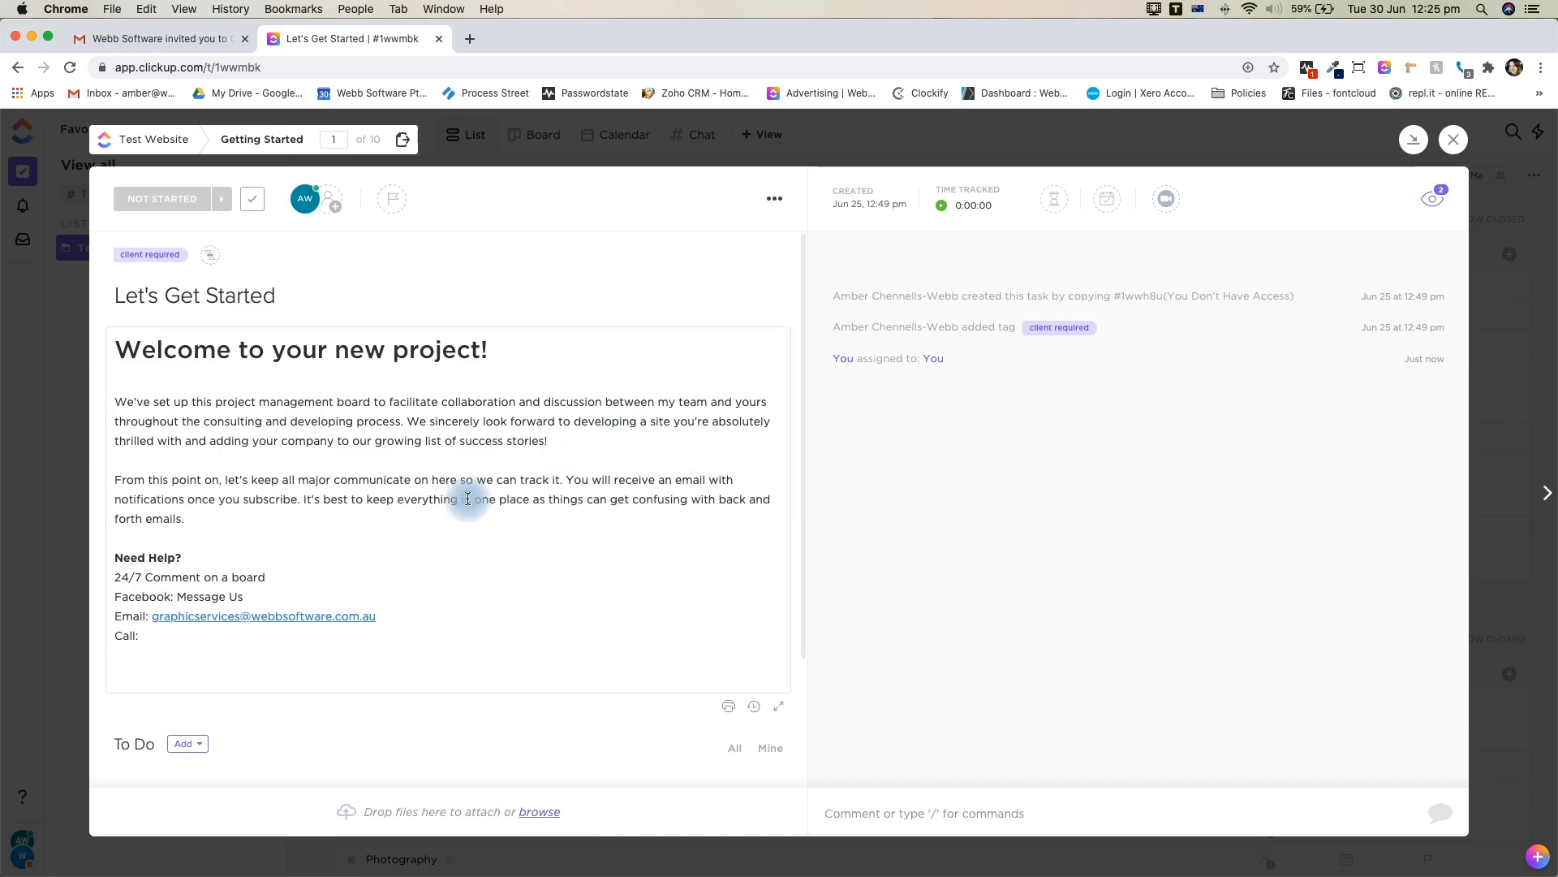
scroll(441, 425, "down", 2)
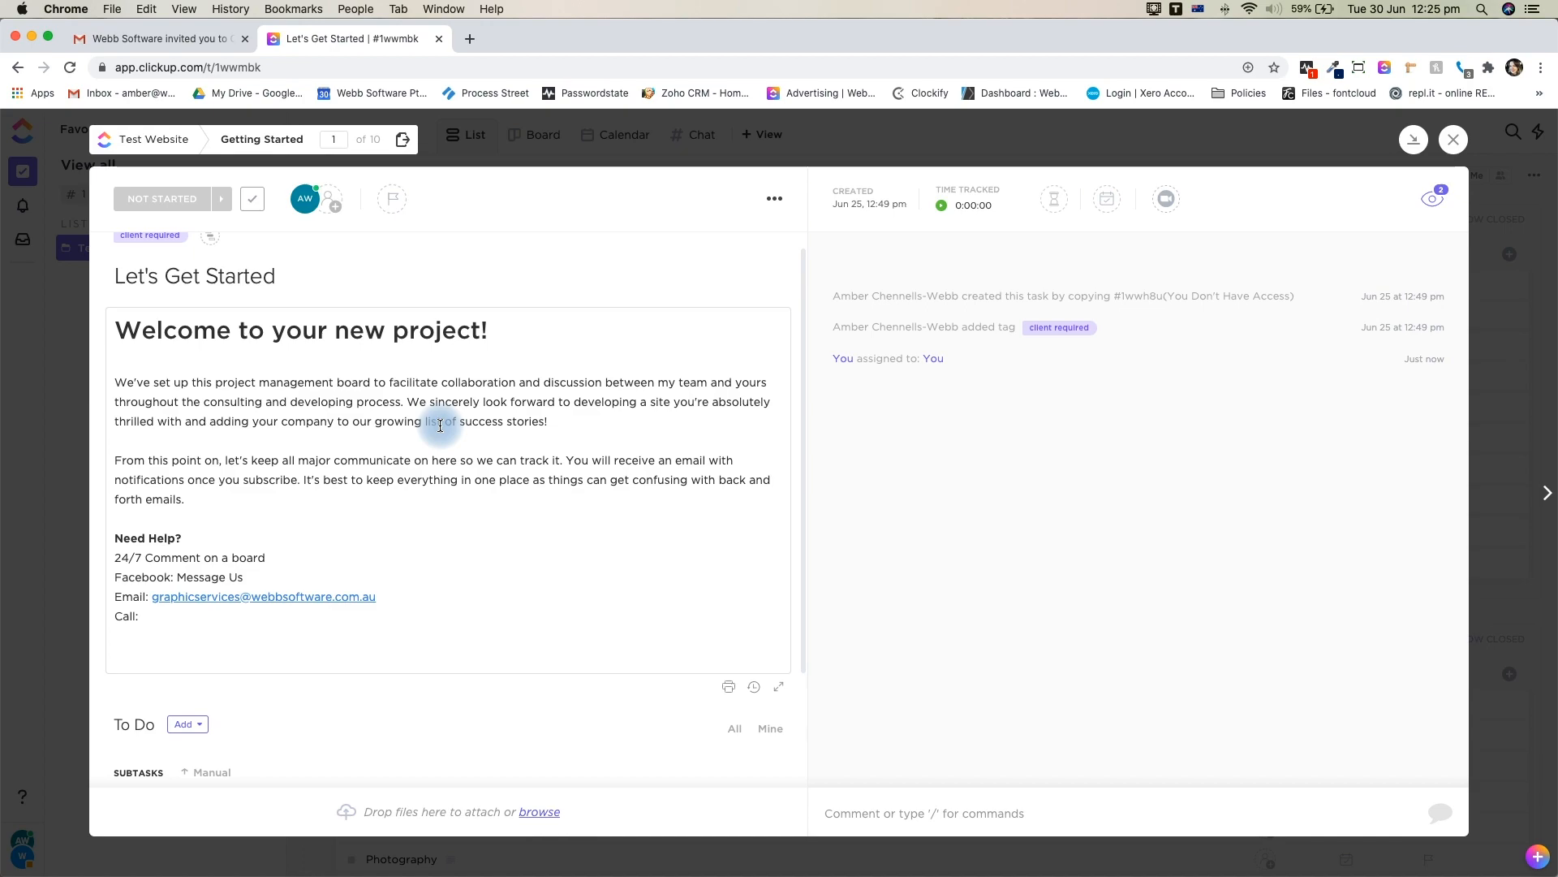
scroll(441, 425, "down", 2)
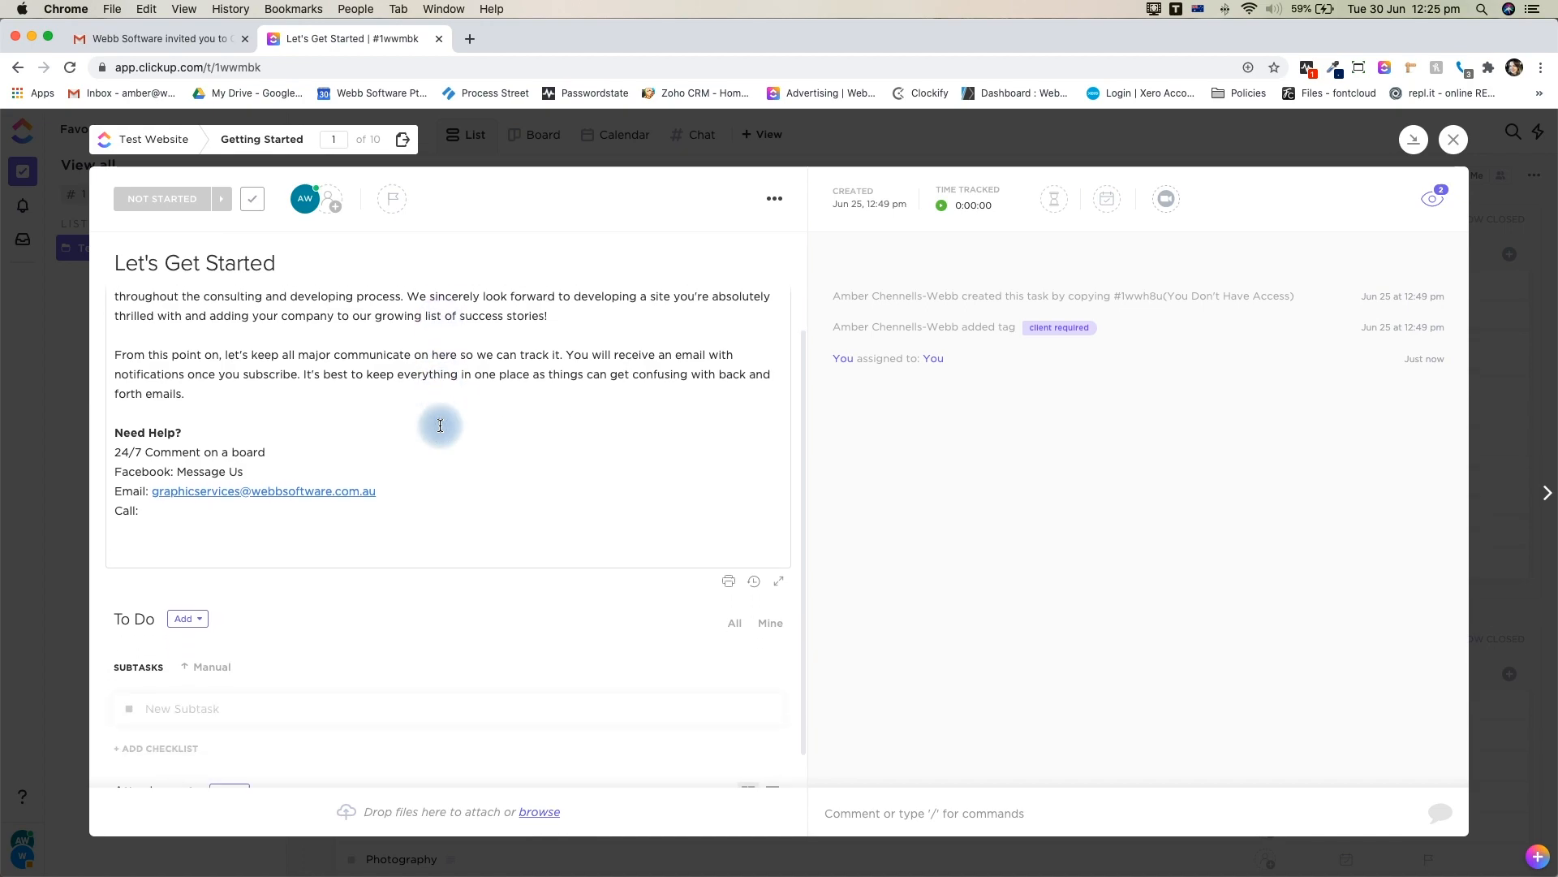
scroll(435, 424, "up", 3)
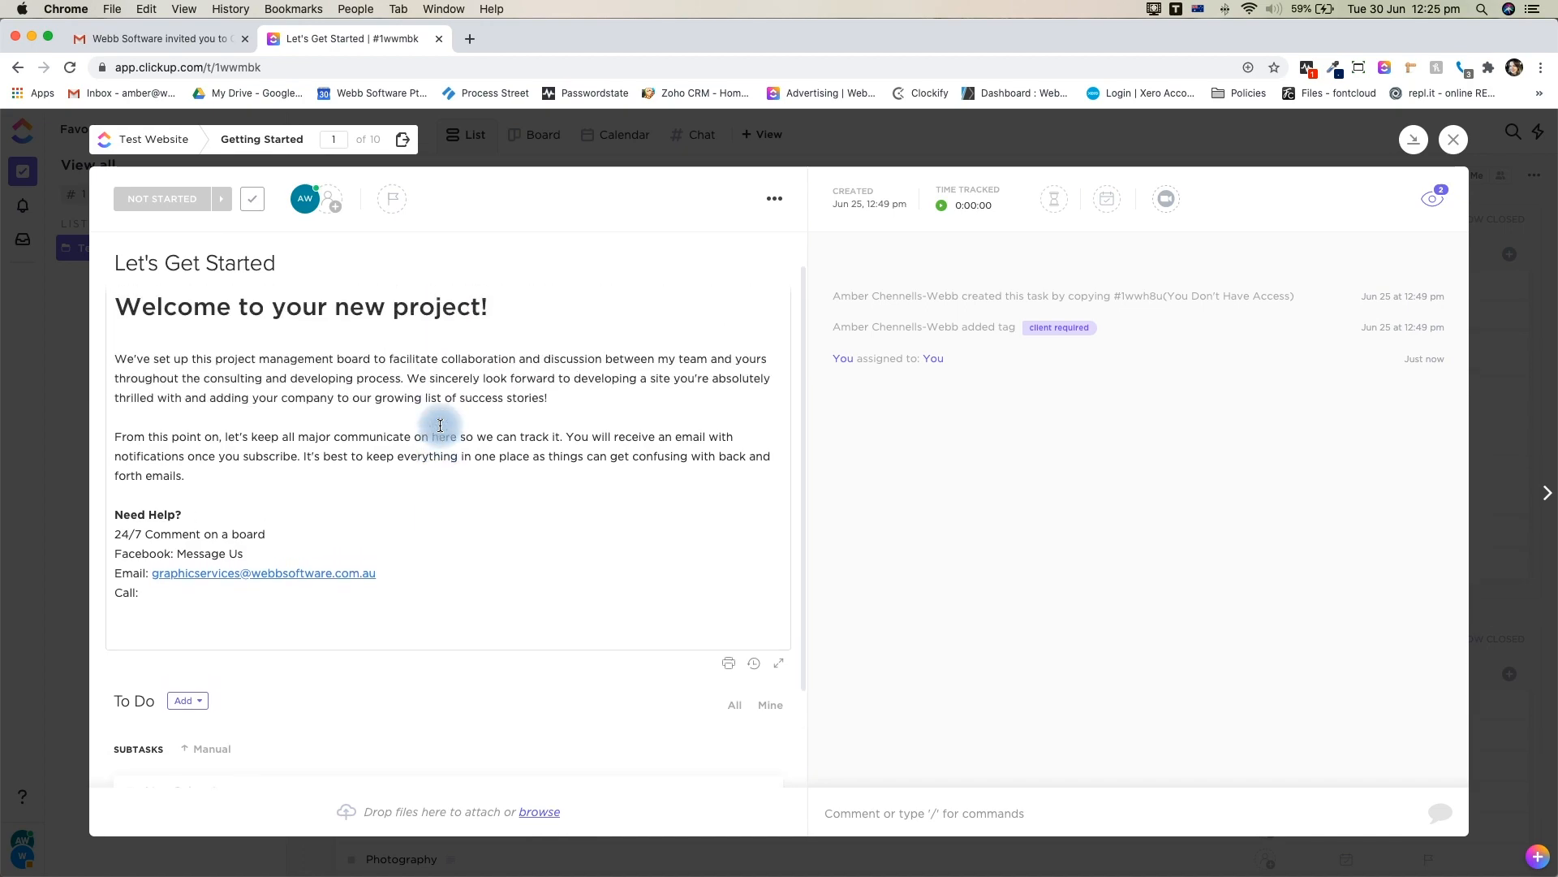
- Set the task status to CLOSED and start a new comment
left_click(179, 198)
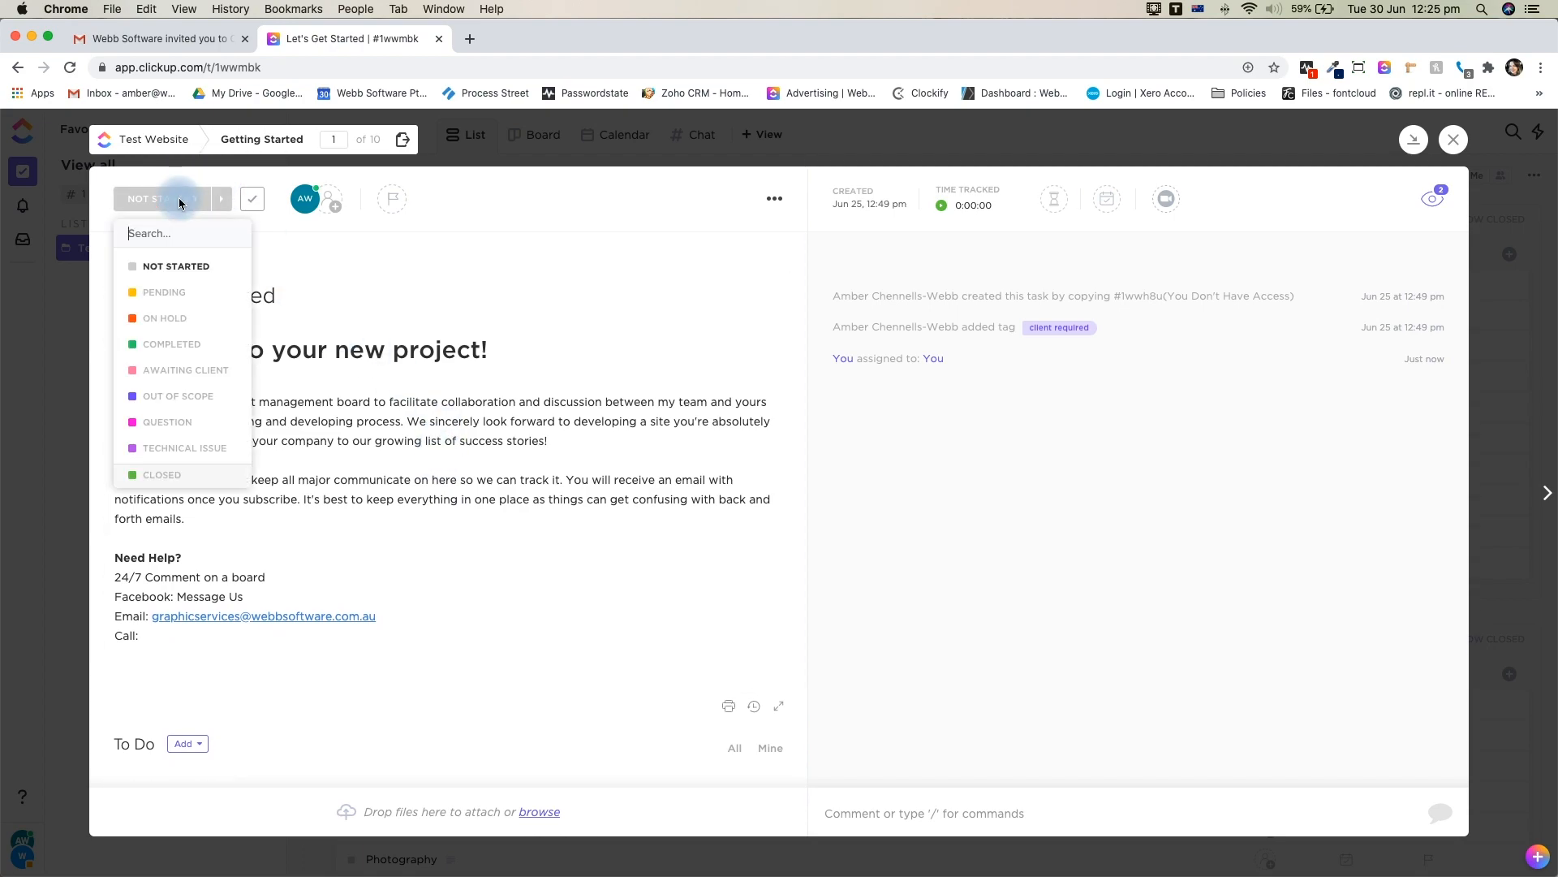
left_click(179, 474)
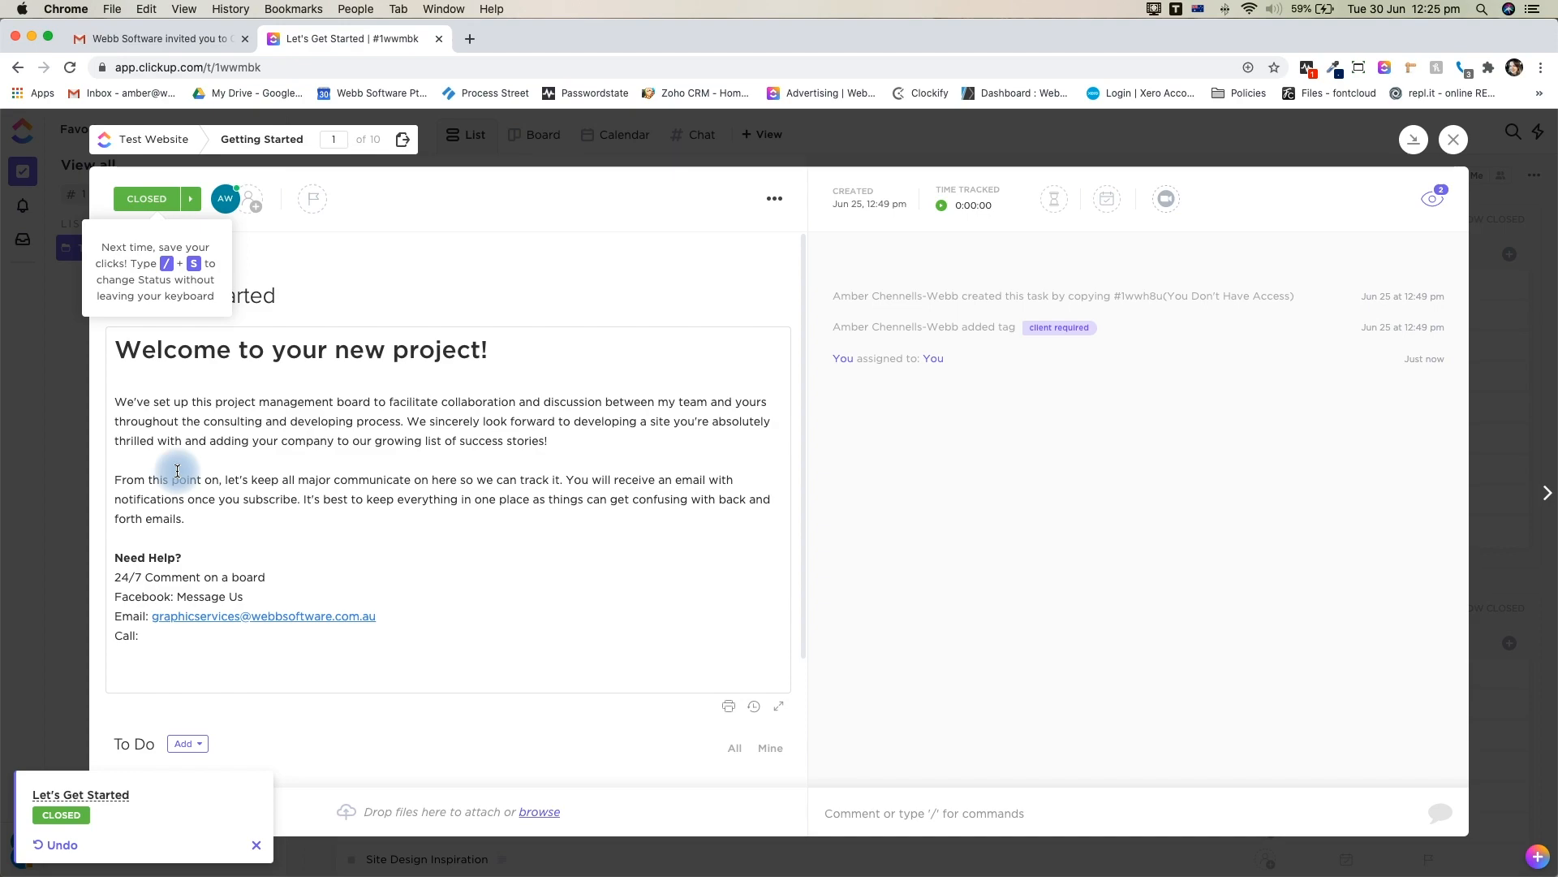
left_click(977, 818)
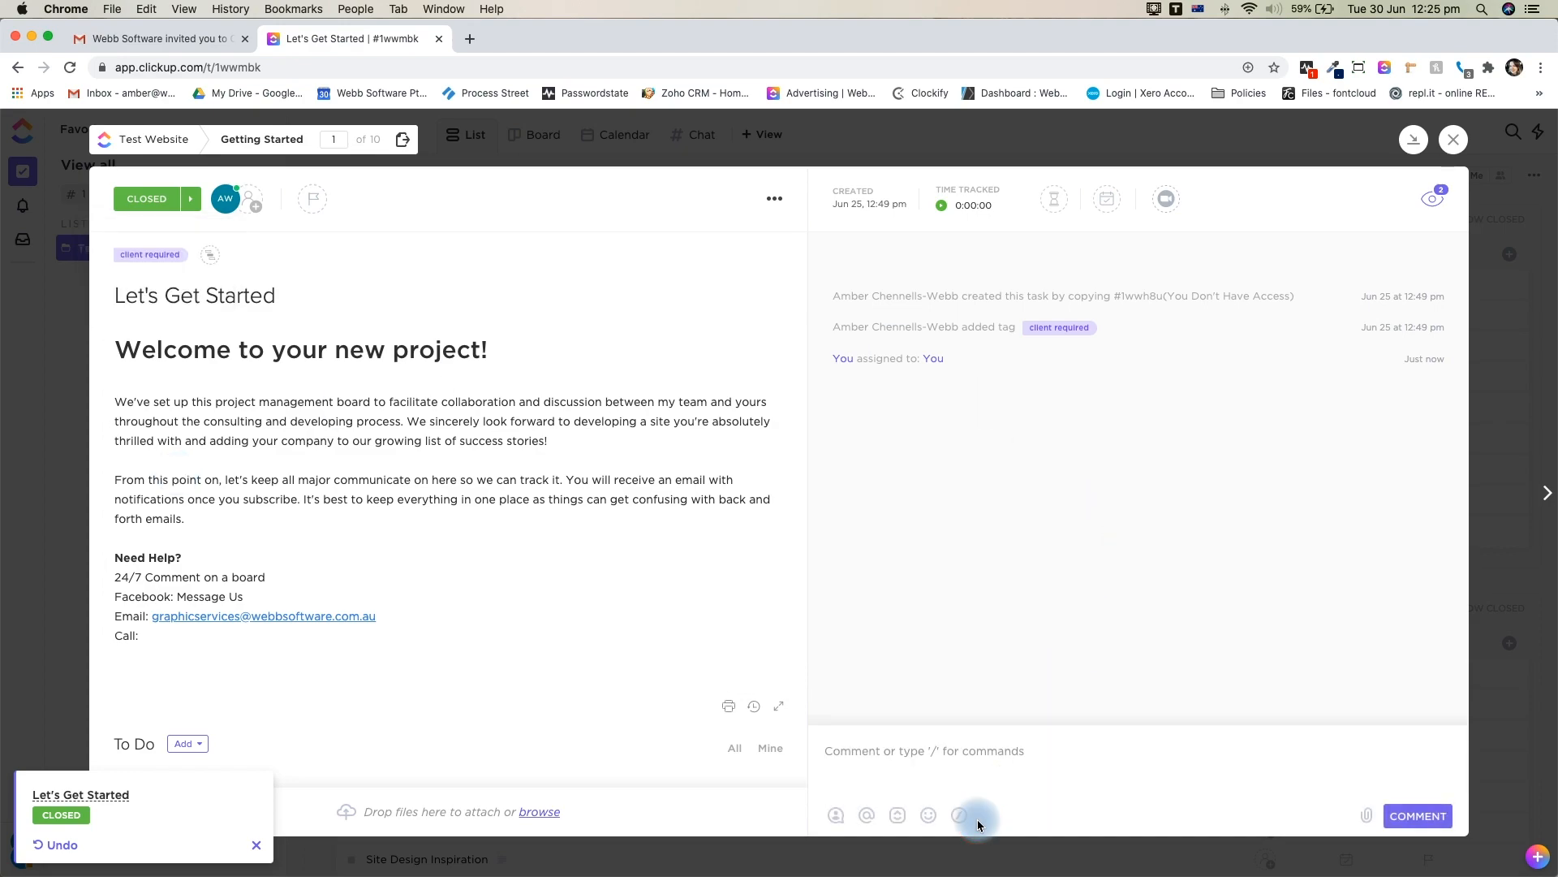
type("Thank")
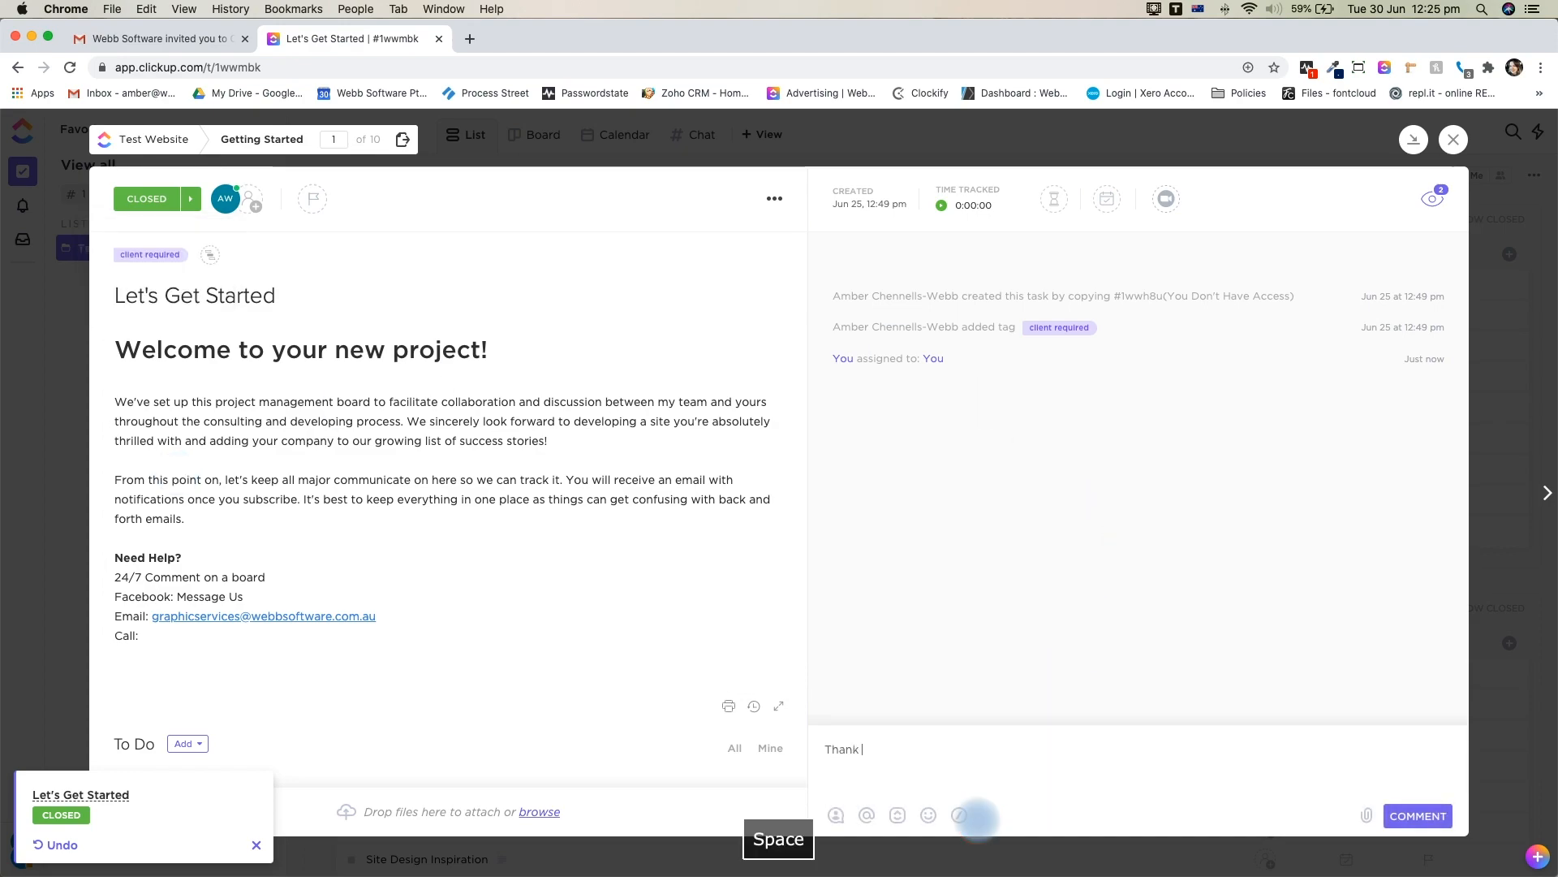
type("s for this")
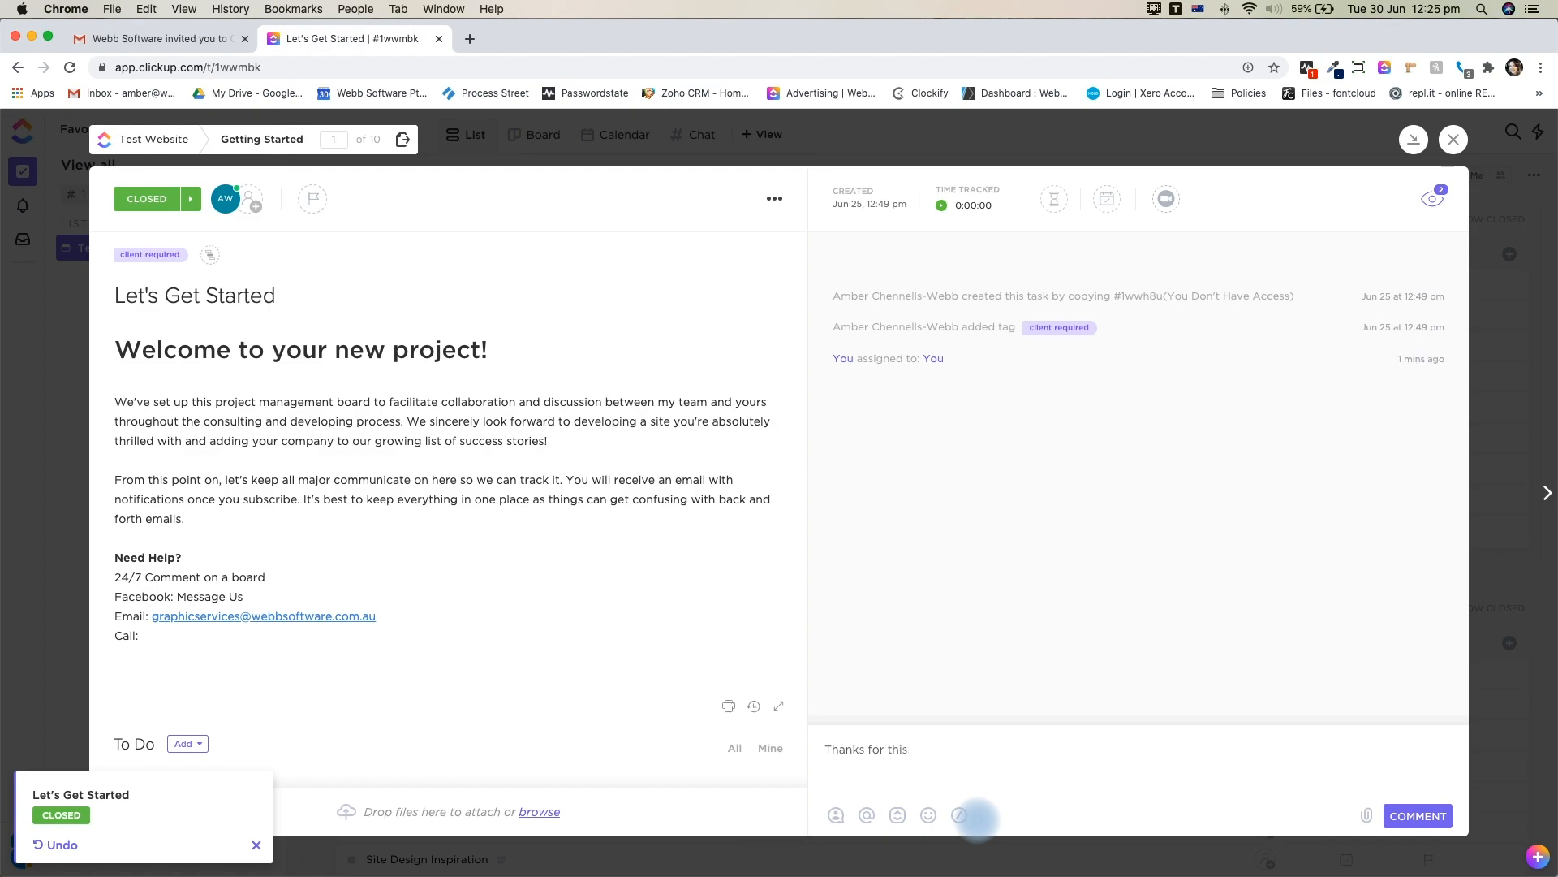
type(", was a great read!")
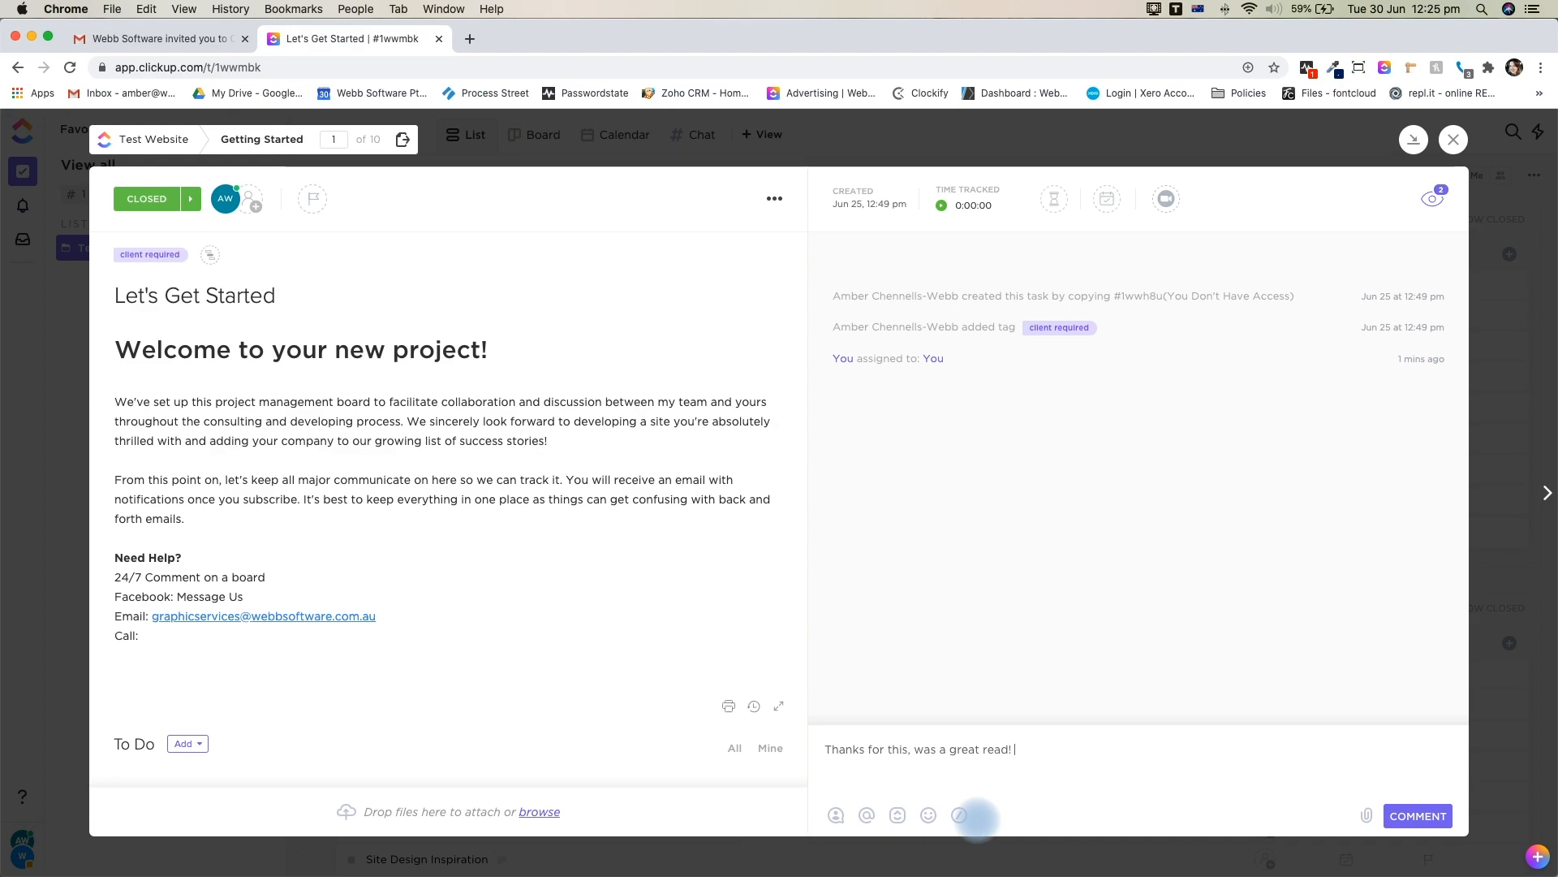
type(" @")
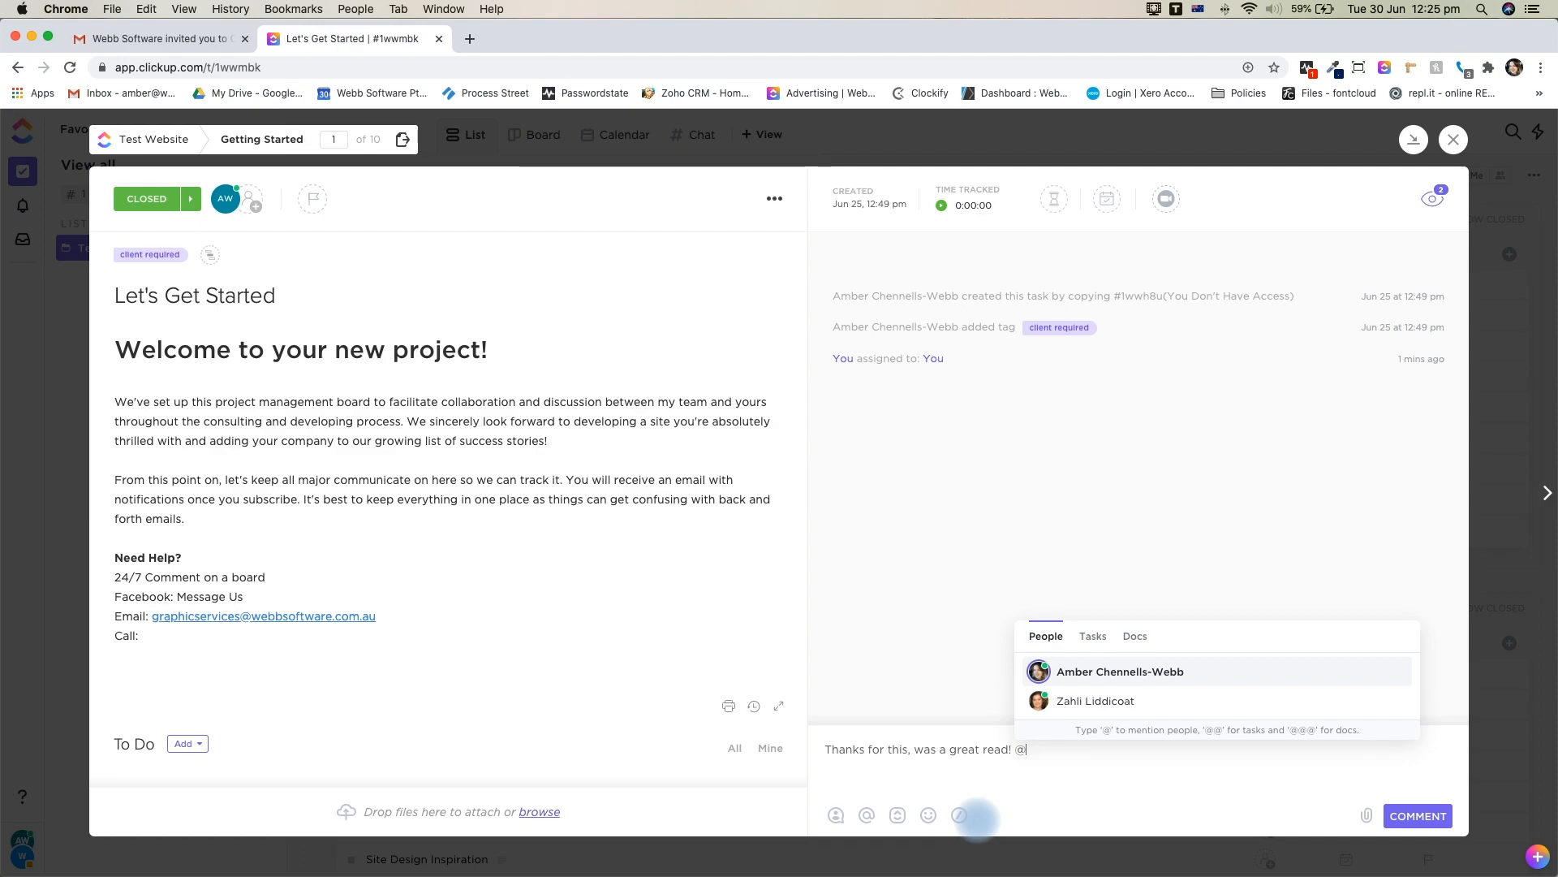
key("Return")
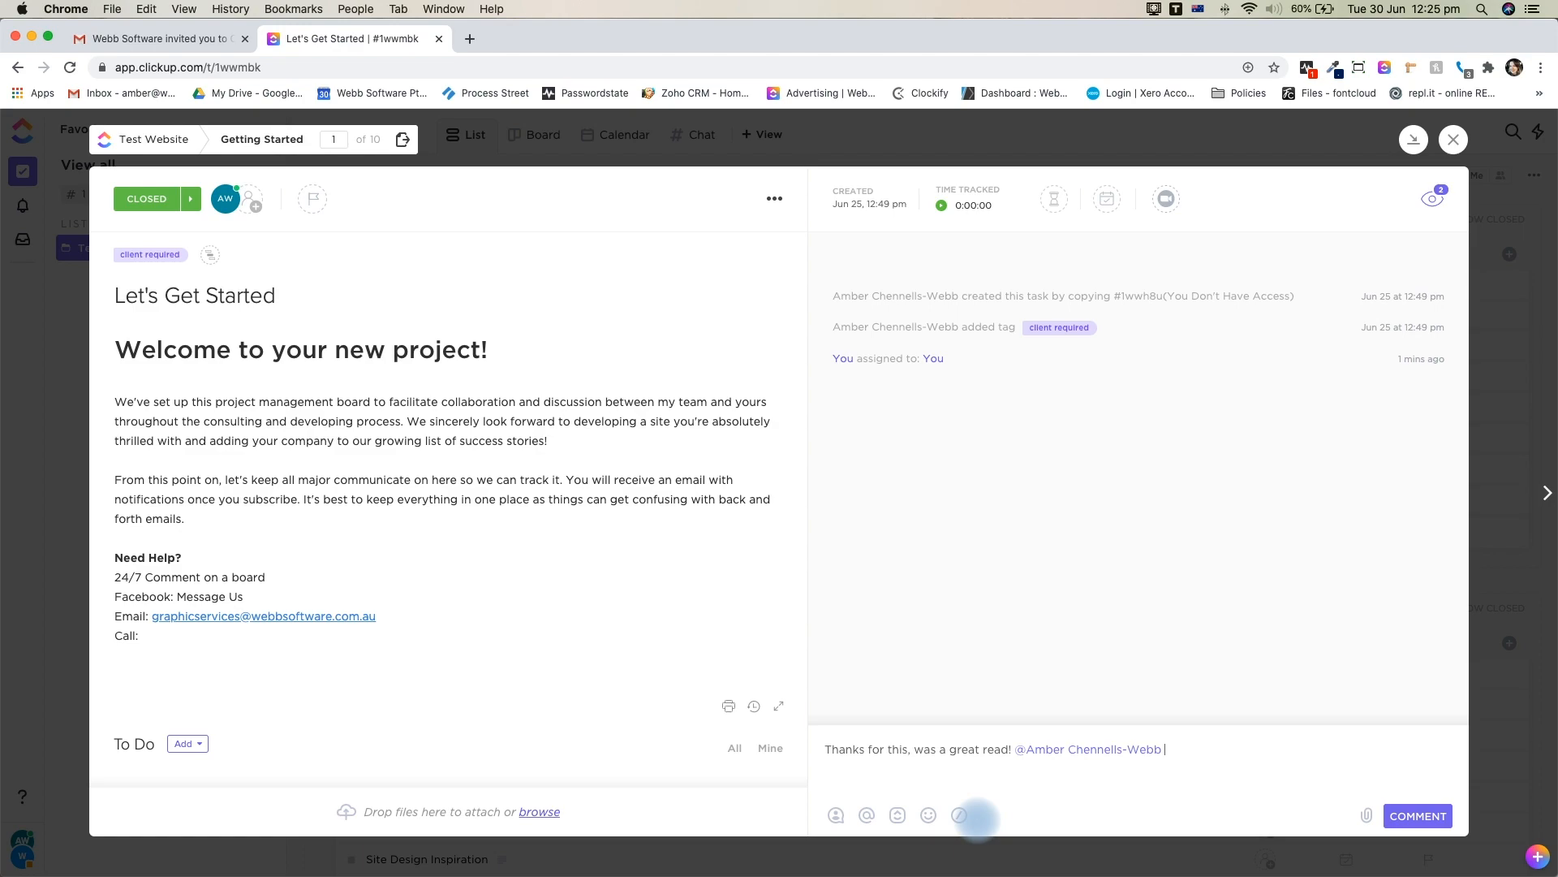
left_click(1409, 814)
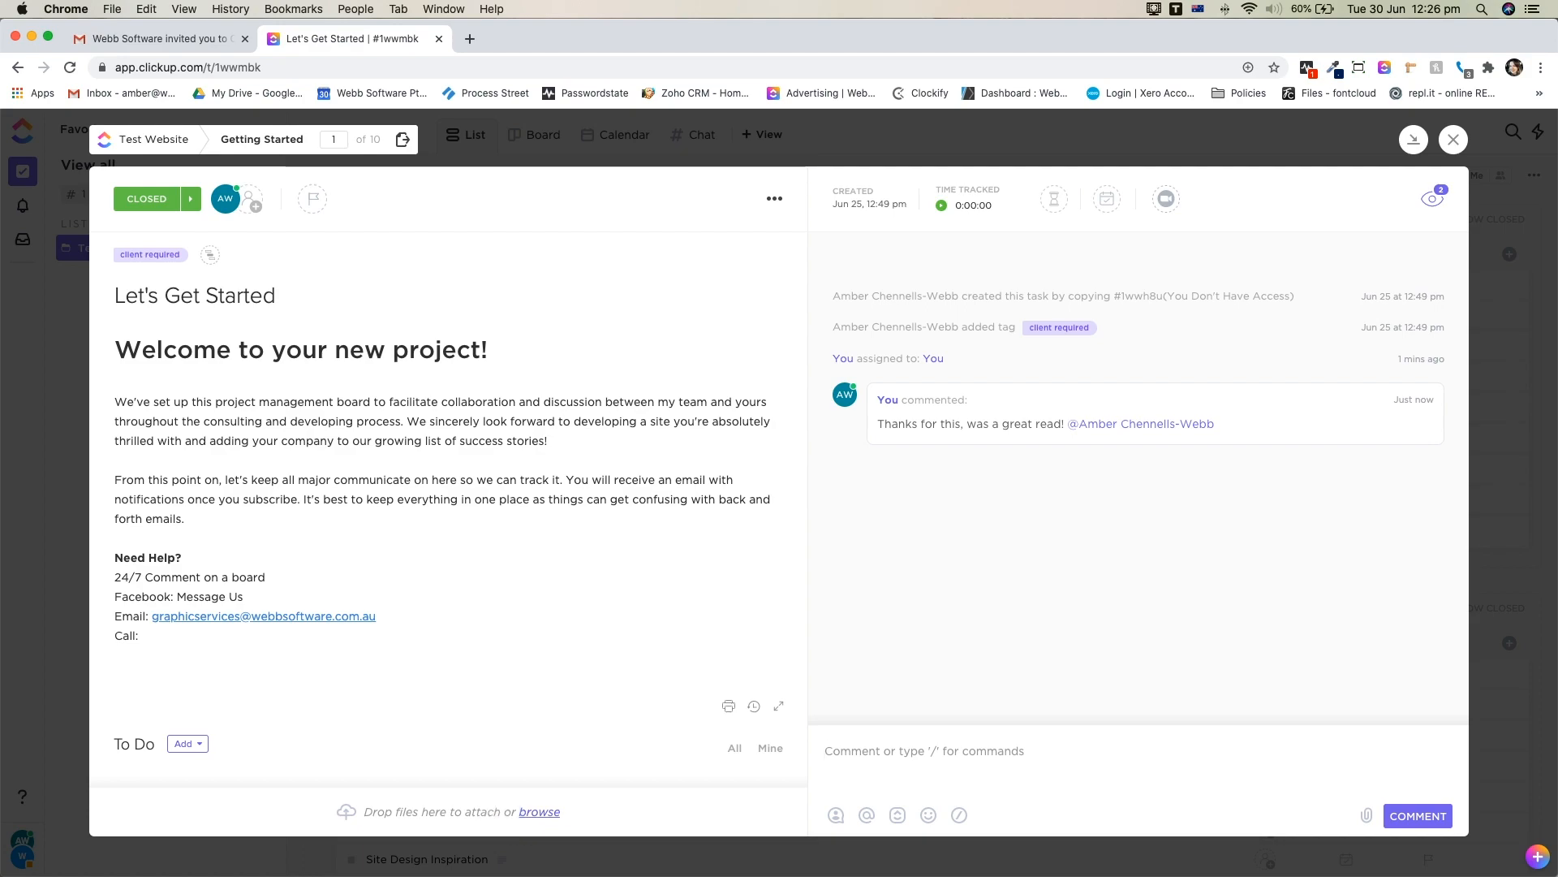
- Drag dog.jpg from Finder onto the task to attach it, then return to the browser
key("super+Tab")
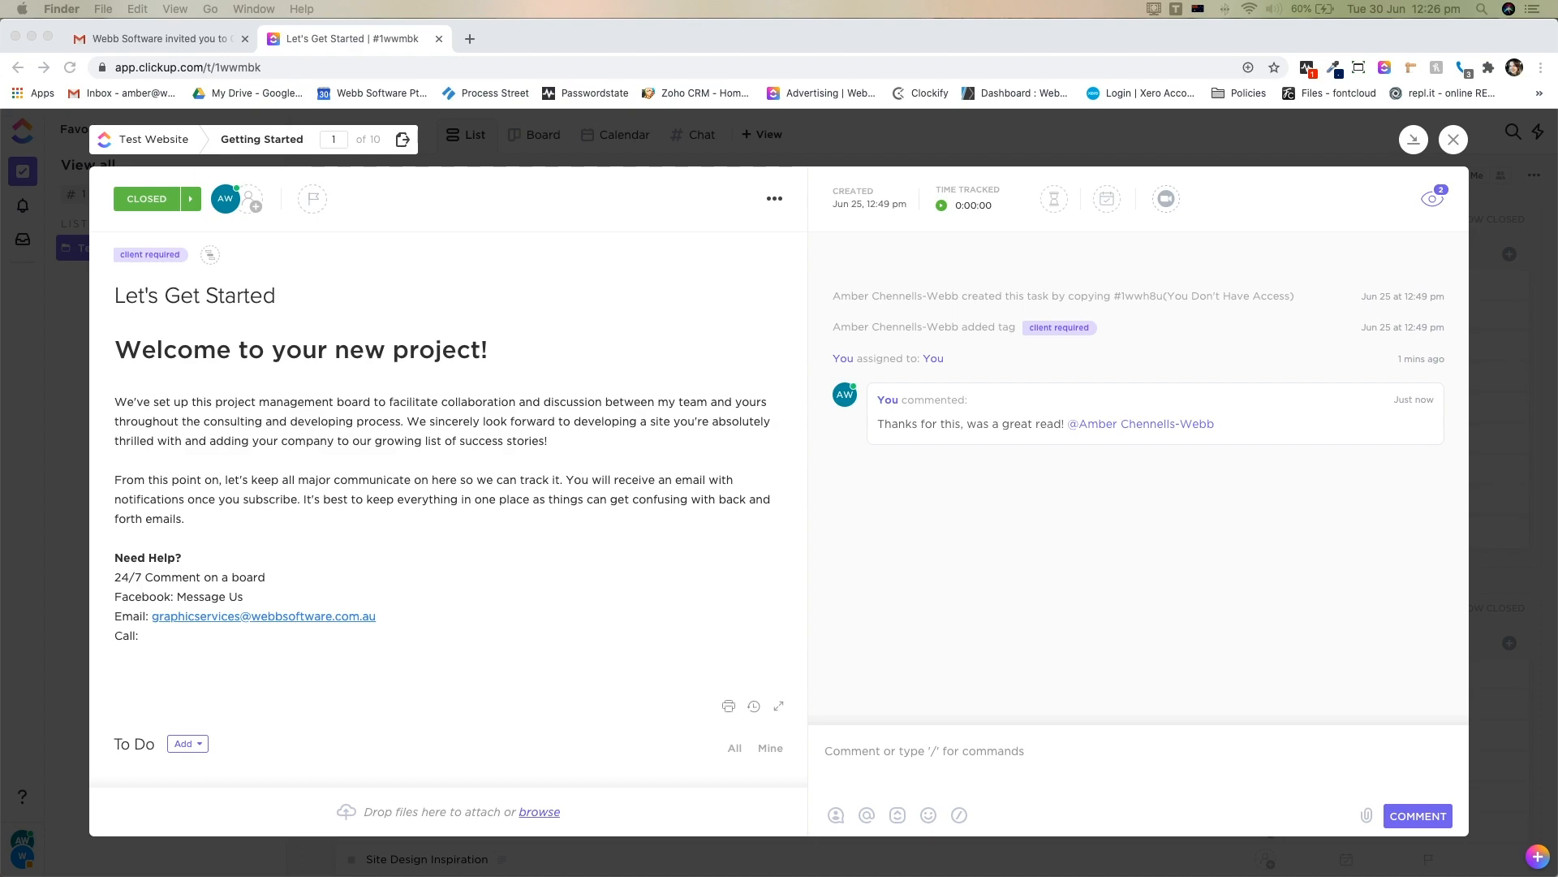
left_click_drag(331, 341, 517, 800)
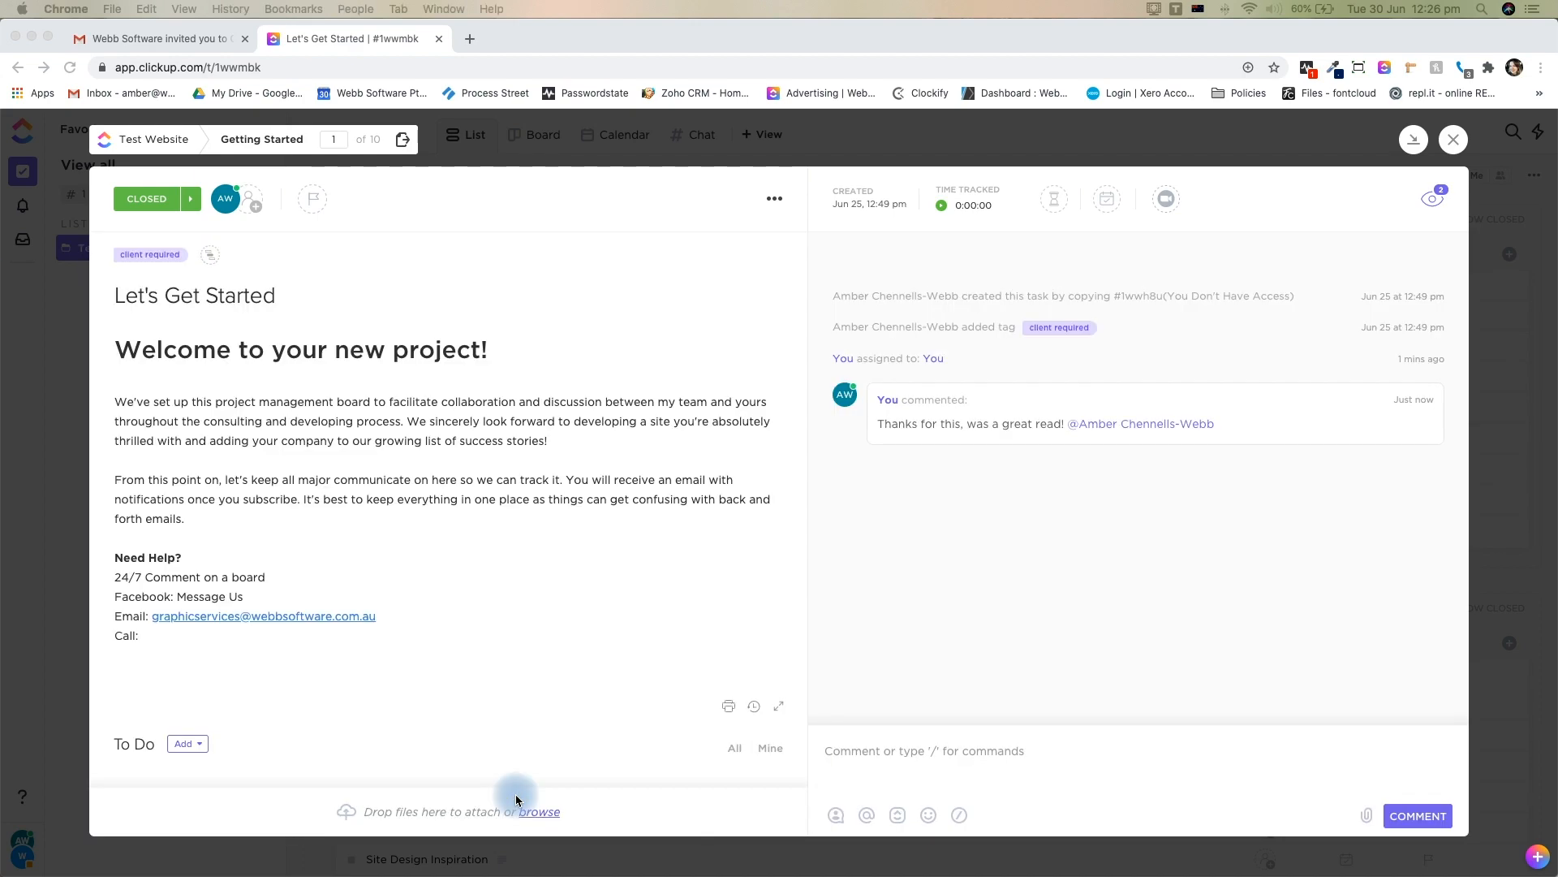
scroll(373, 705, "down", 5)
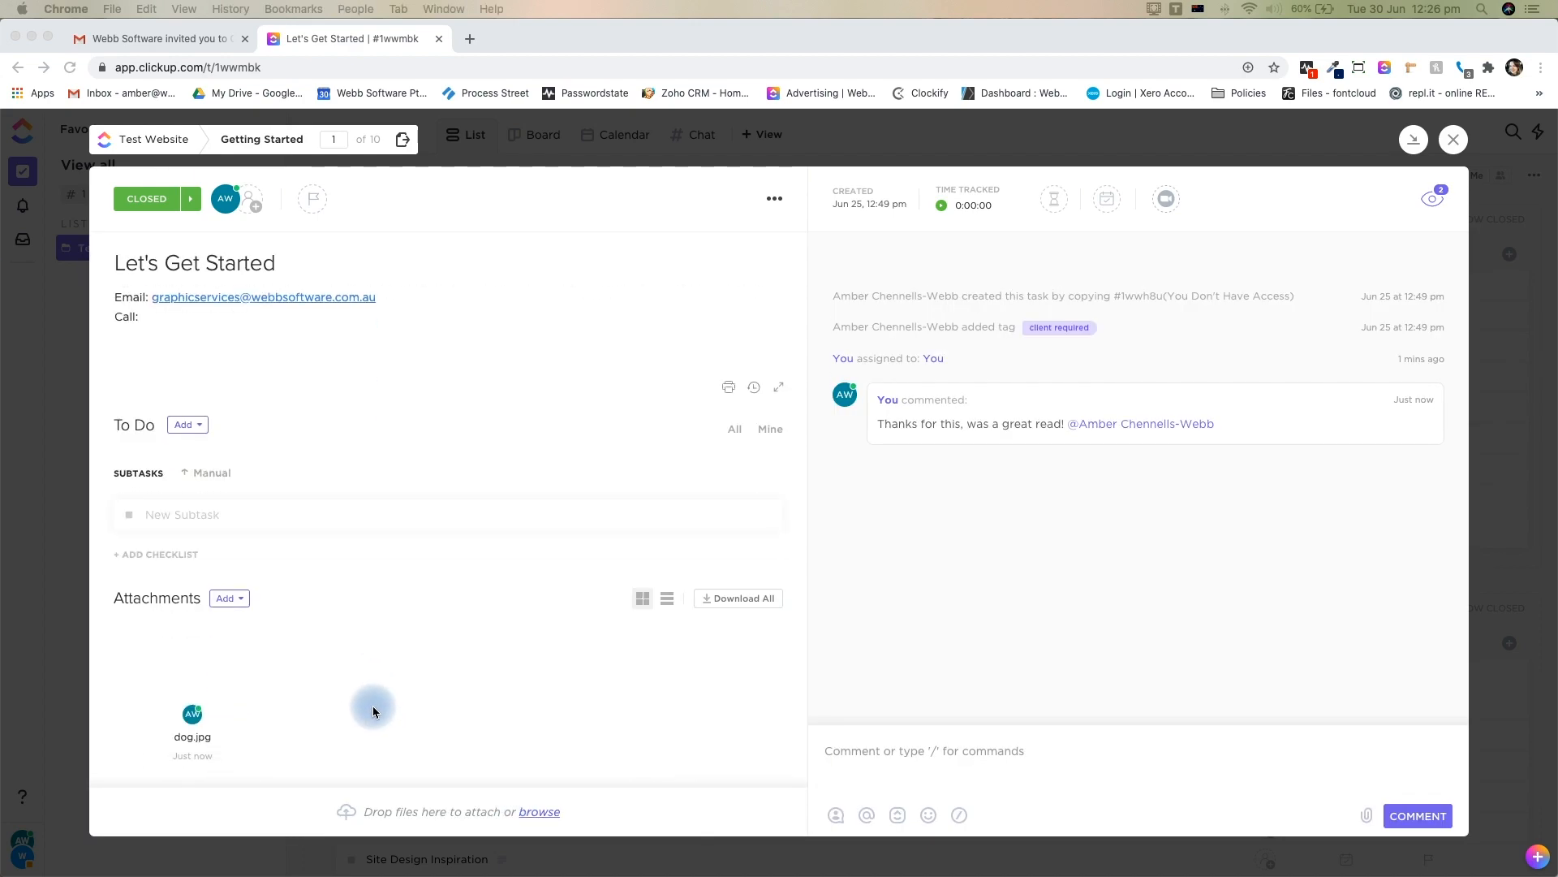
left_click(177, 740)
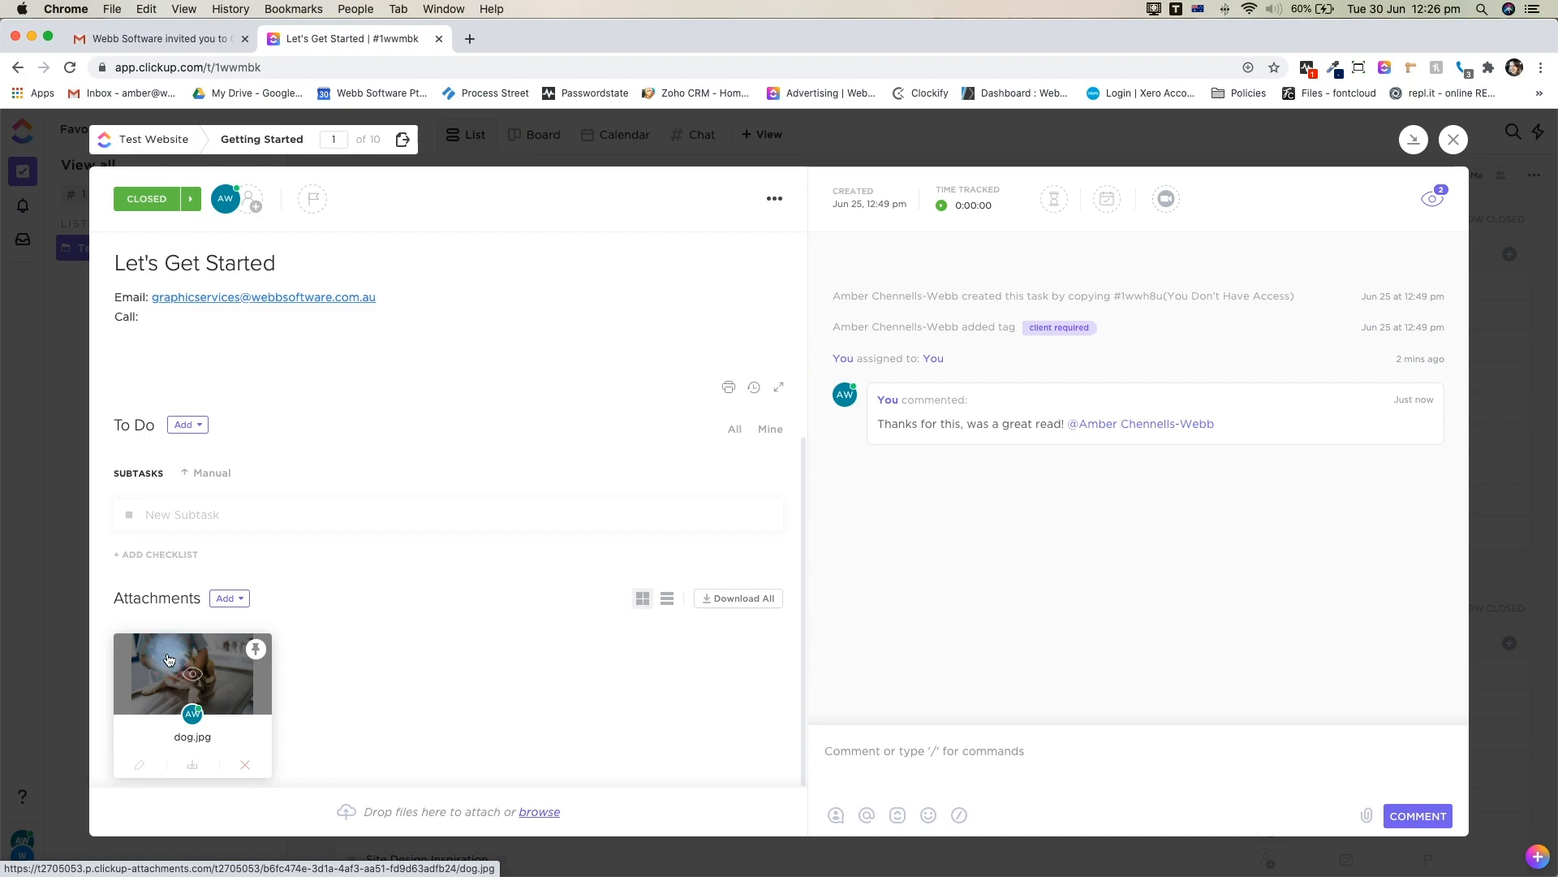
- Preview dog.jpg full-screen and show its proofing comments panel
left_click(168, 660)
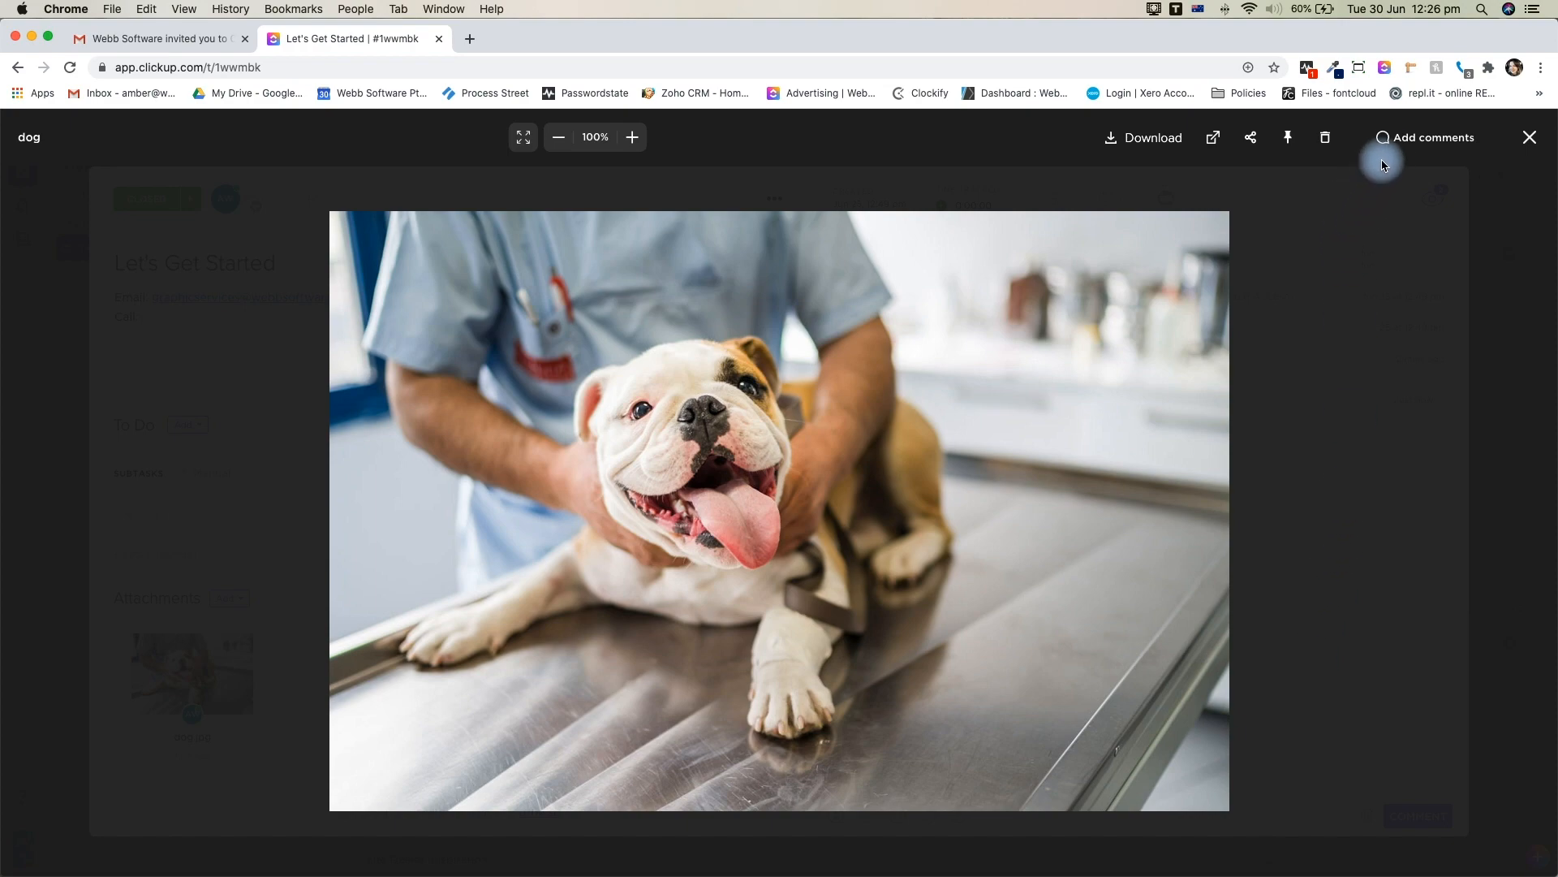
left_click(1400, 139)
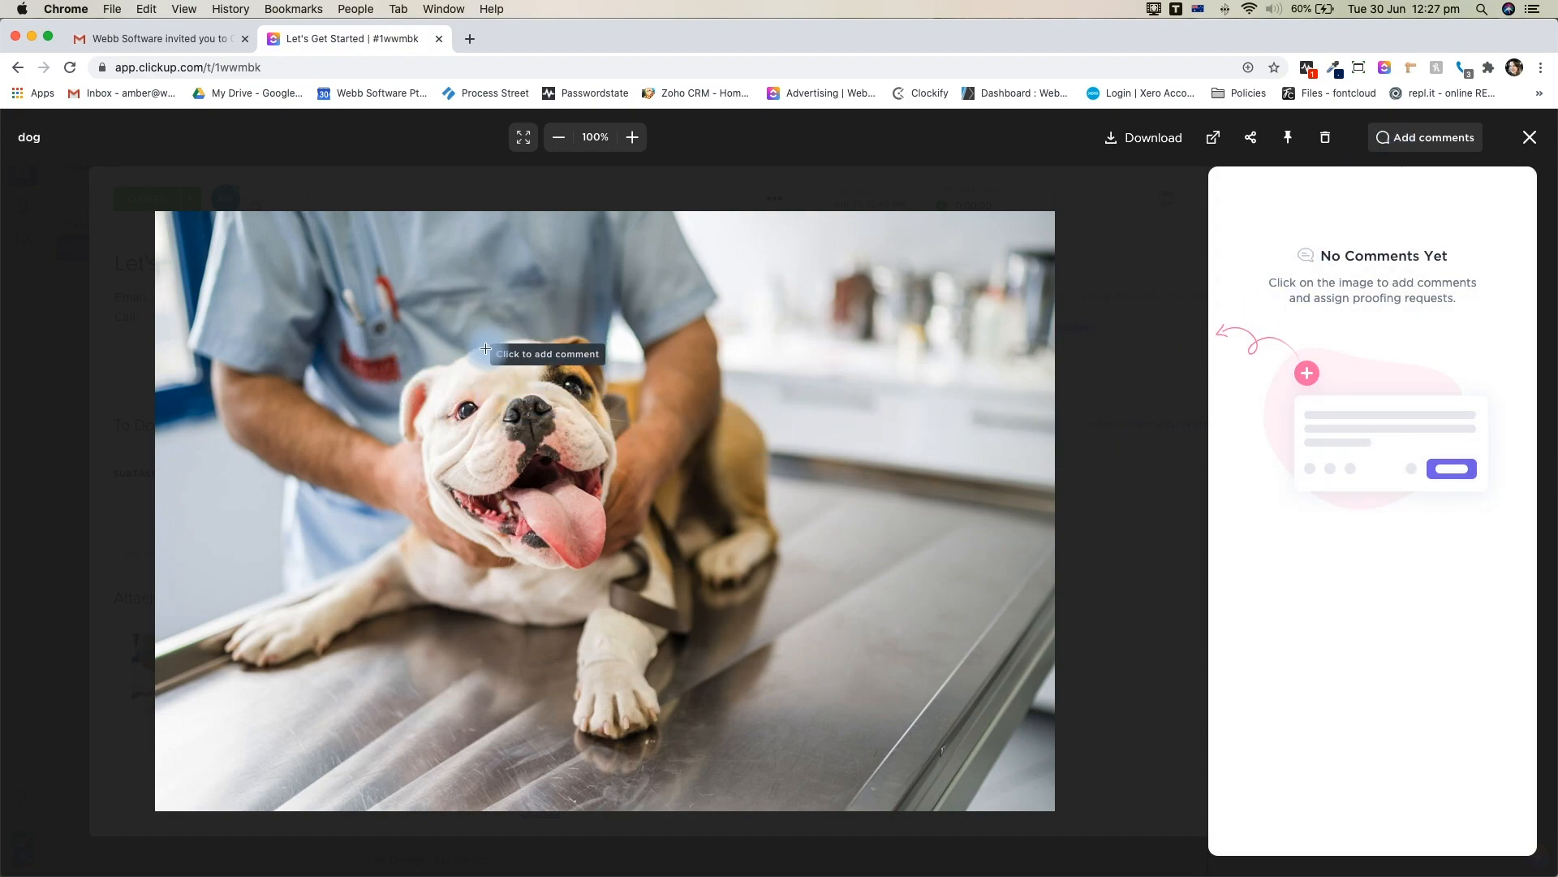
- Pin 'I want a green scrub top' on the man's scrub top, mentioning a teammate
left_click(493, 290)
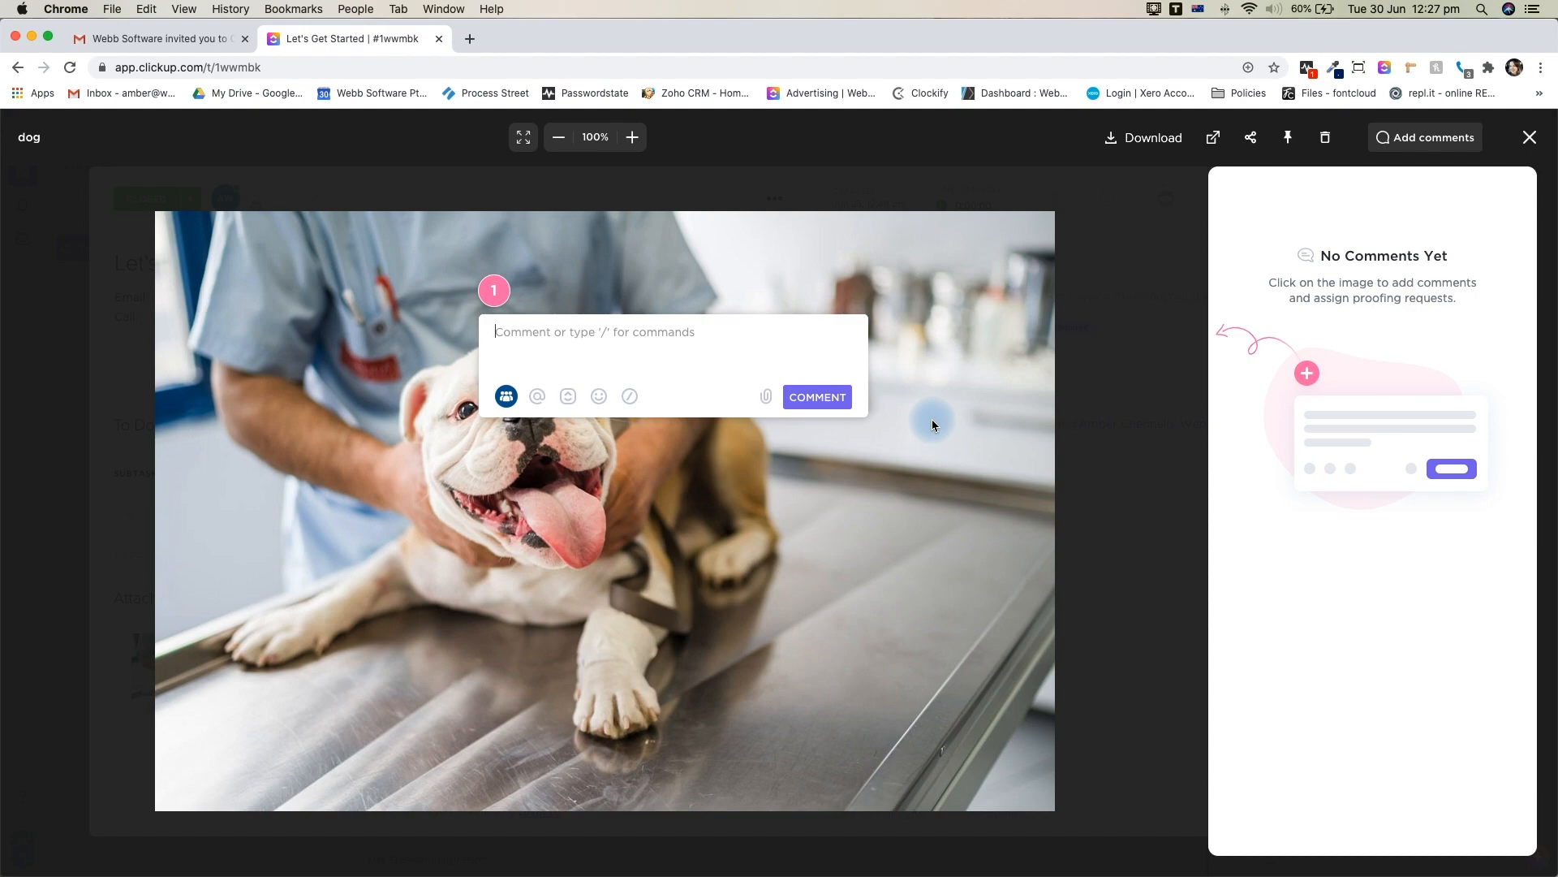
type("I want a gree")
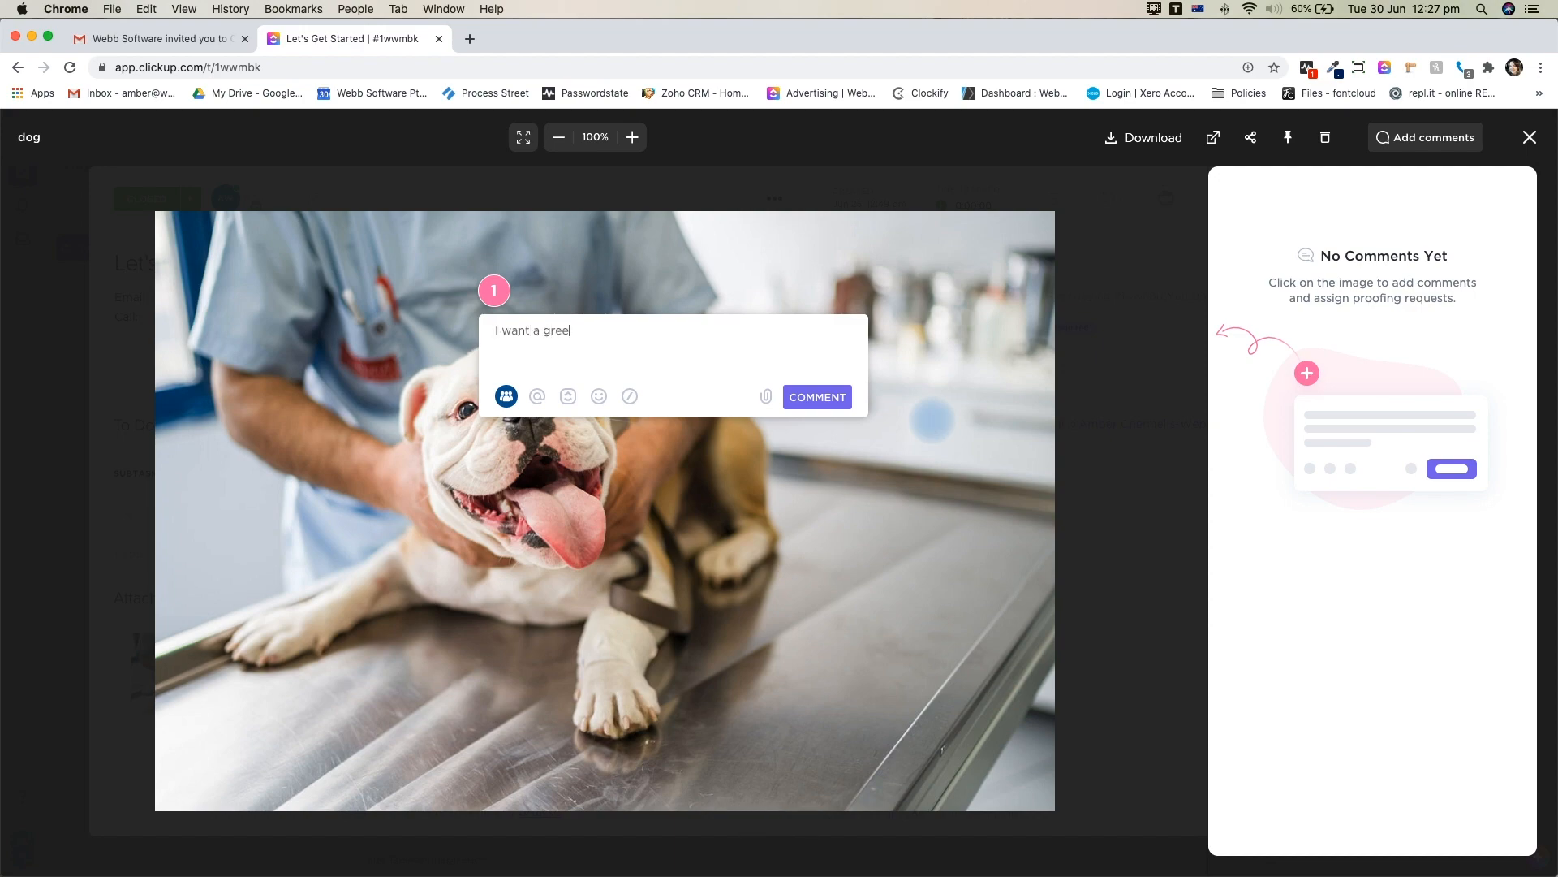
type("n scrub top @amber")
key("Return")
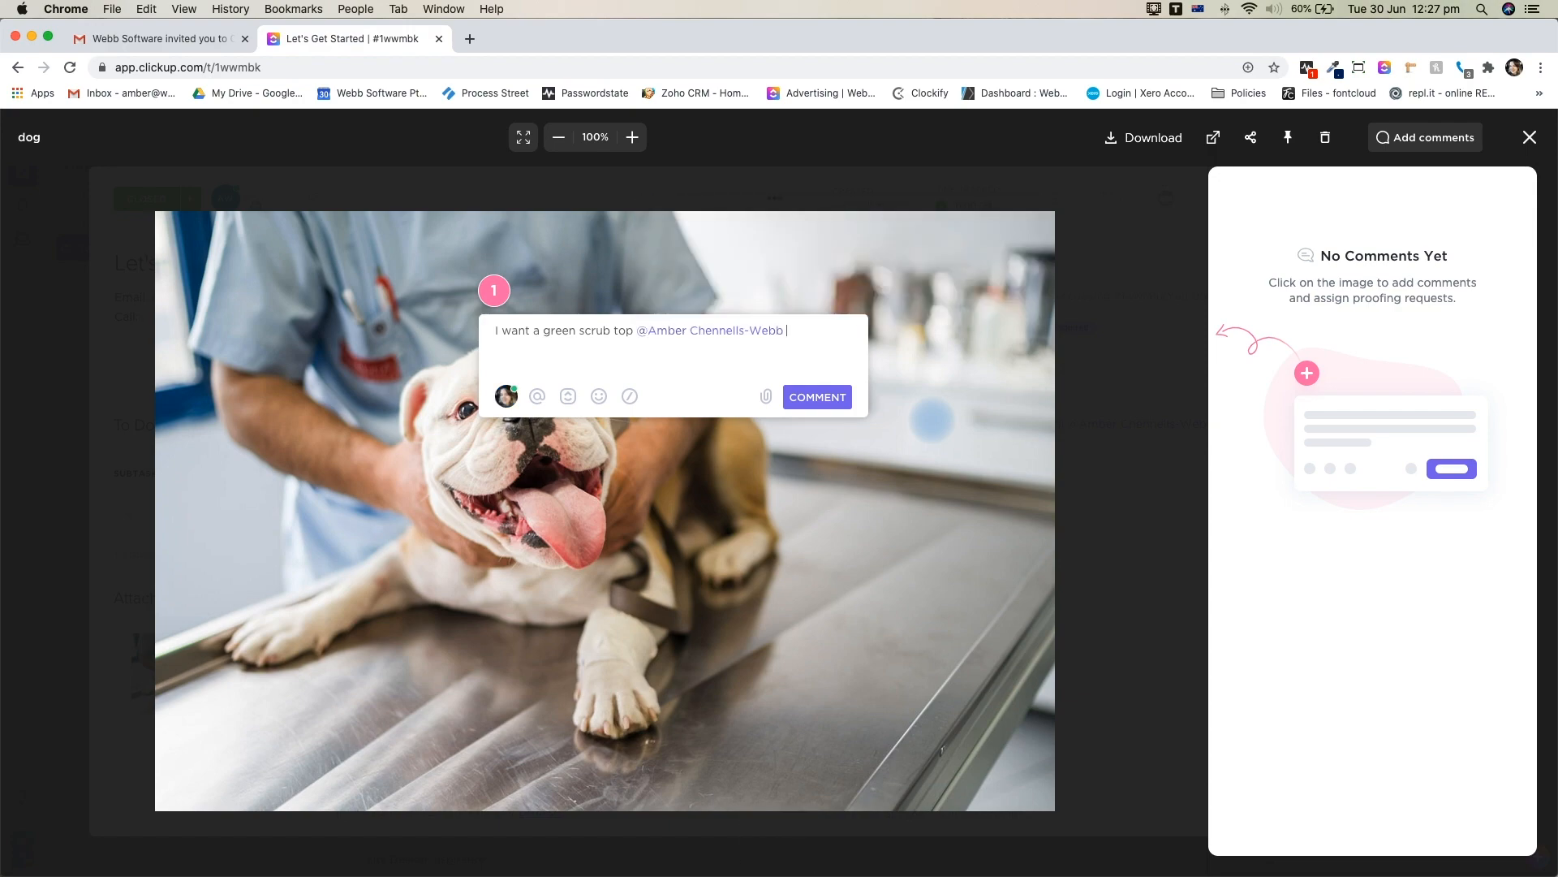
left_click(800, 397)
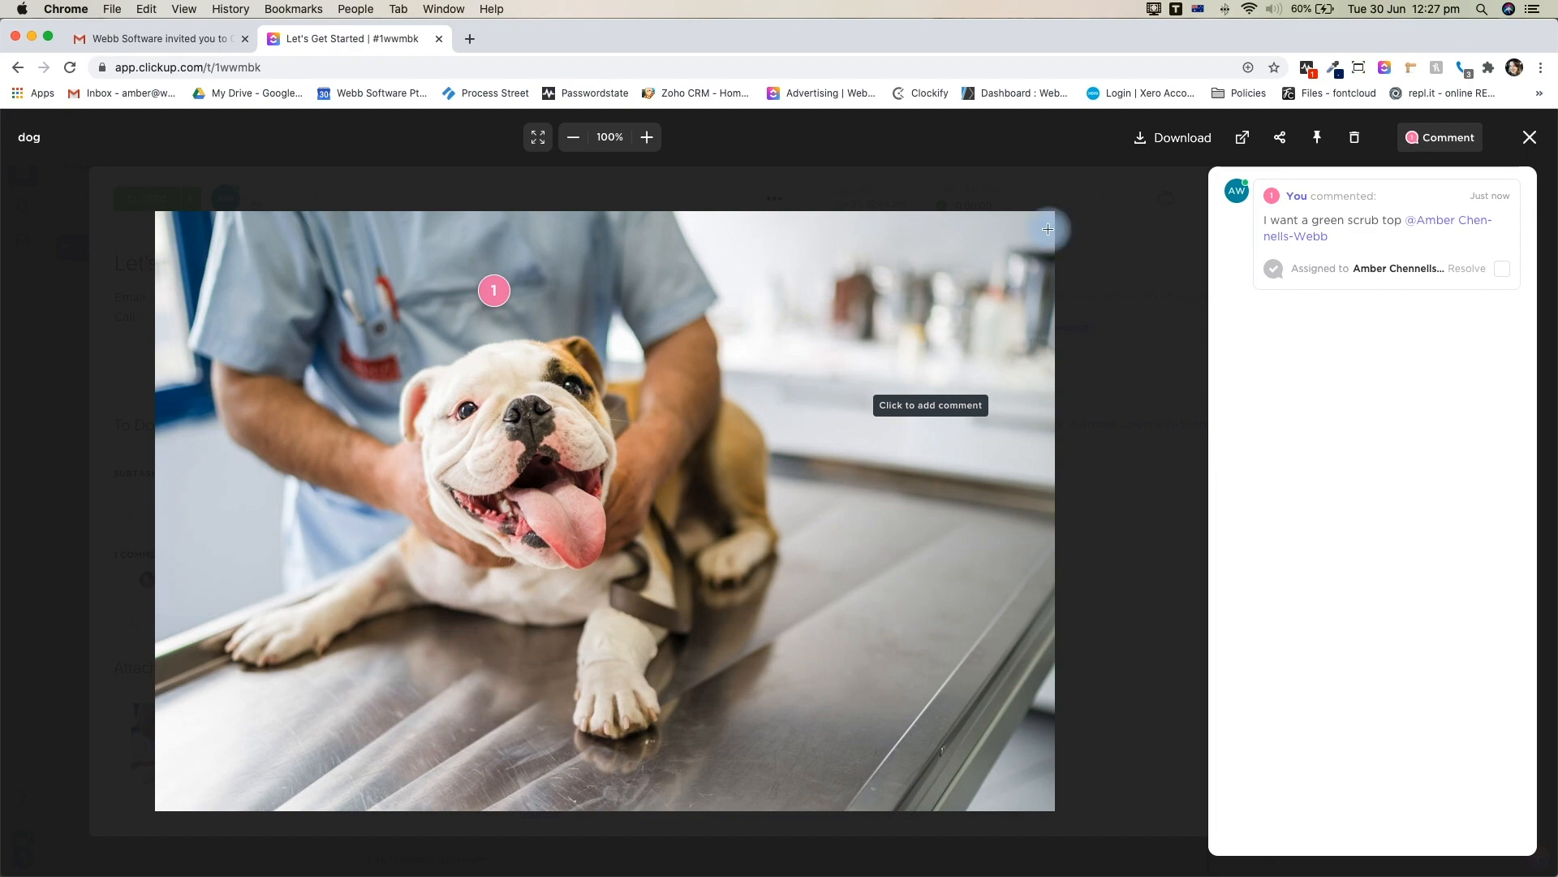
- Close the image preview and the task detail, returning to the Test Website list
left_click(1530, 137)
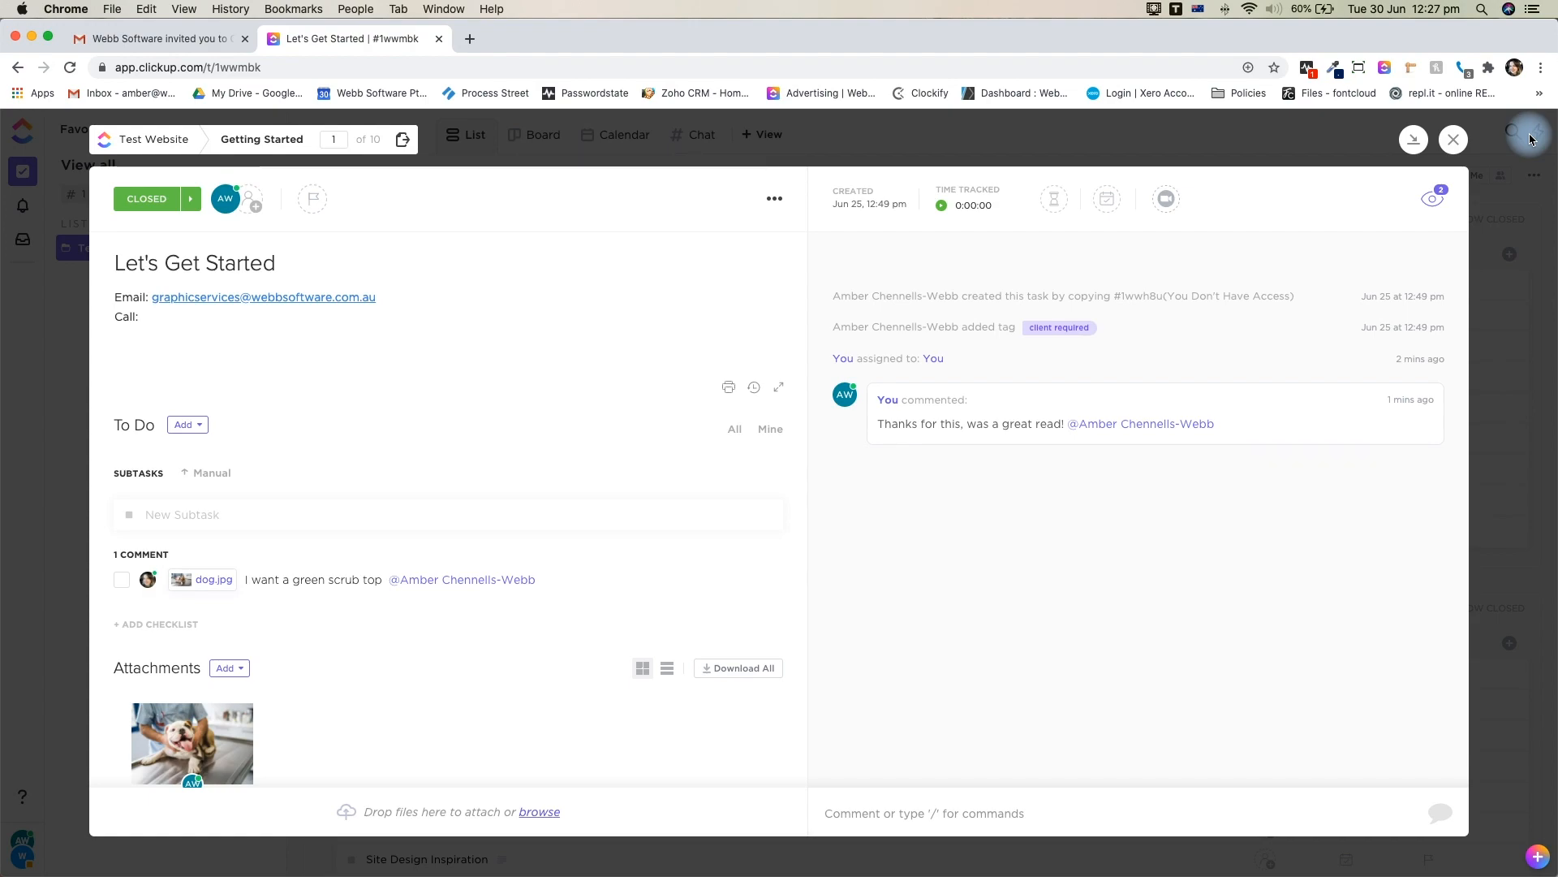
scroll(251, 373, "up", 4)
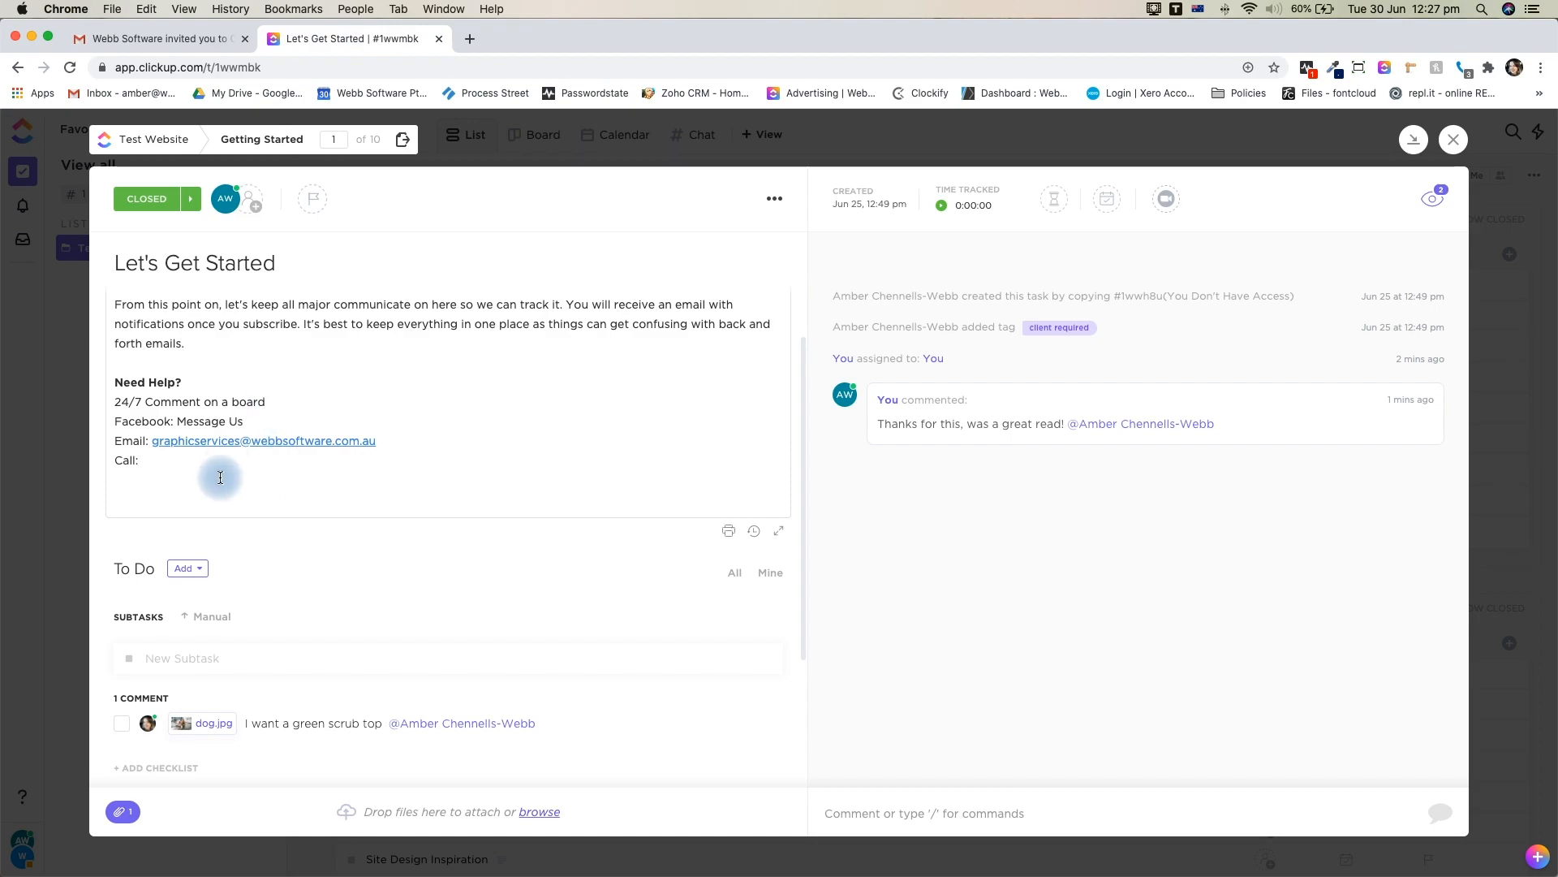
scroll(217, 473, "up", 4)
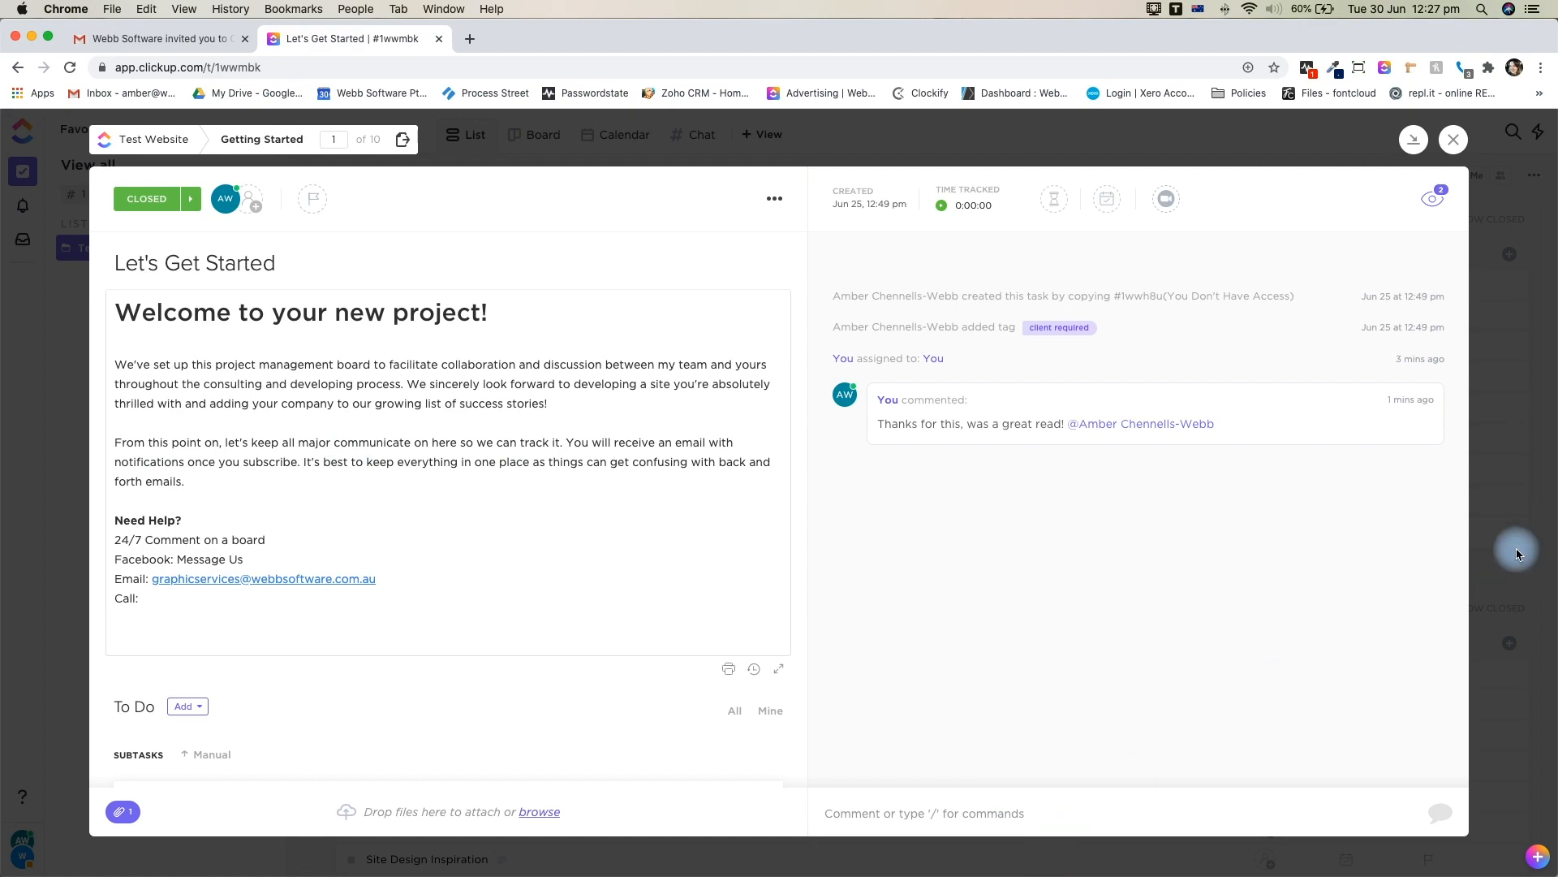
left_click(1453, 142)
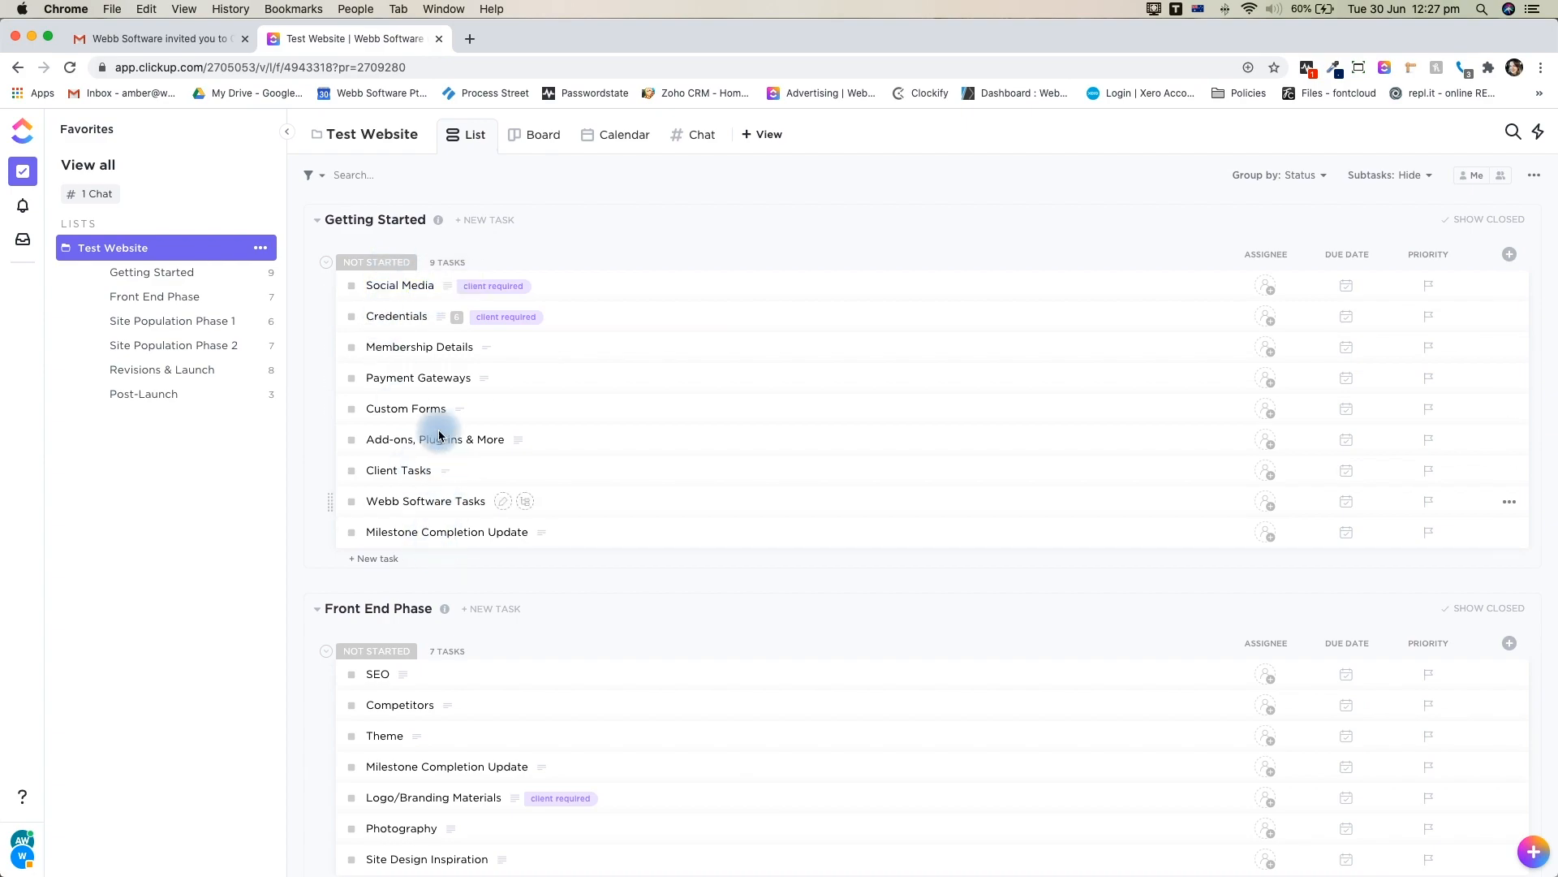
- Read the Social Media task, then close it to return to the Test Website list
left_click(394, 289)
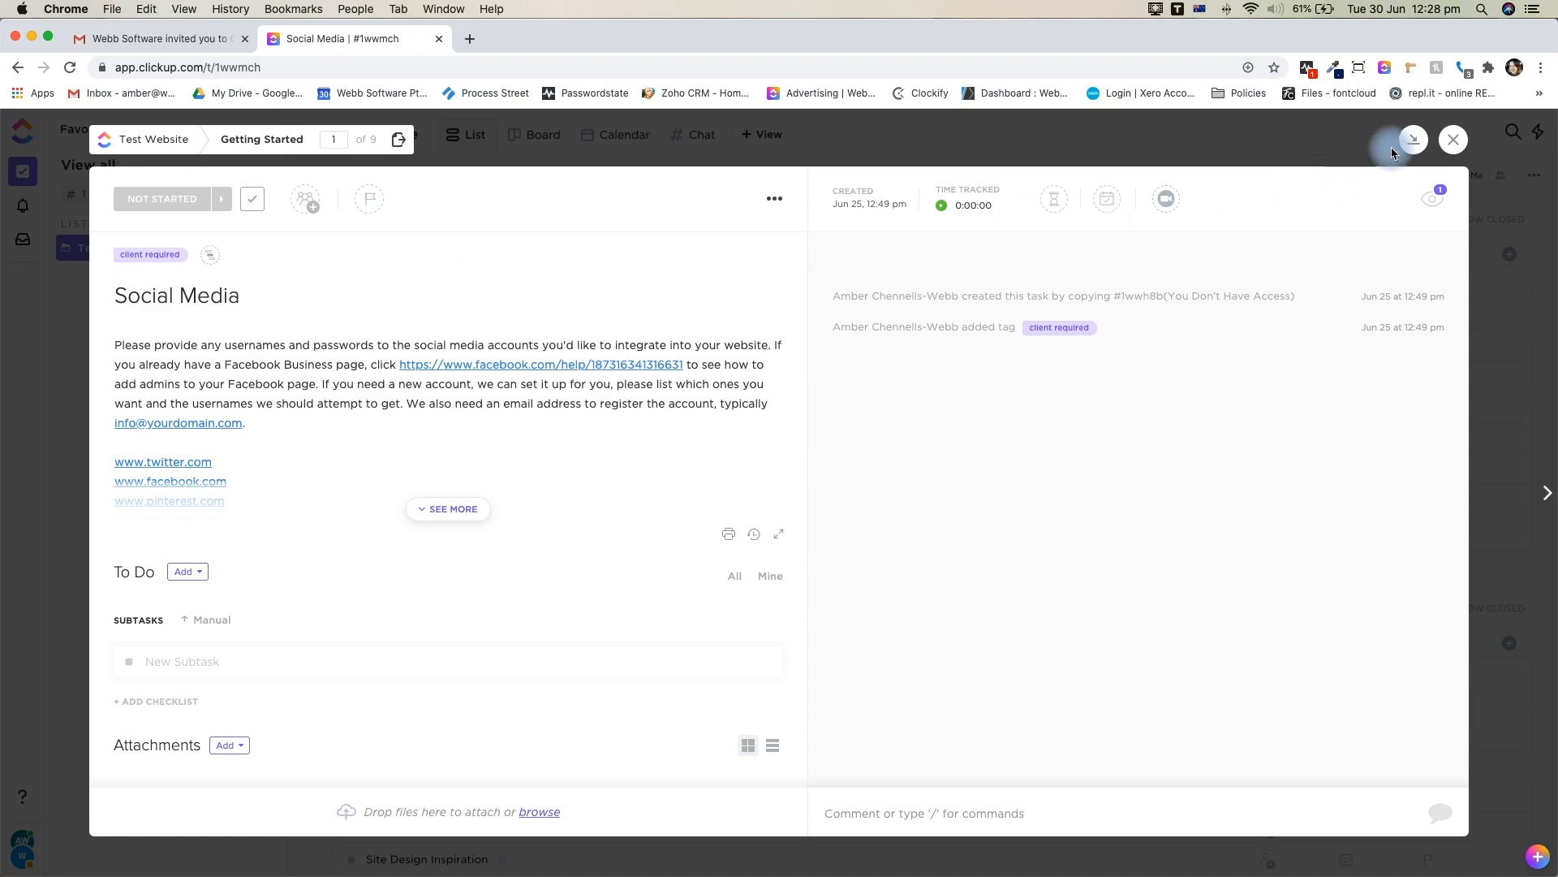
left_click(1453, 139)
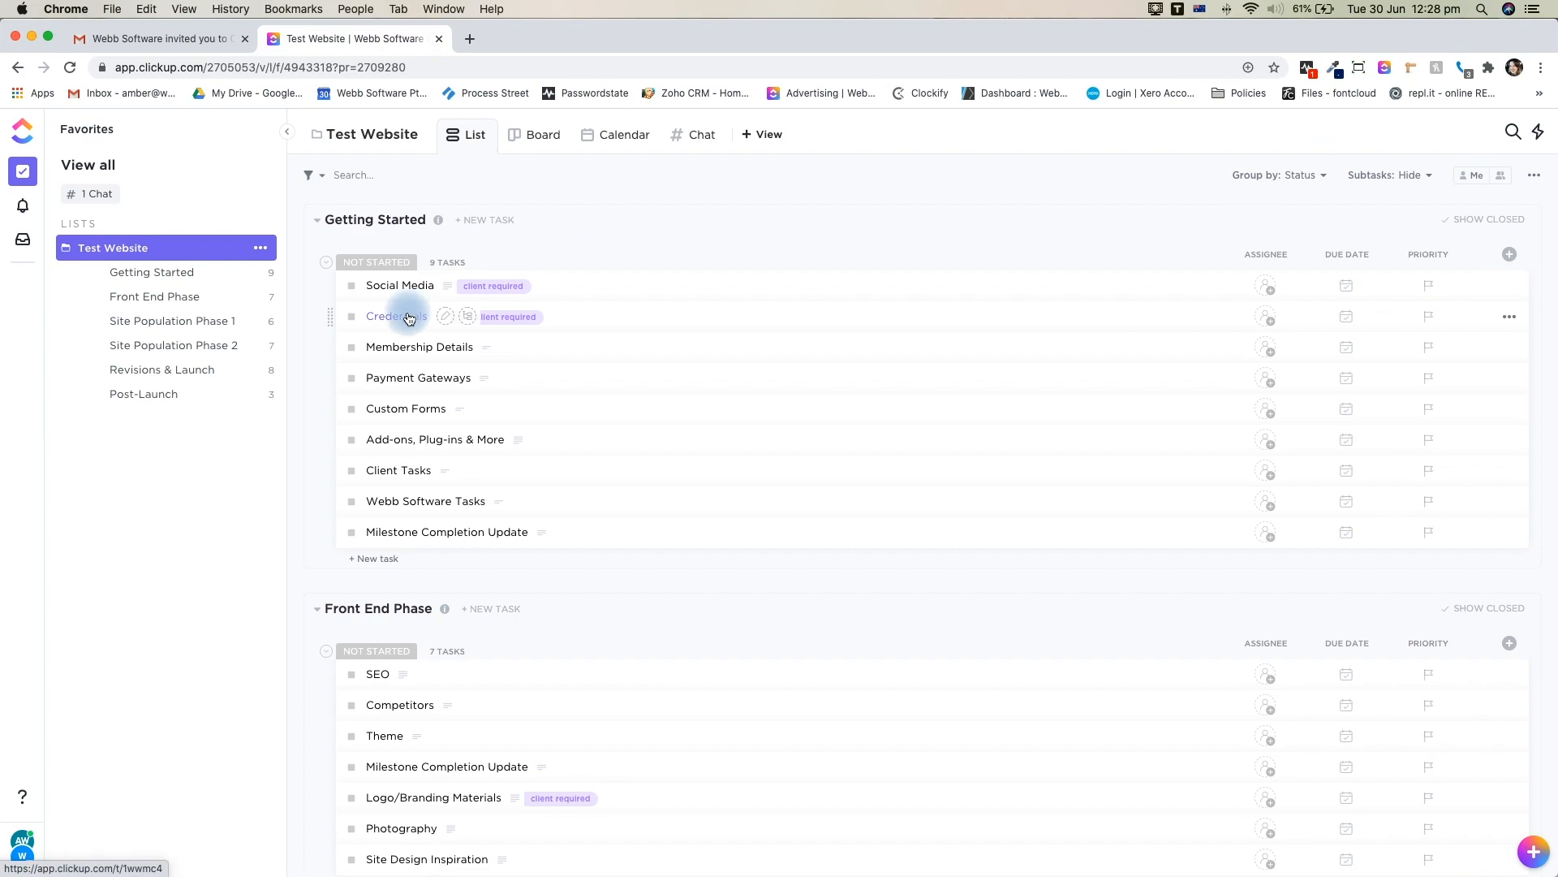
- Review the Credentials task's full description, comment box and subtasks, then close it
left_click(409, 317)
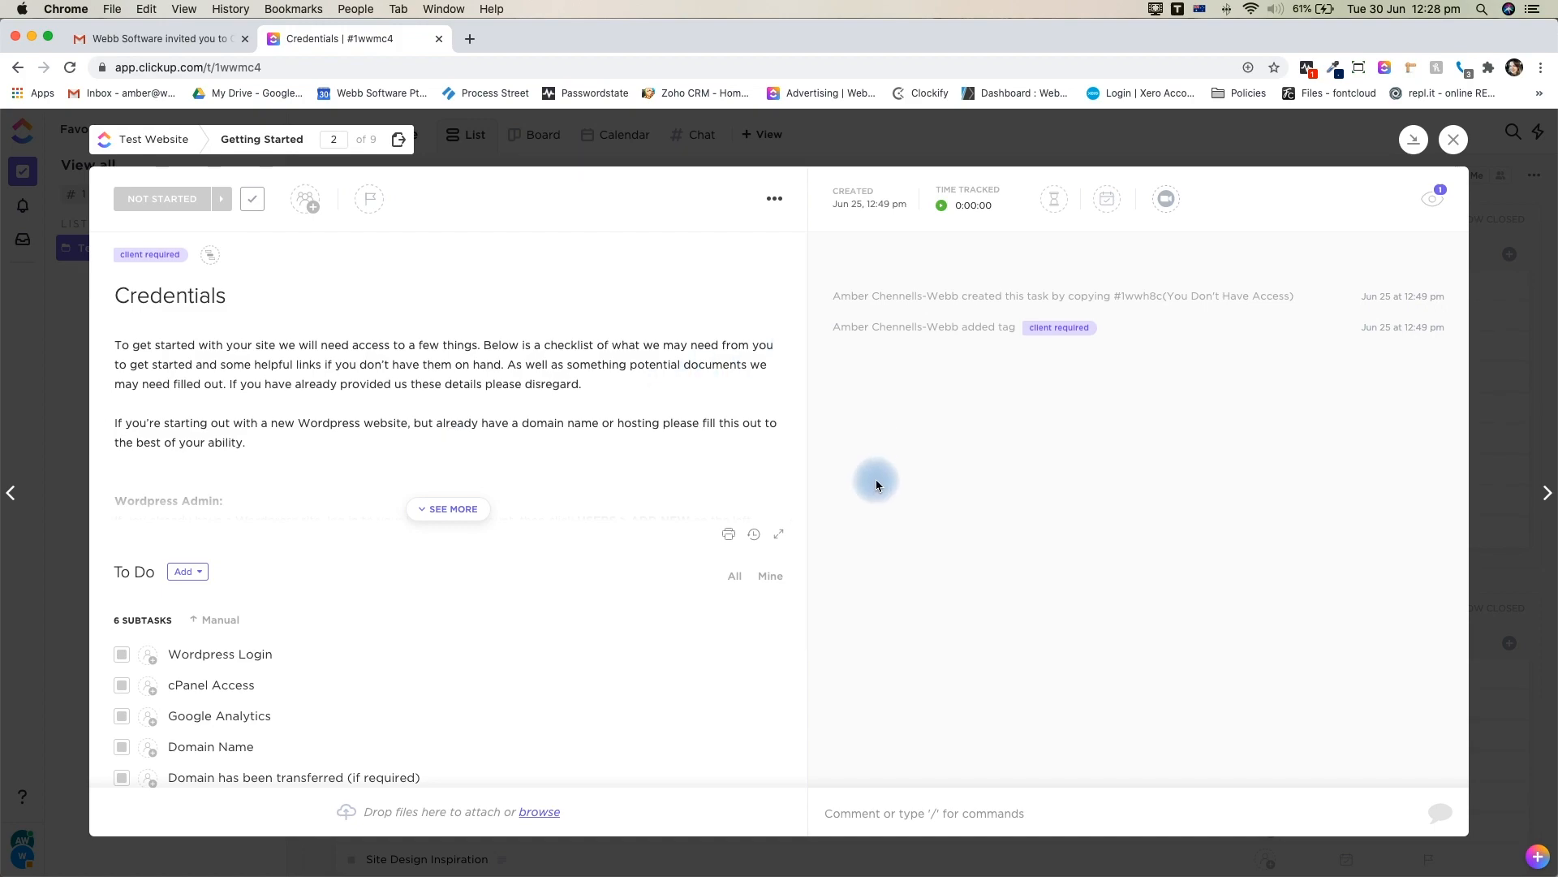
left_click(450, 509)
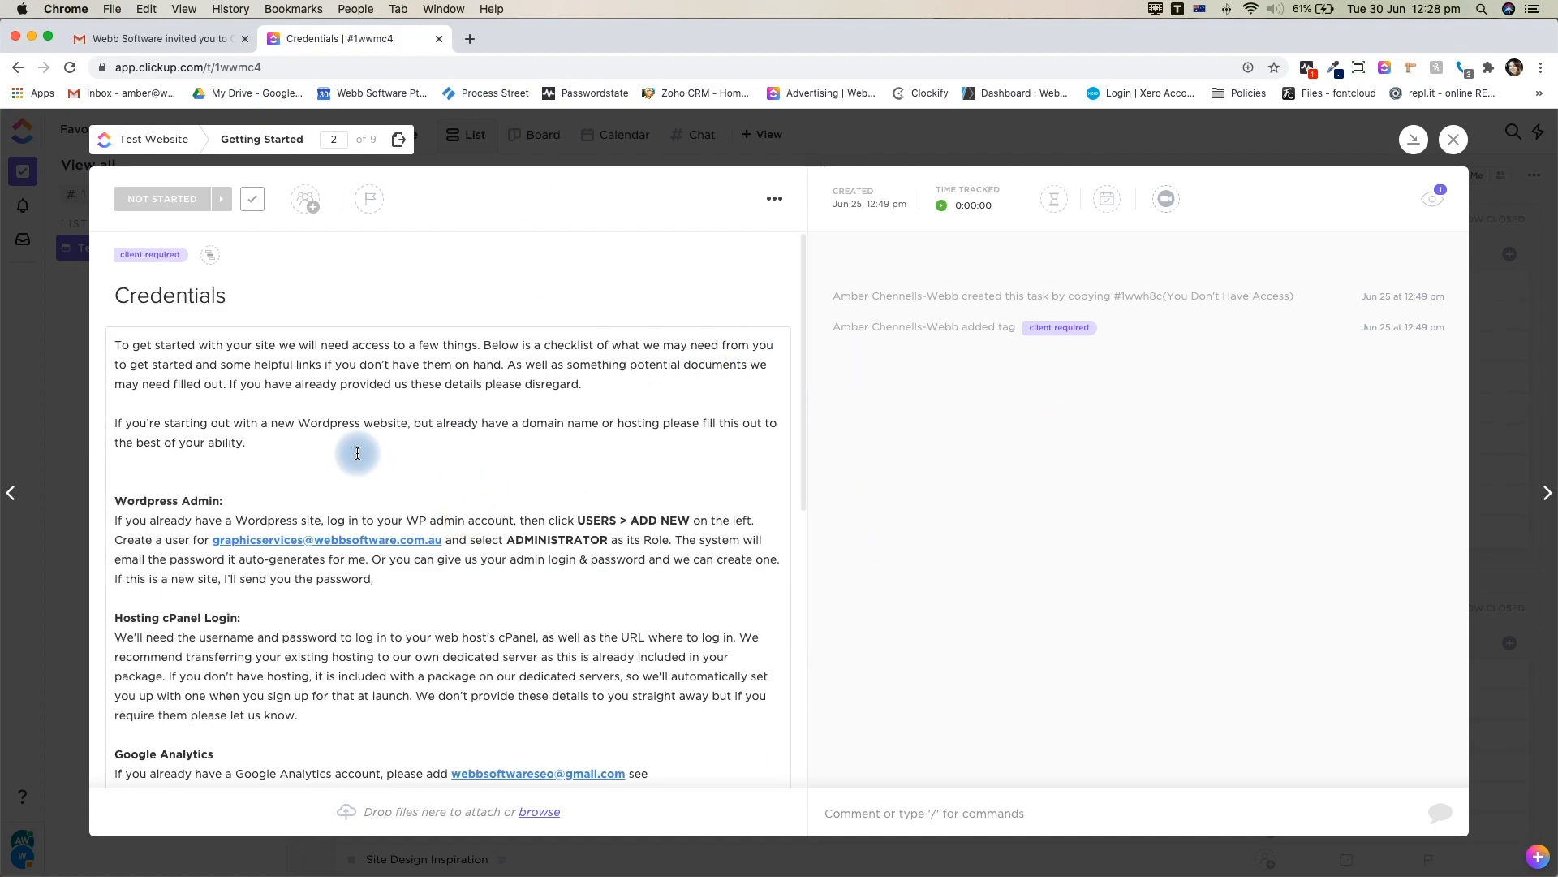
scroll(358, 452, "down", 1)
scroll(358, 452, "down", 3)
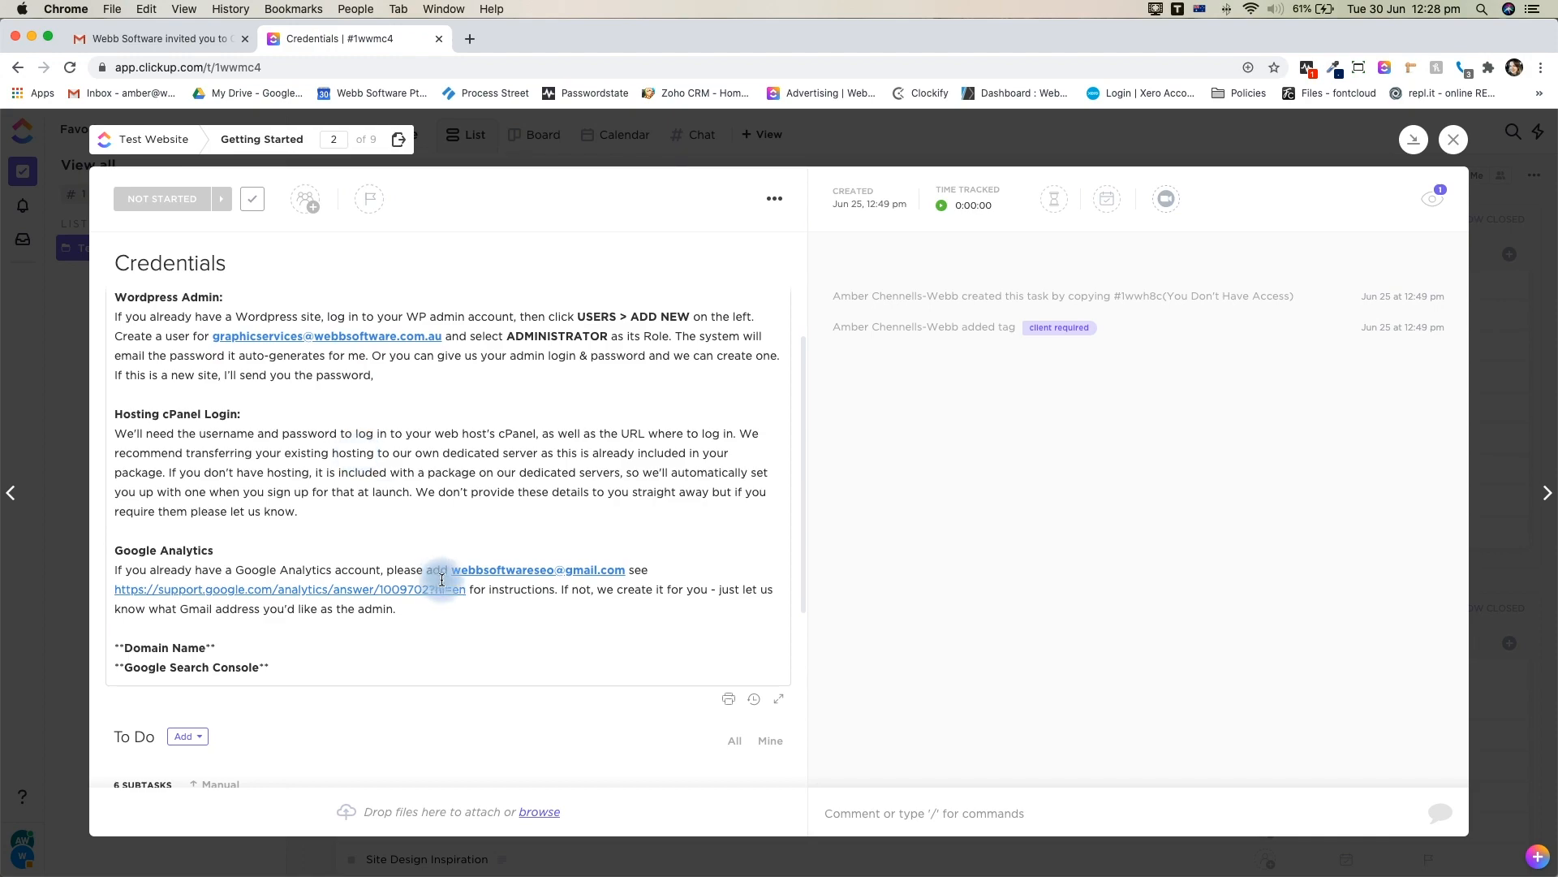
scroll(463, 571, "up", 1)
left_click(912, 811)
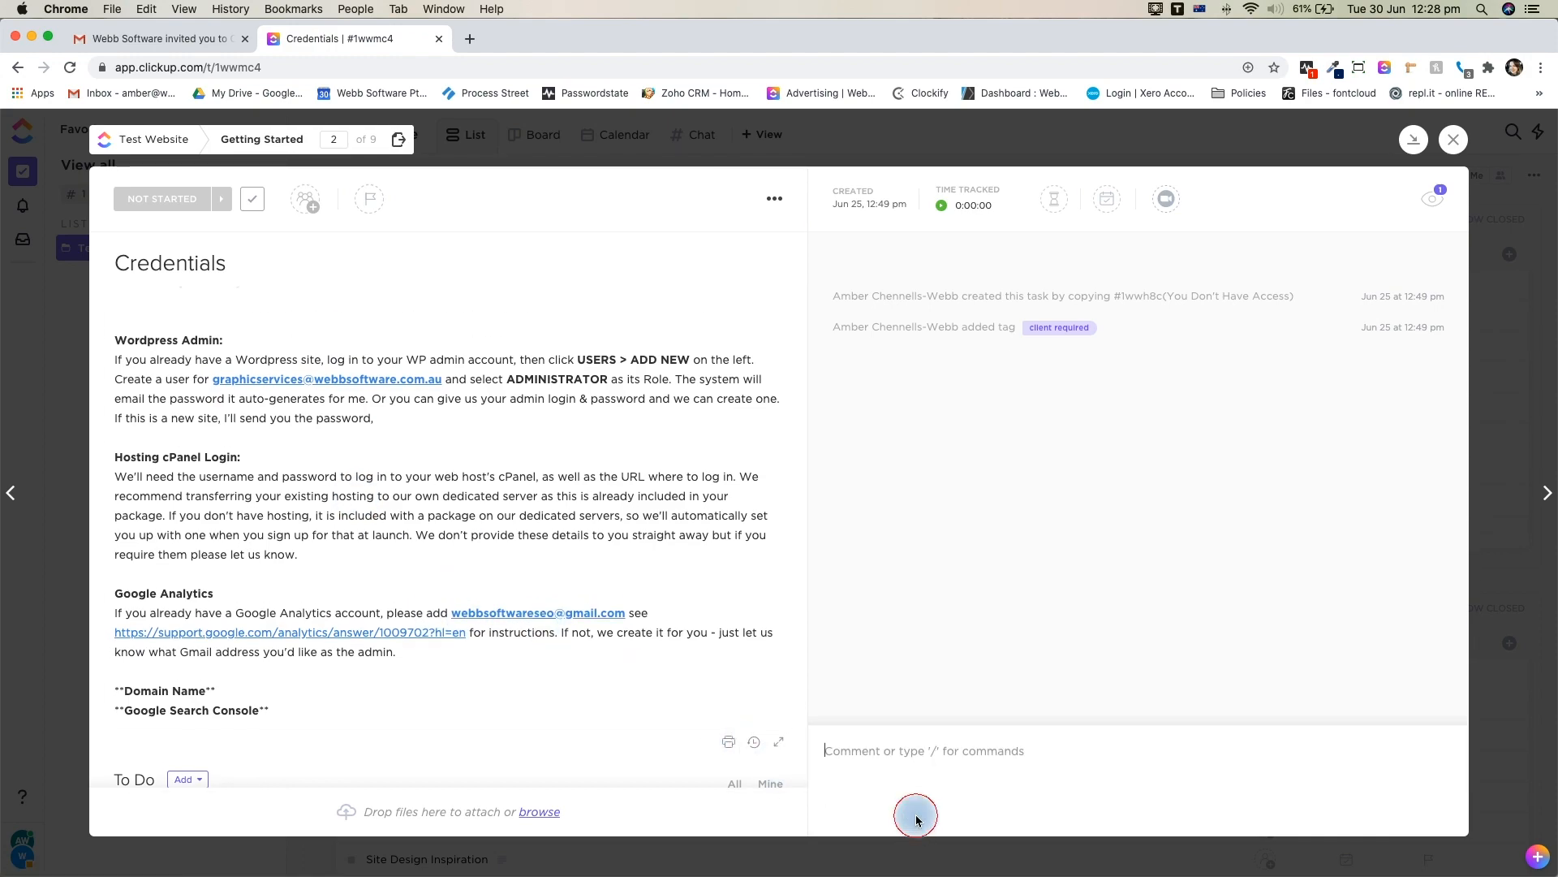
scroll(297, 678, "down", 5)
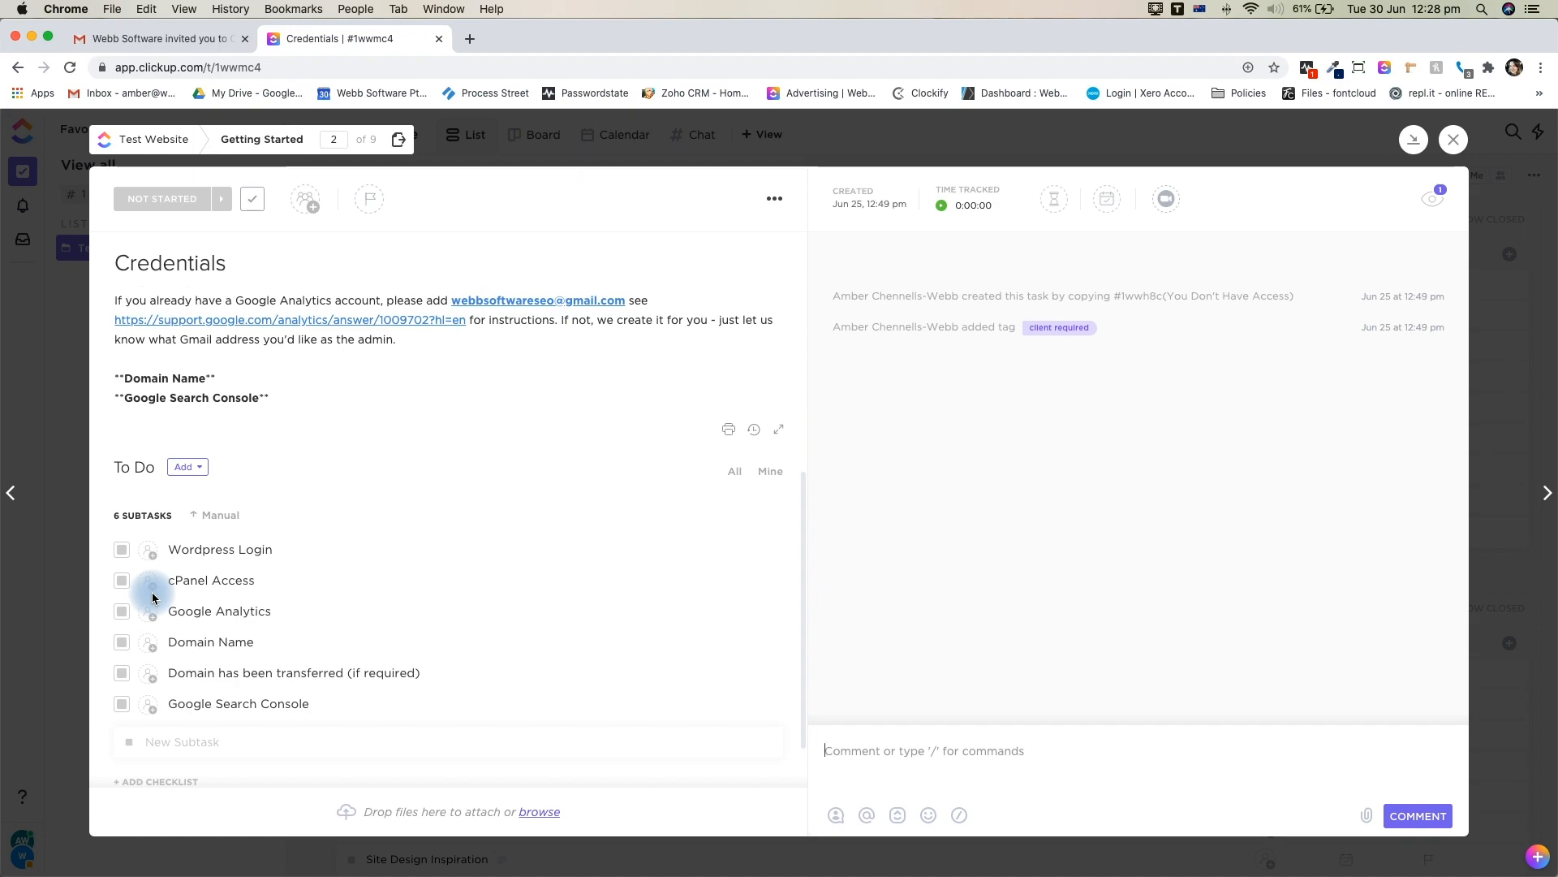
left_click(1454, 139)
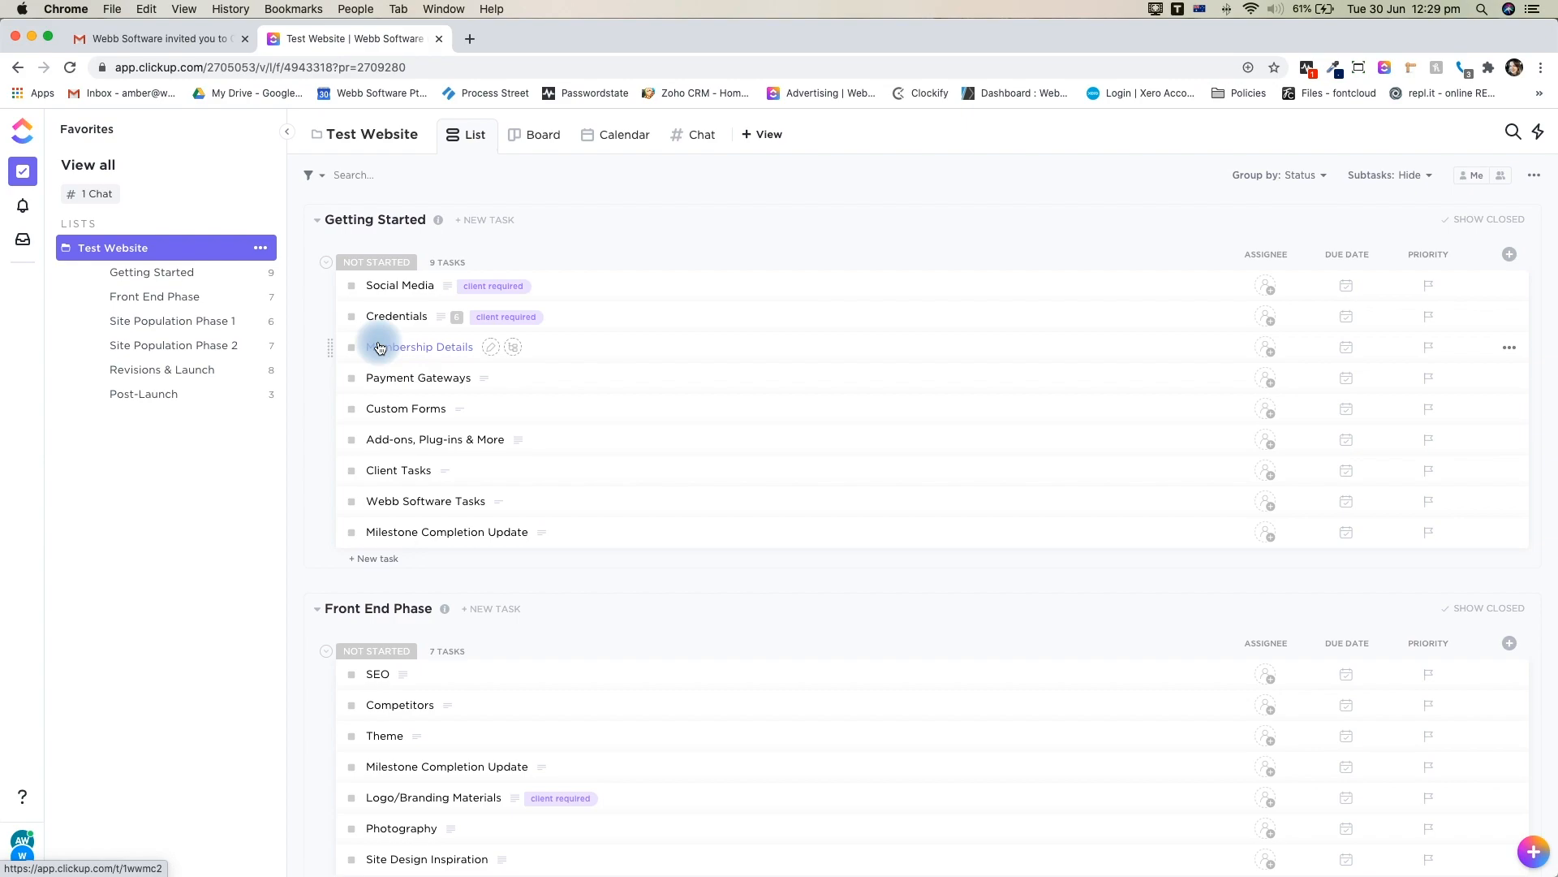
left_click(390, 477)
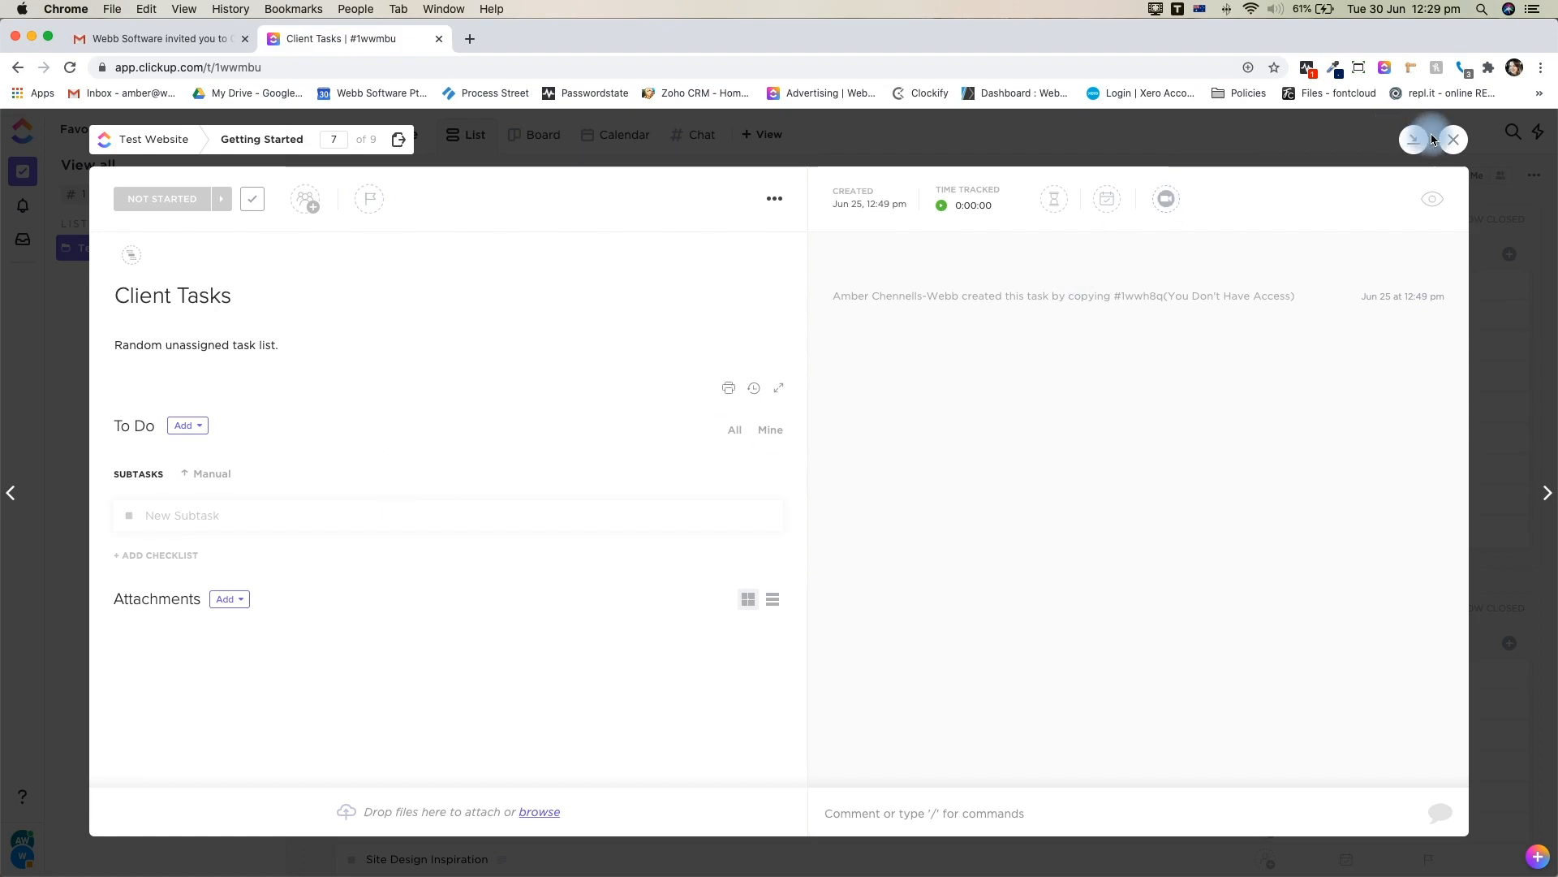
left_click(1453, 139)
left_click(449, 504)
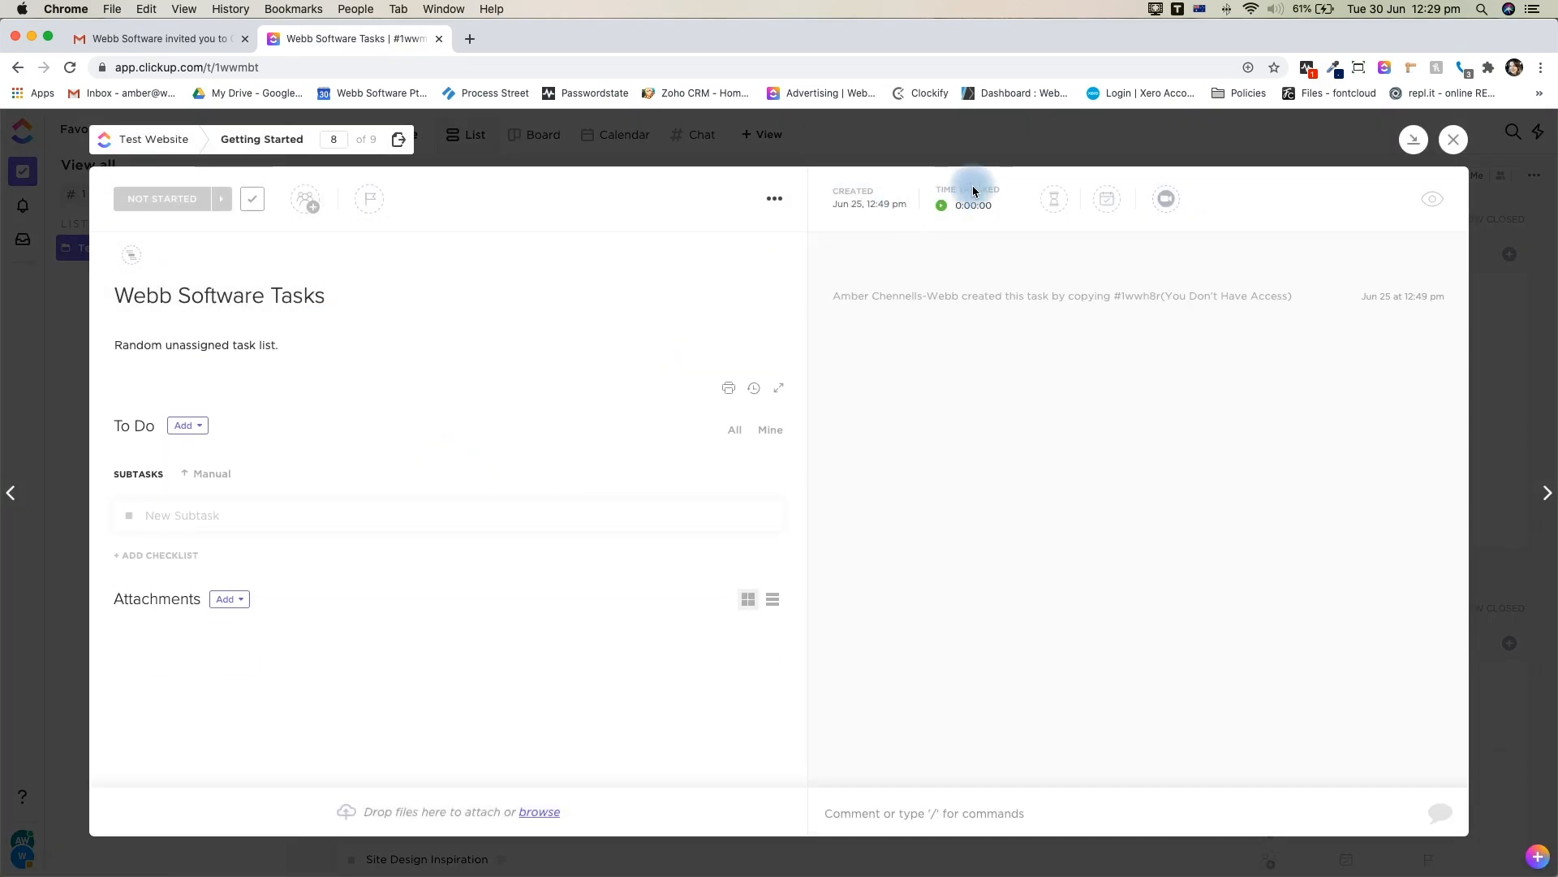
left_click(1443, 141)
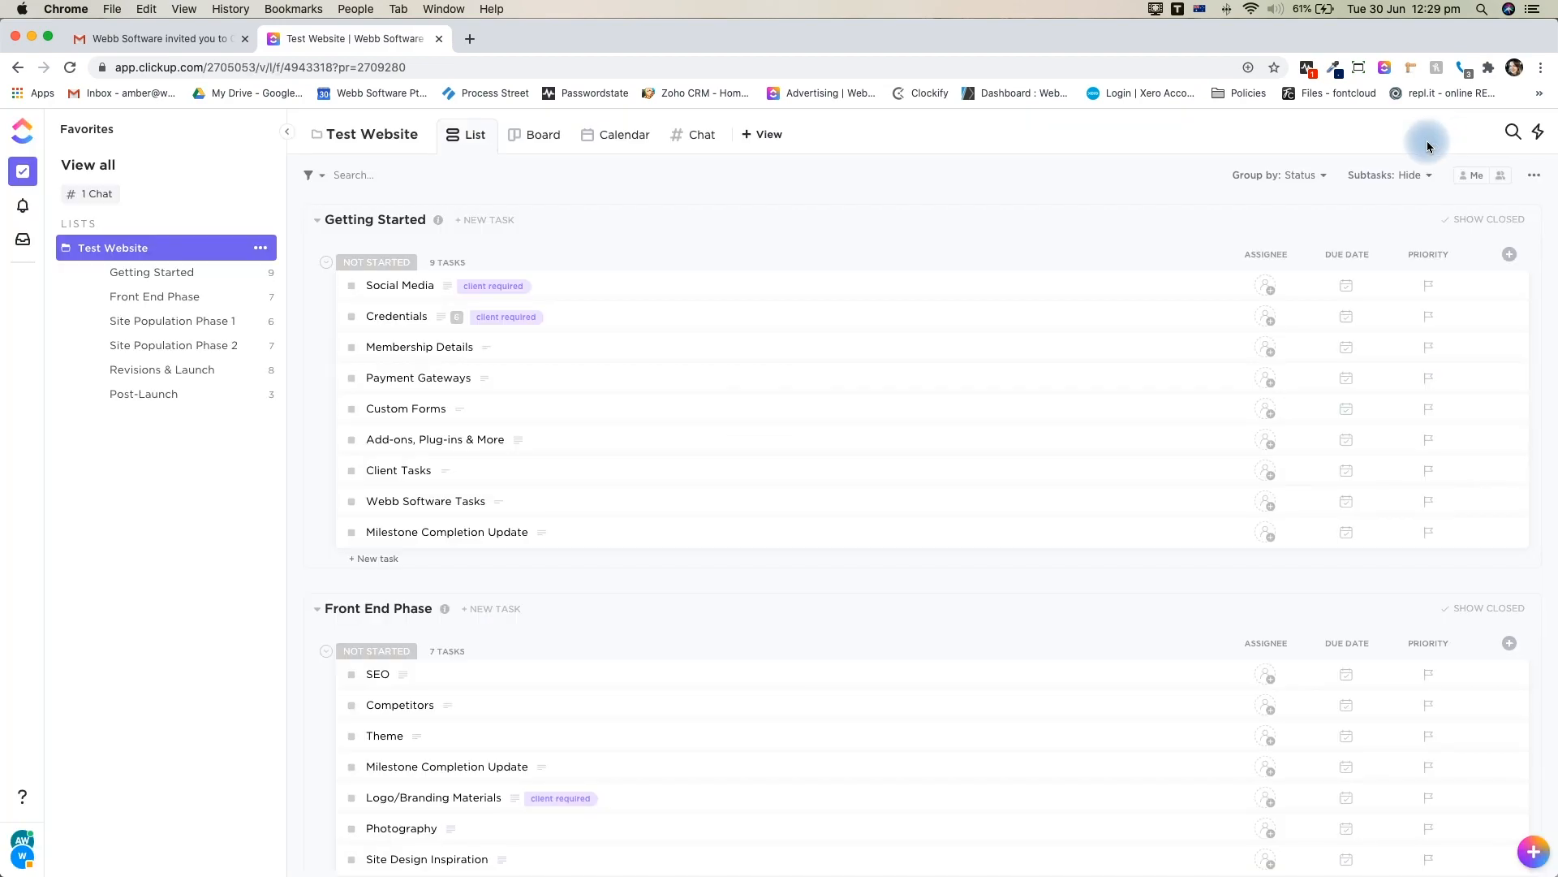
left_click(729, 540)
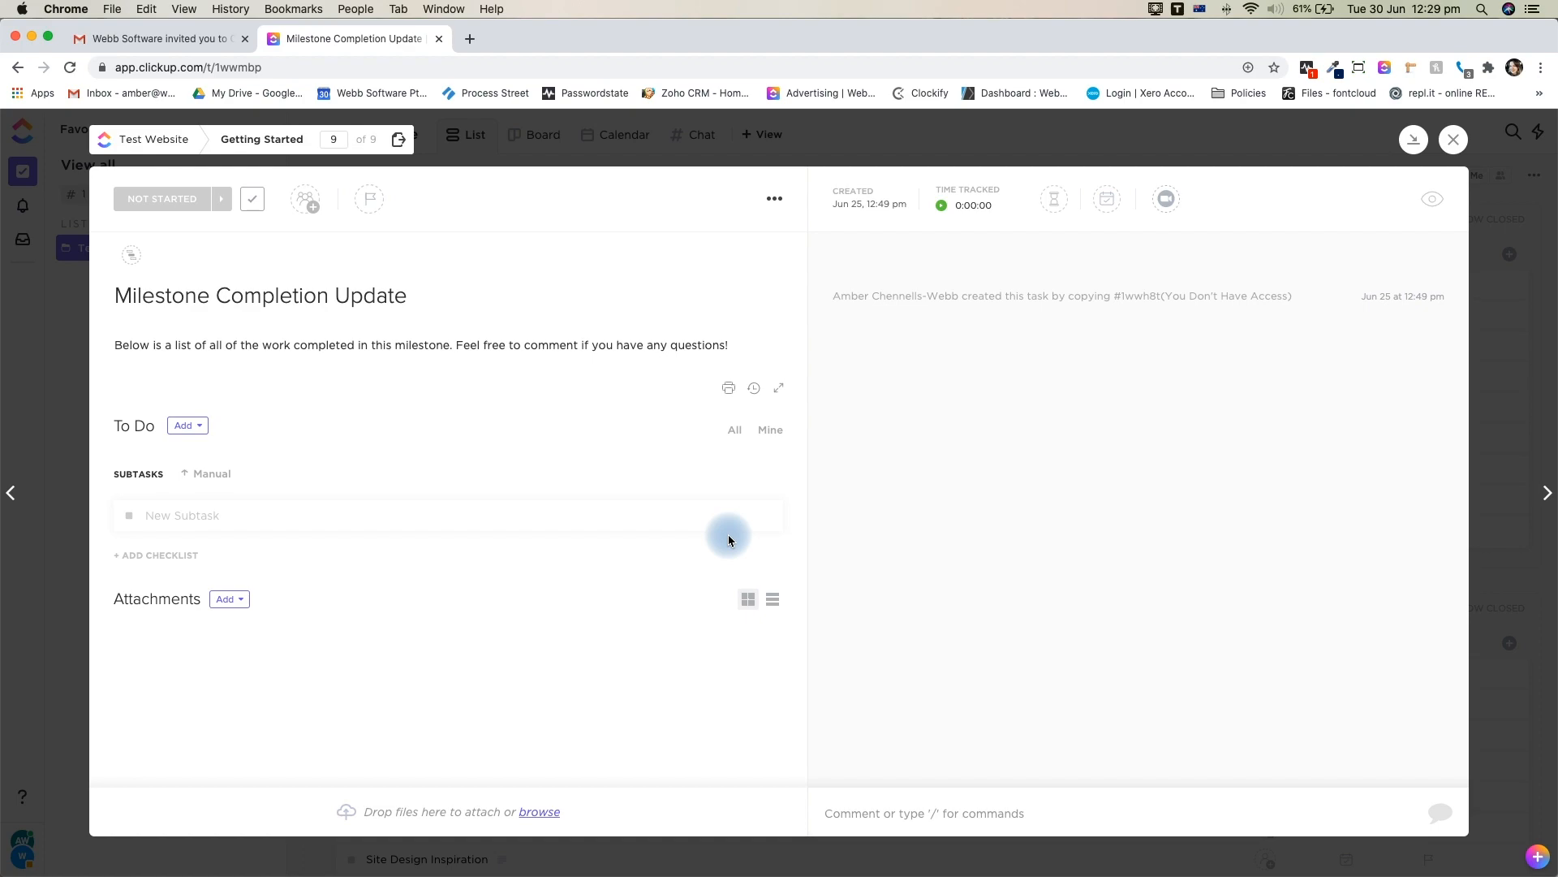
- Move Milestone Completion Update to the bottom of Front End Phase, then preview Logo/Branding Materials
left_click(1453, 139)
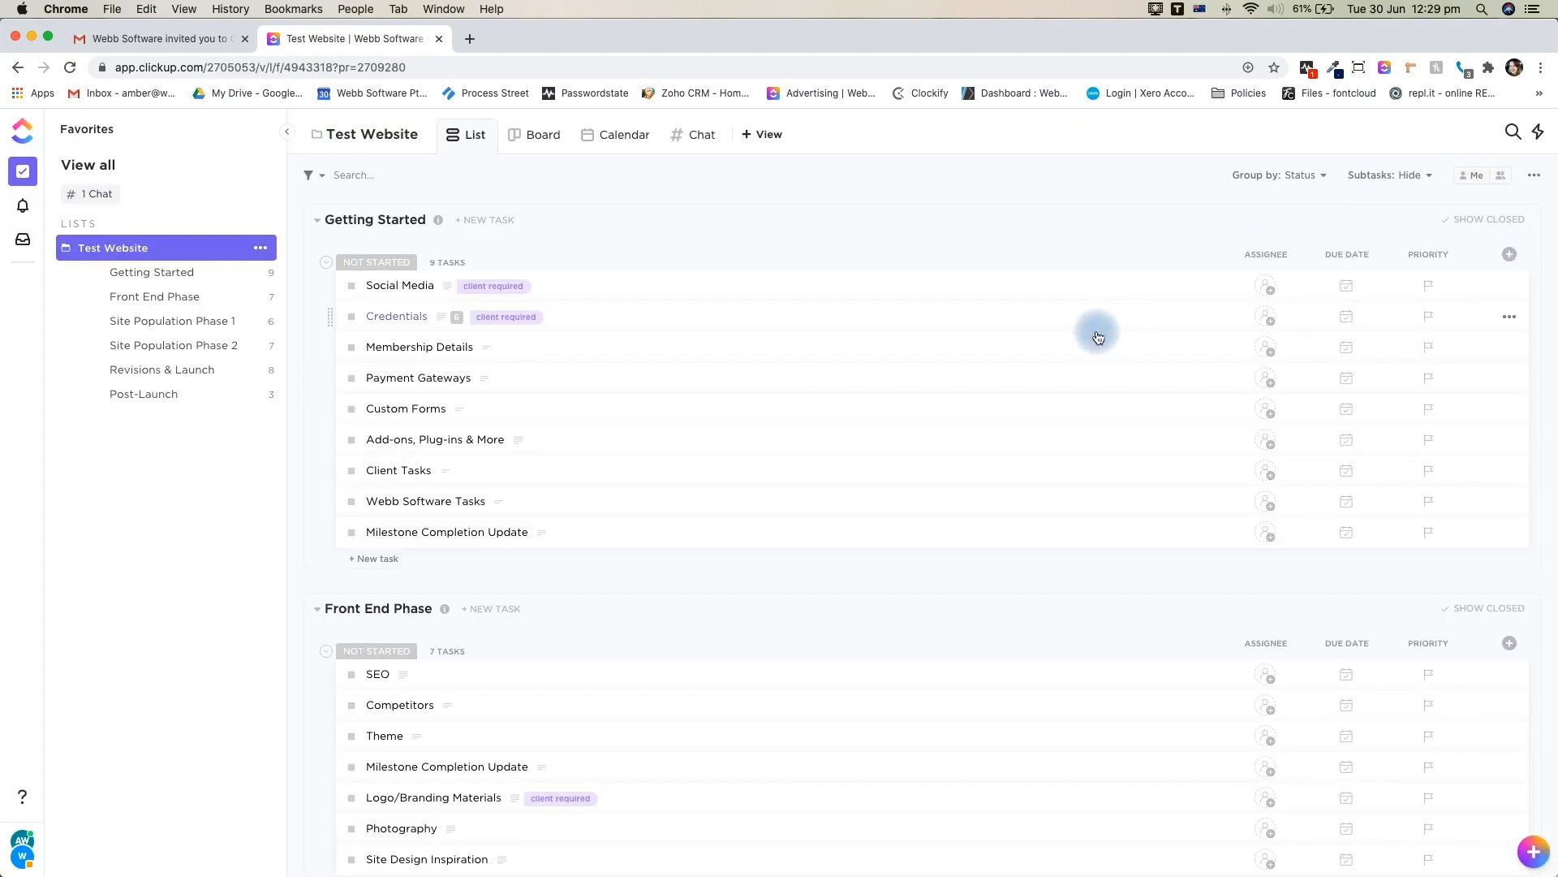
scroll(852, 424, "down", 3)
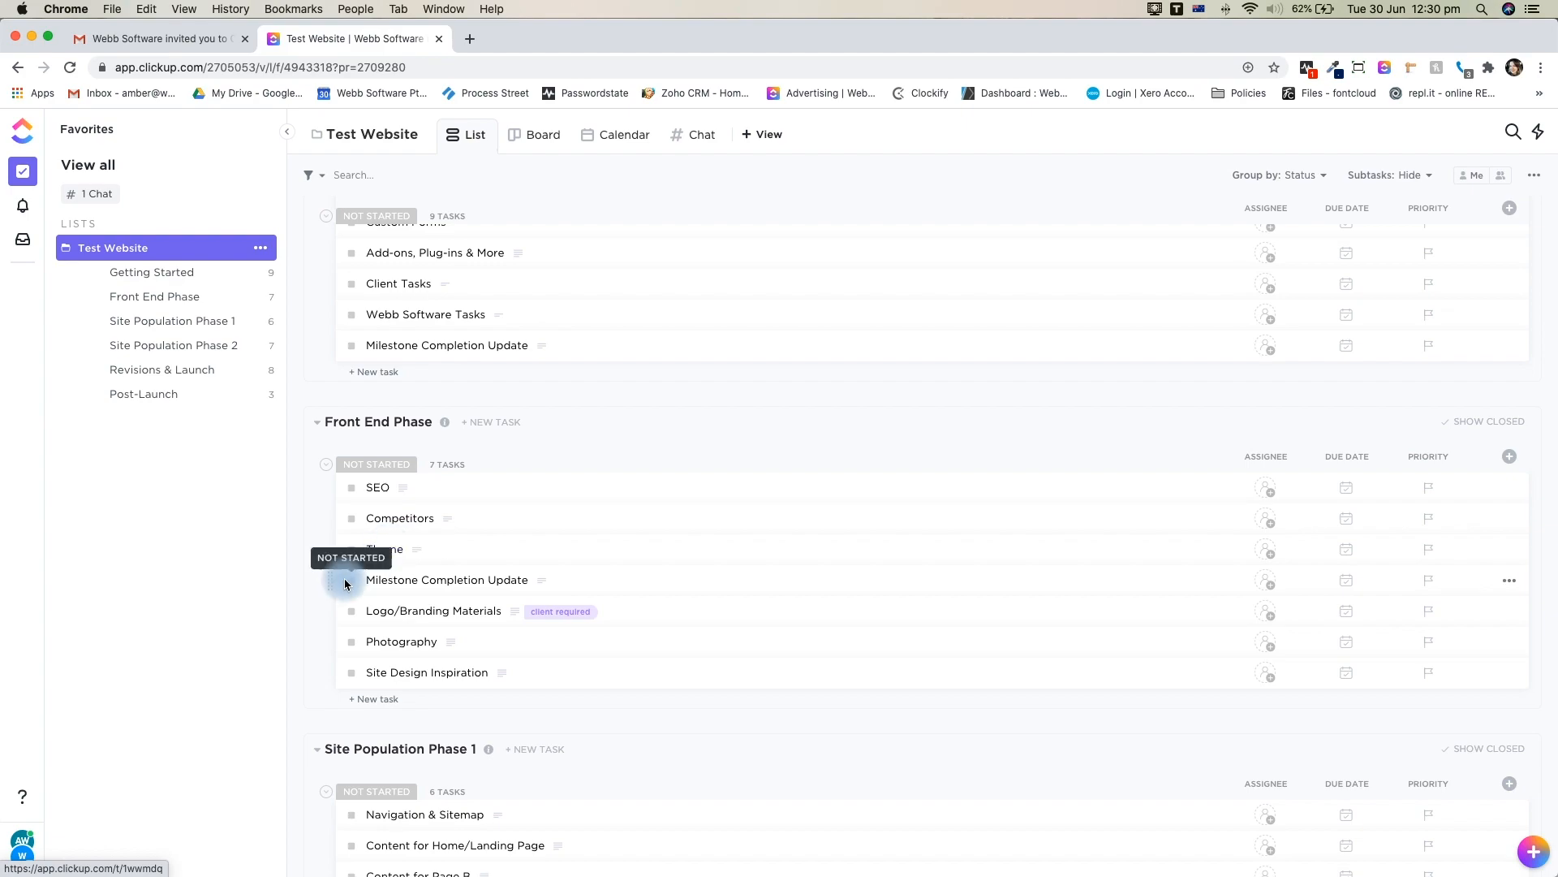
left_click_drag(332, 582, 341, 678)
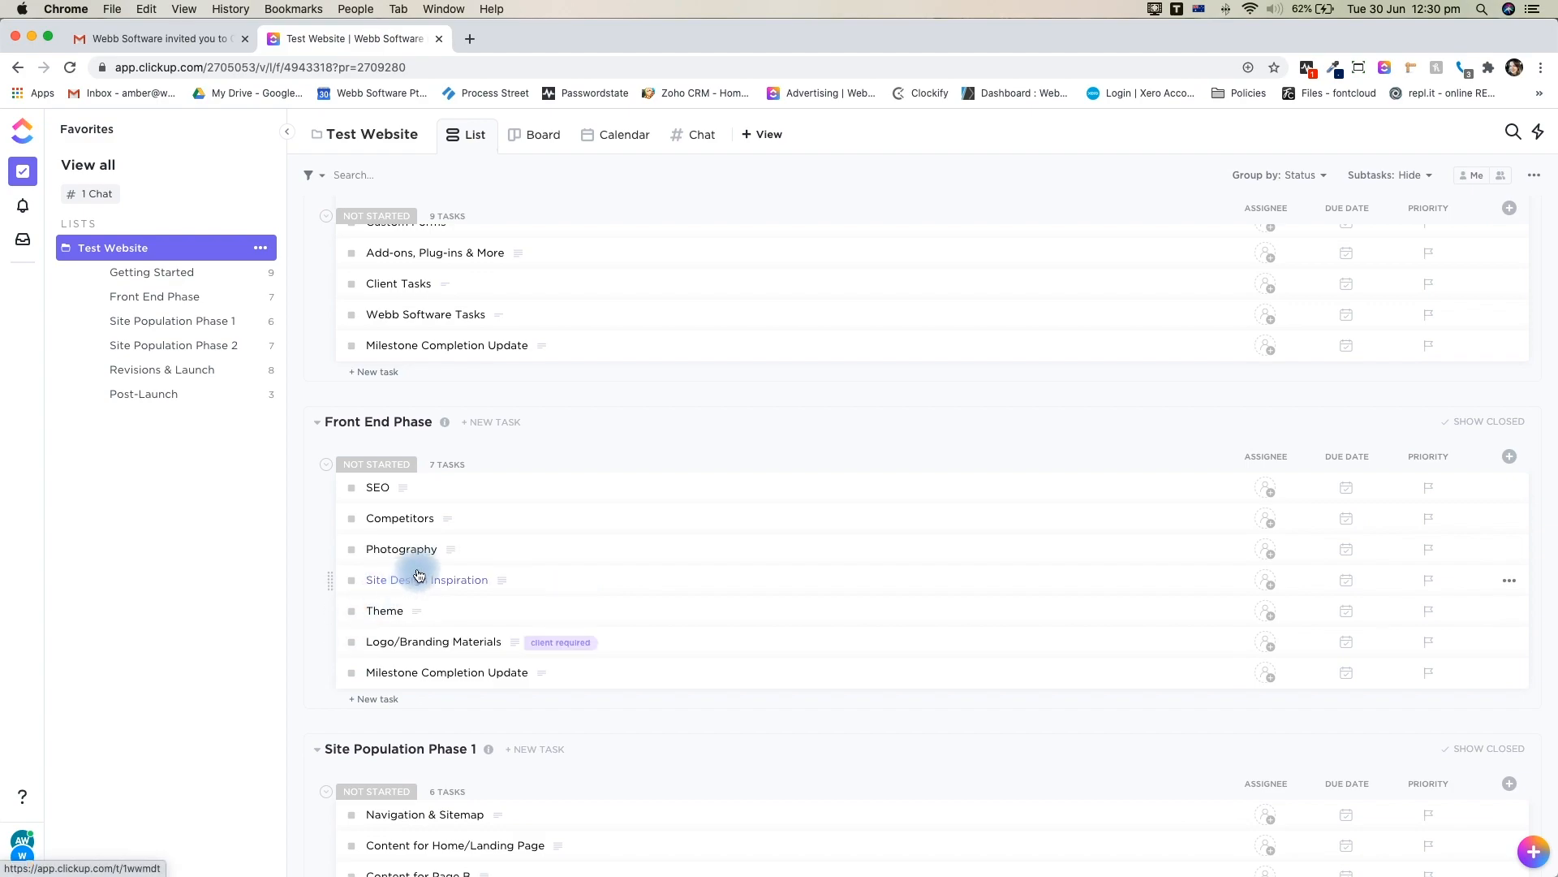
left_click(425, 643)
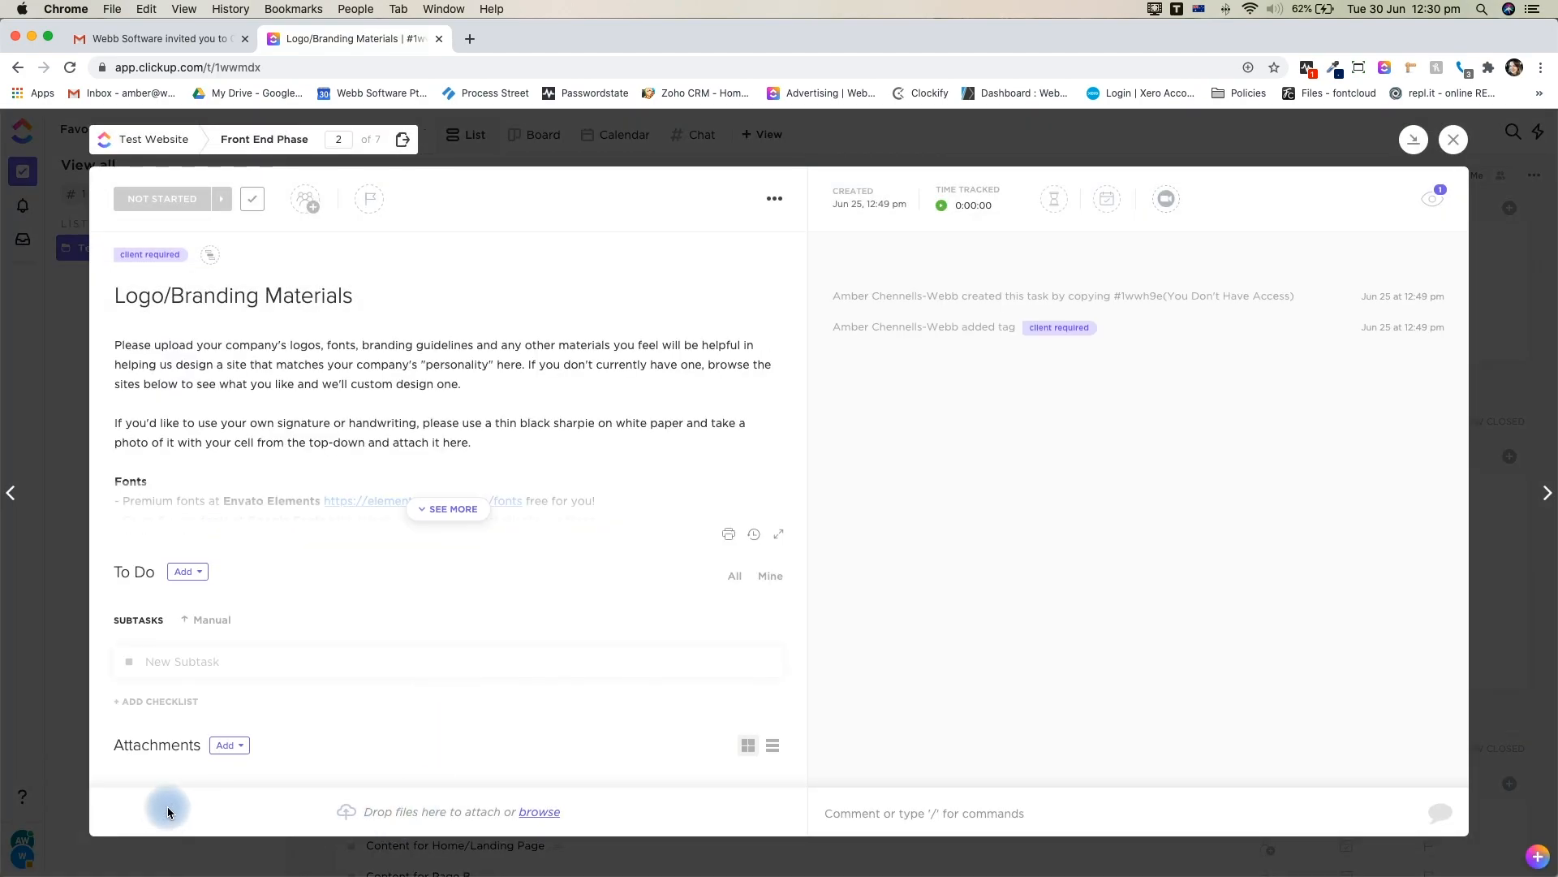
left_click(1455, 140)
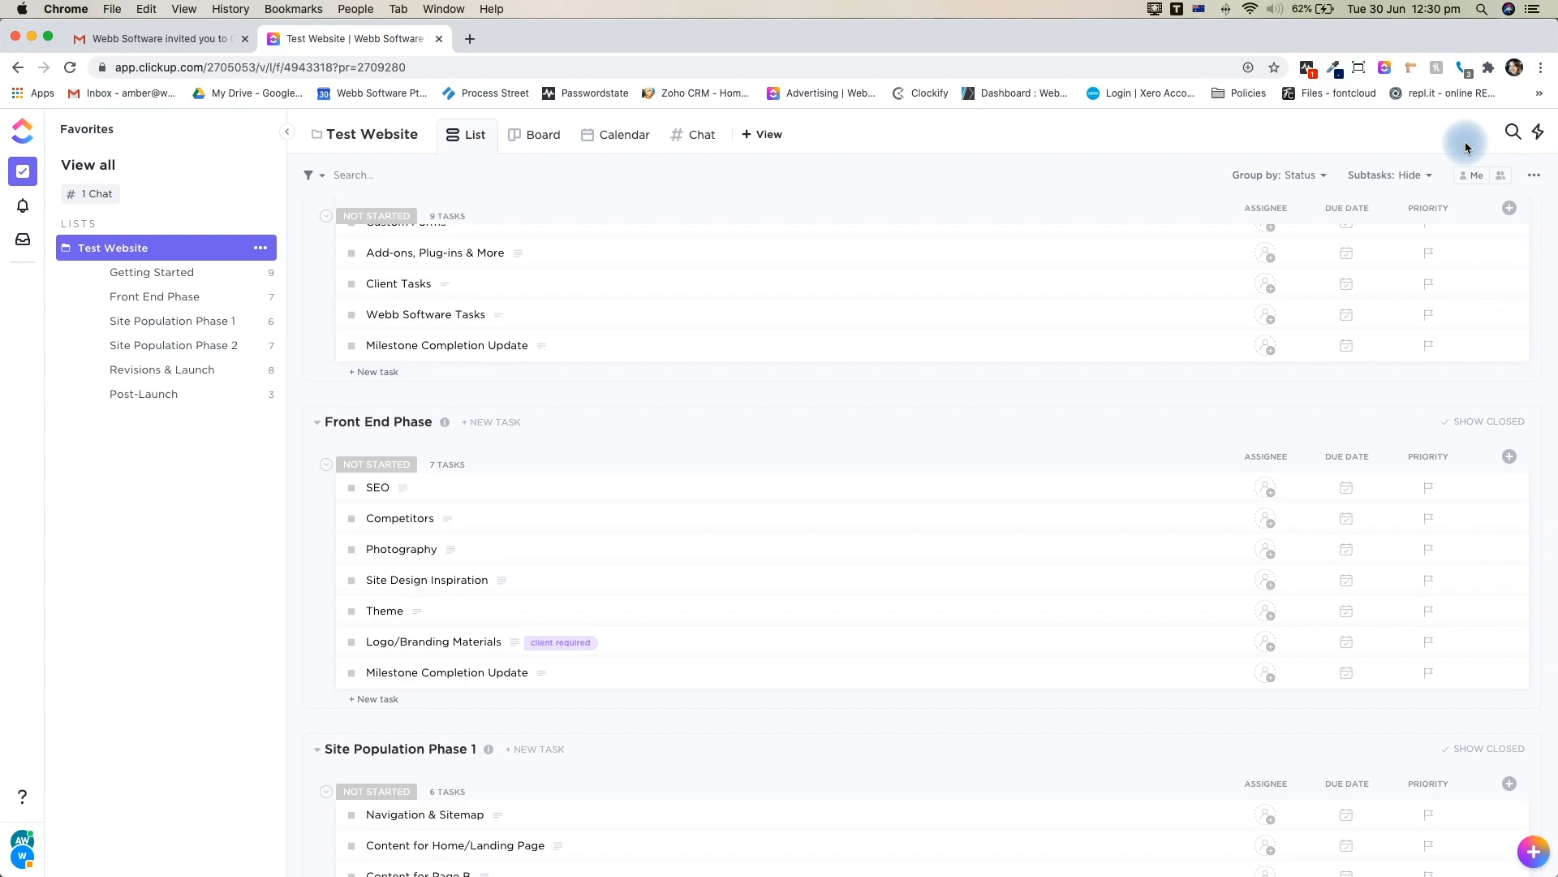
scroll(1061, 322, "down", 5)
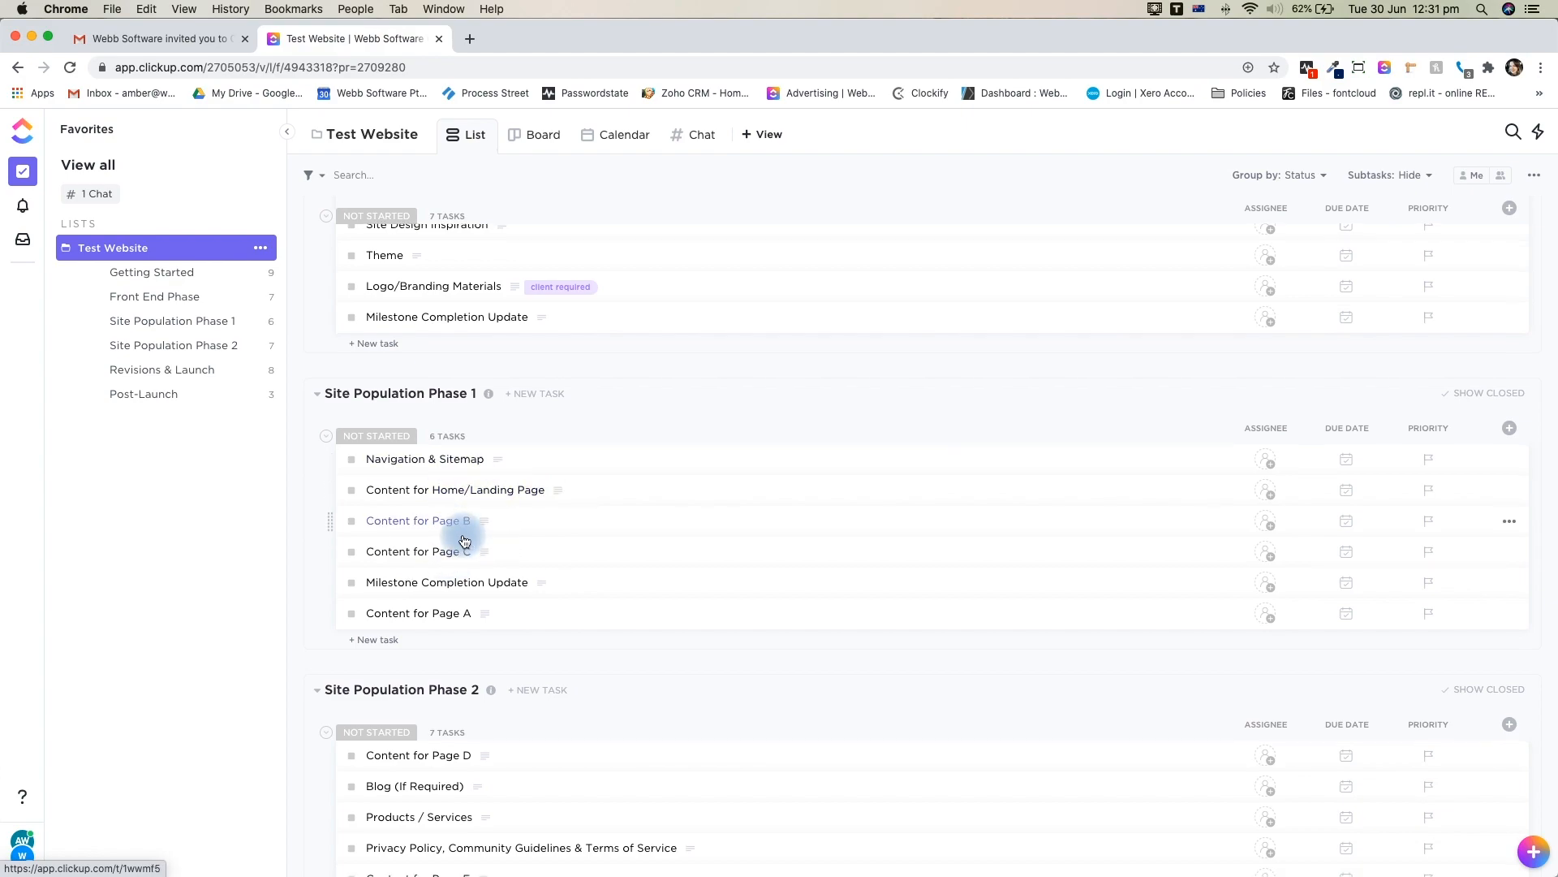
scroll(463, 542, "down", 5)
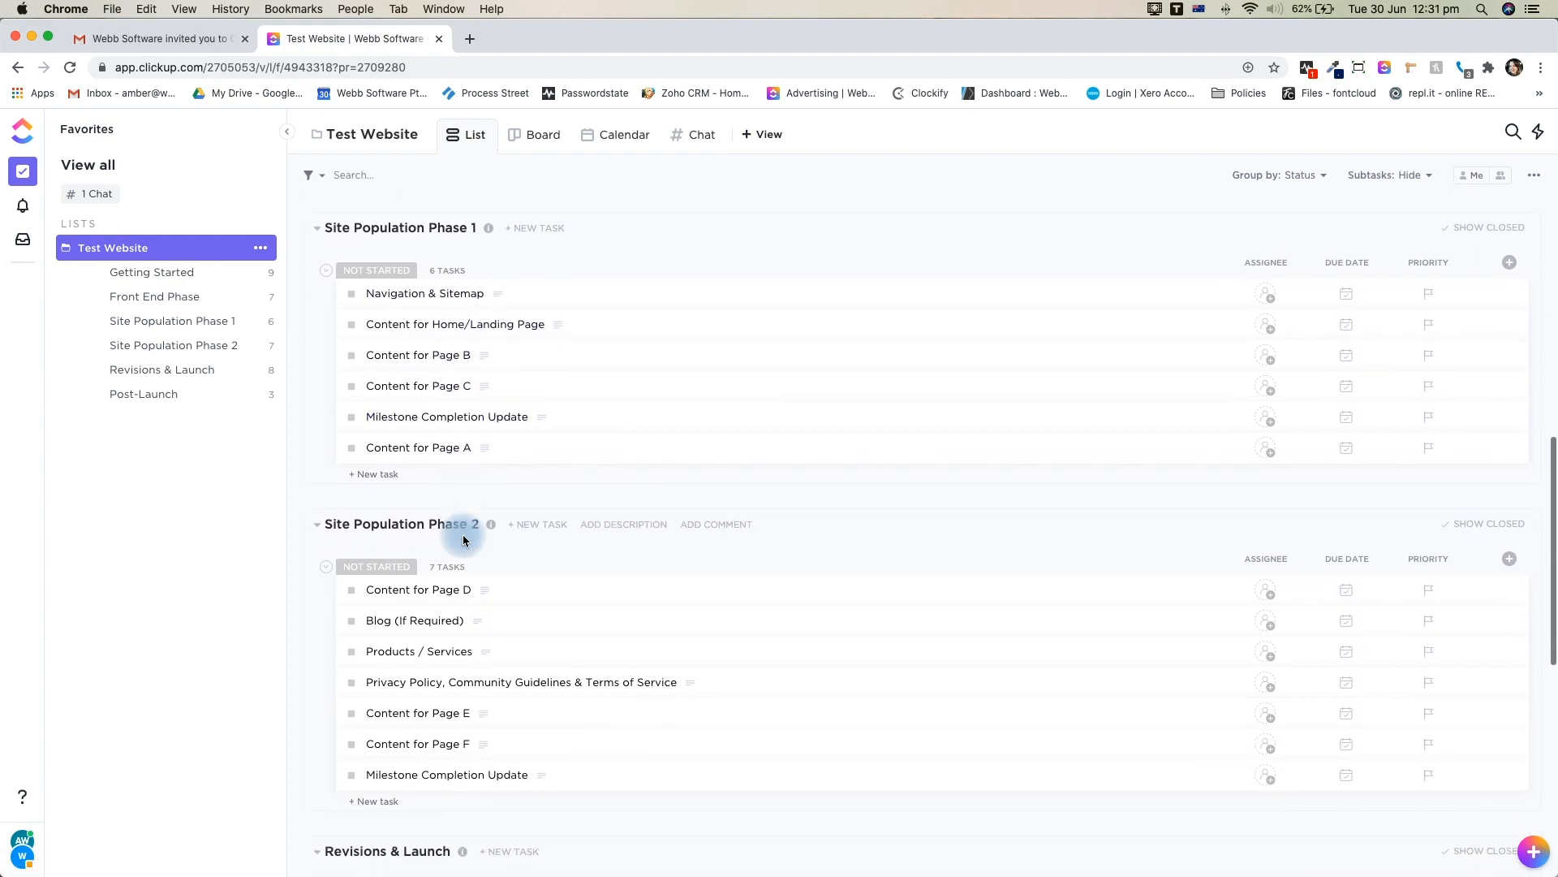
scroll(464, 541, "down", 1)
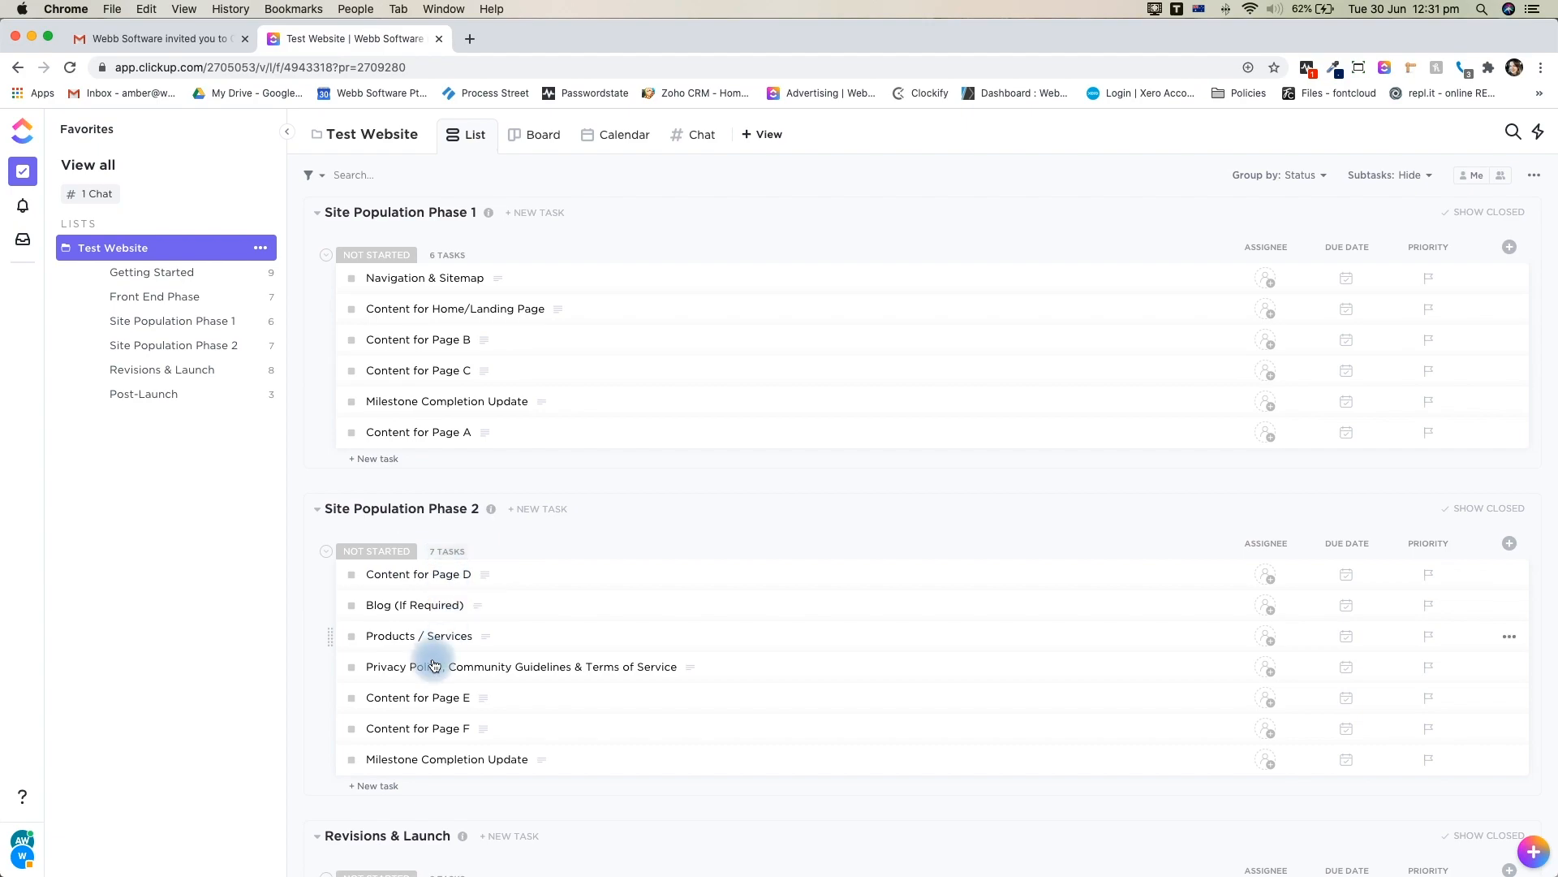
scroll(418, 637, "down", 5)
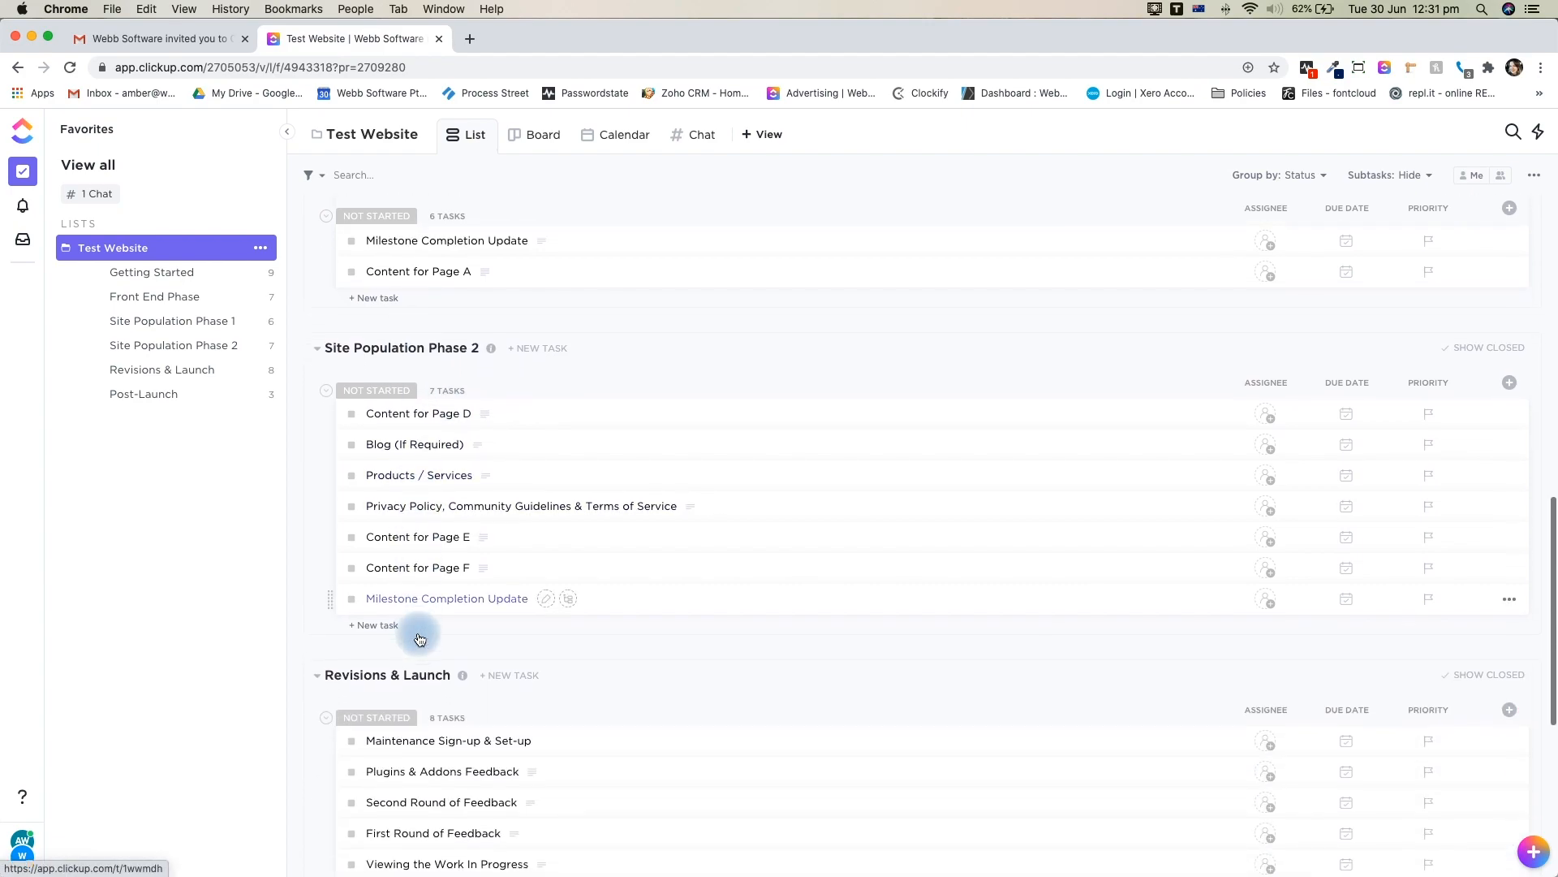
scroll(419, 639, "down", 5)
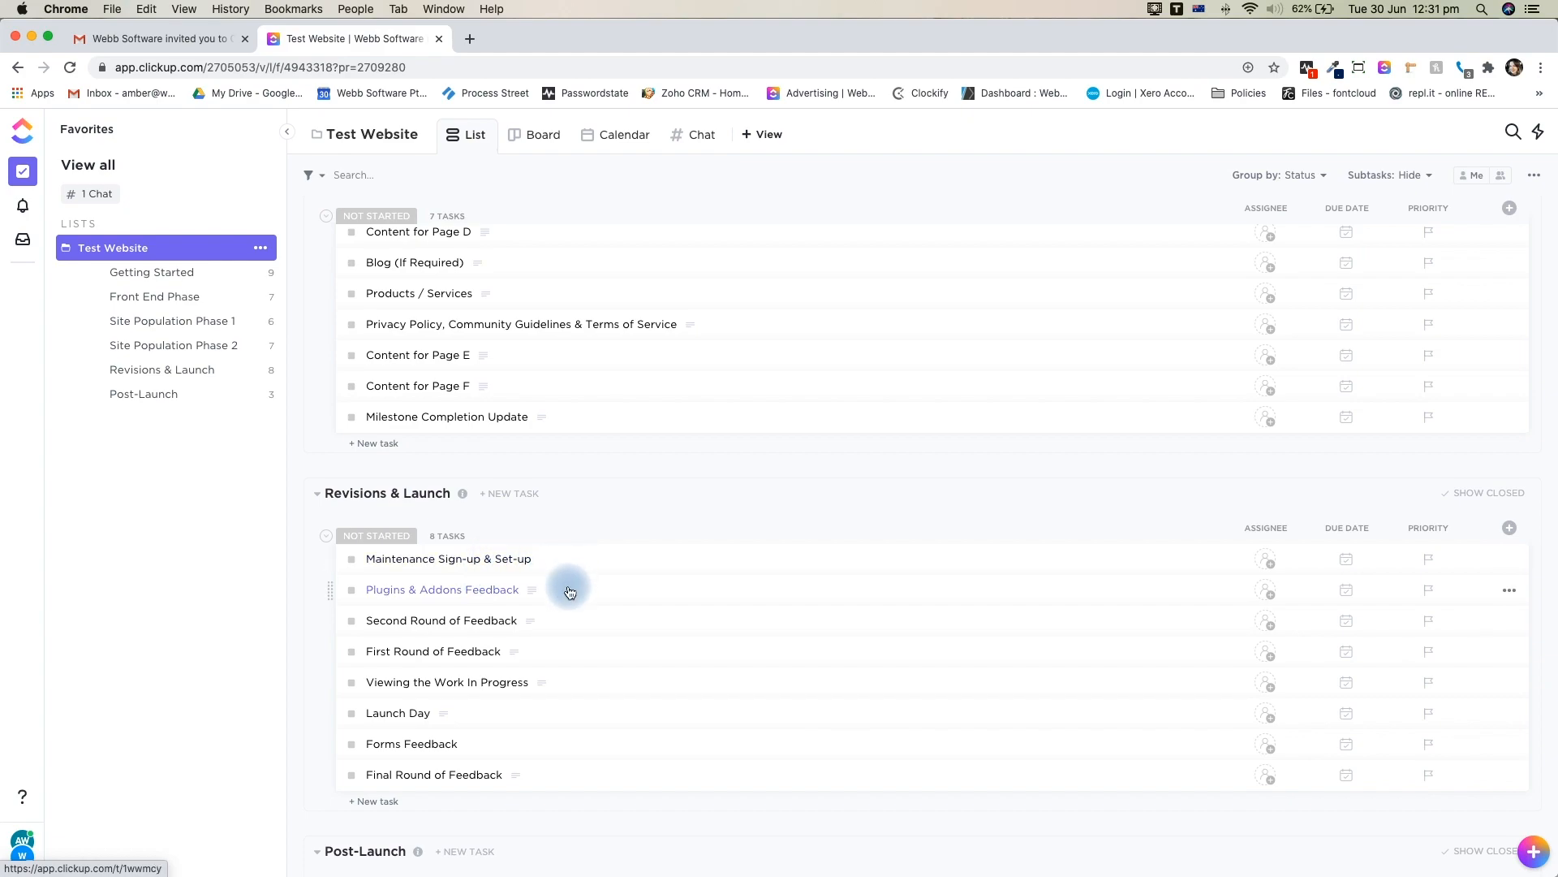
scroll(566, 576, "down", 5)
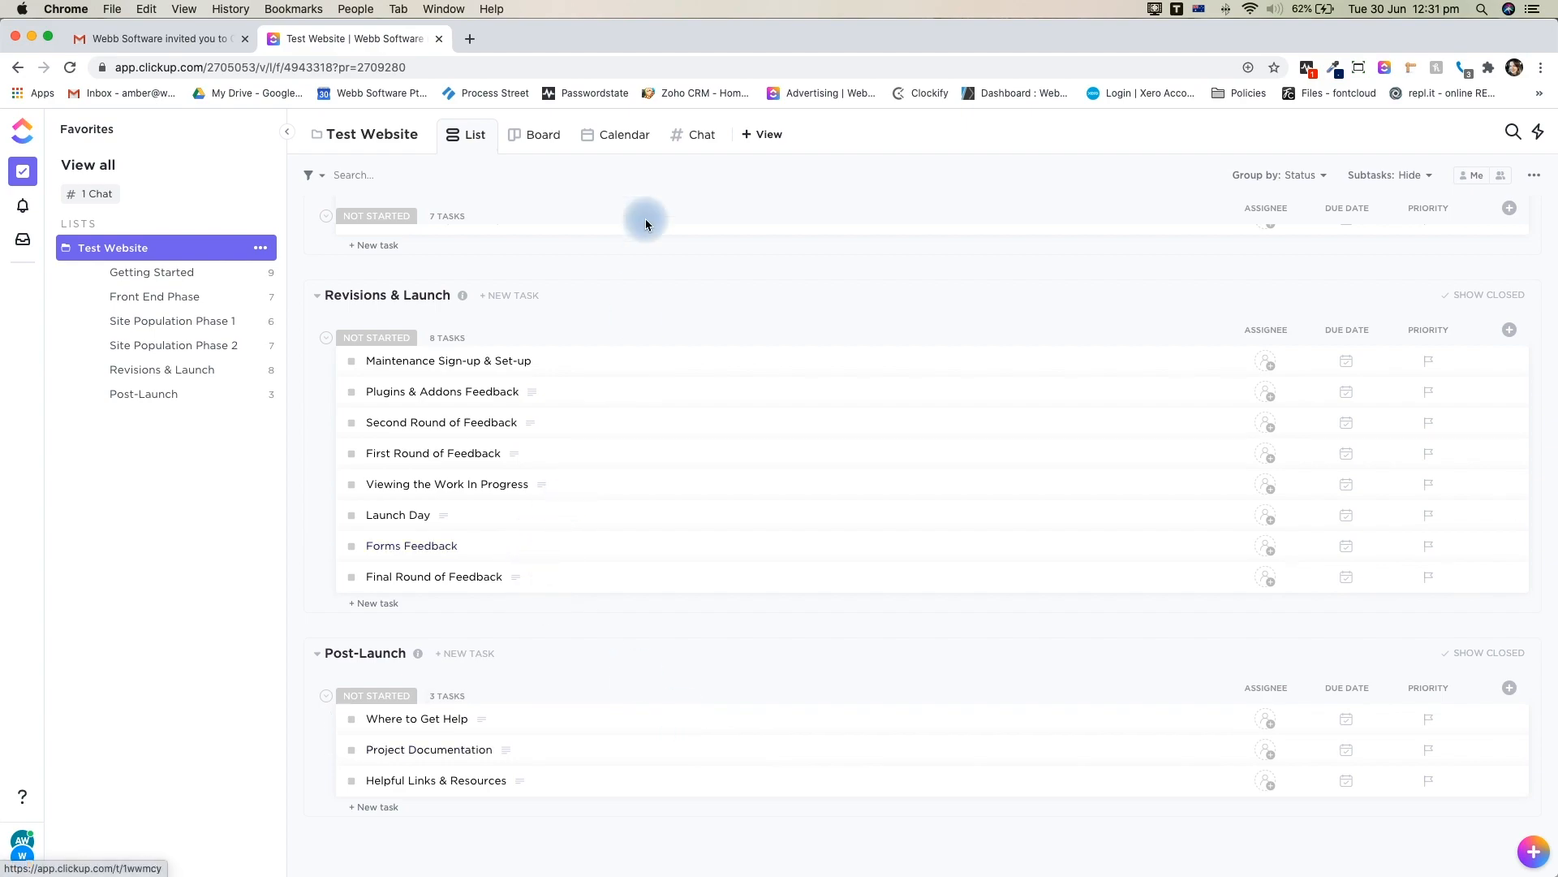
- View Test Website on the calendar, start its project chat, then return to List view
left_click(655, 148)
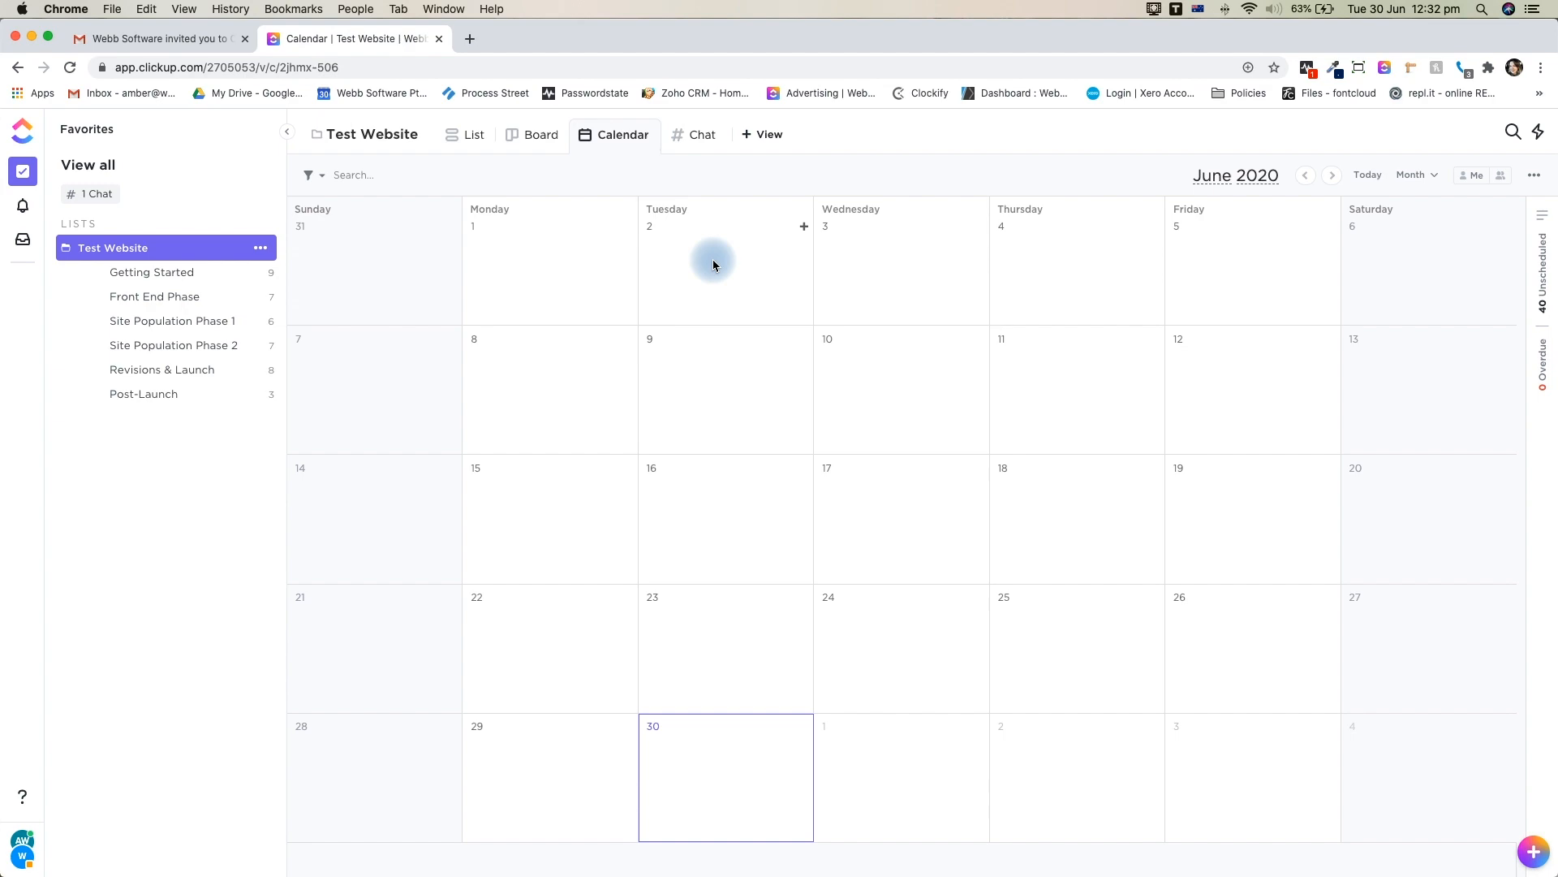
left_click(712, 134)
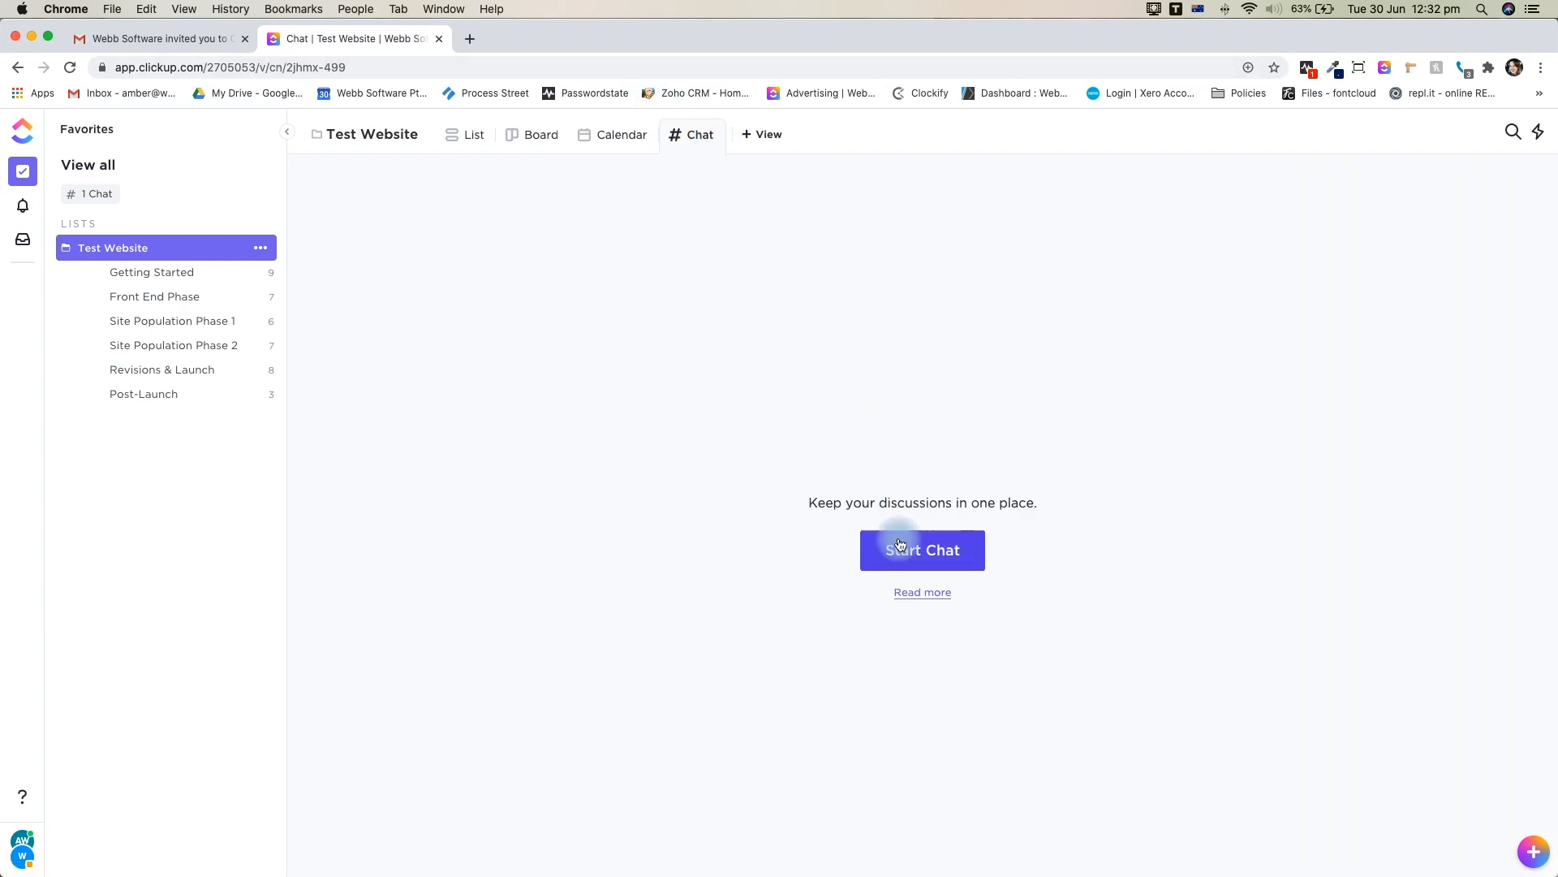
left_click(899, 542)
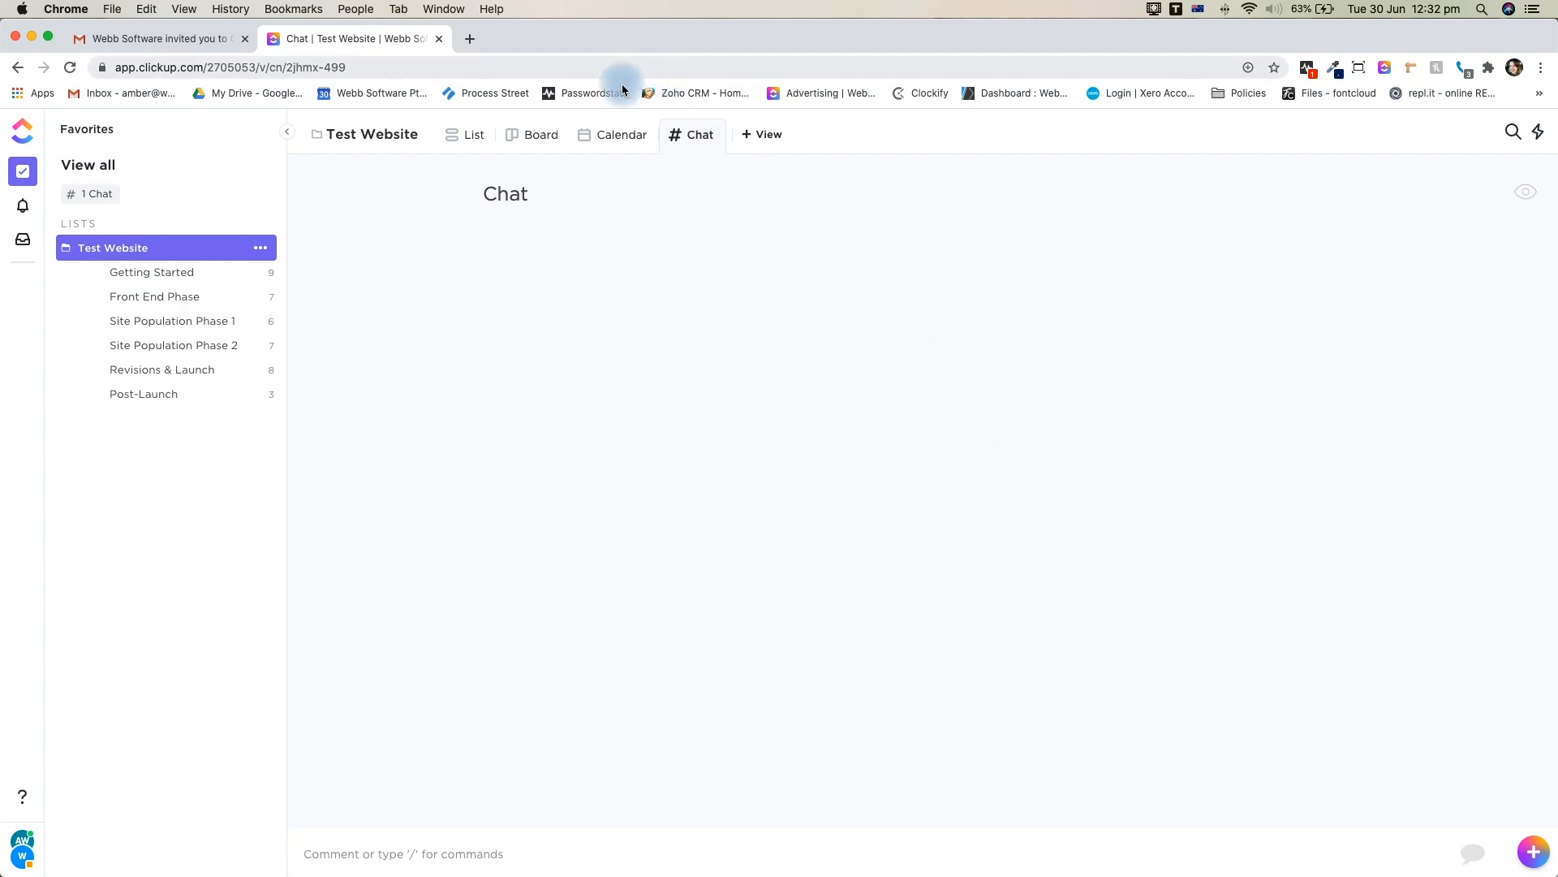
left_click(453, 143)
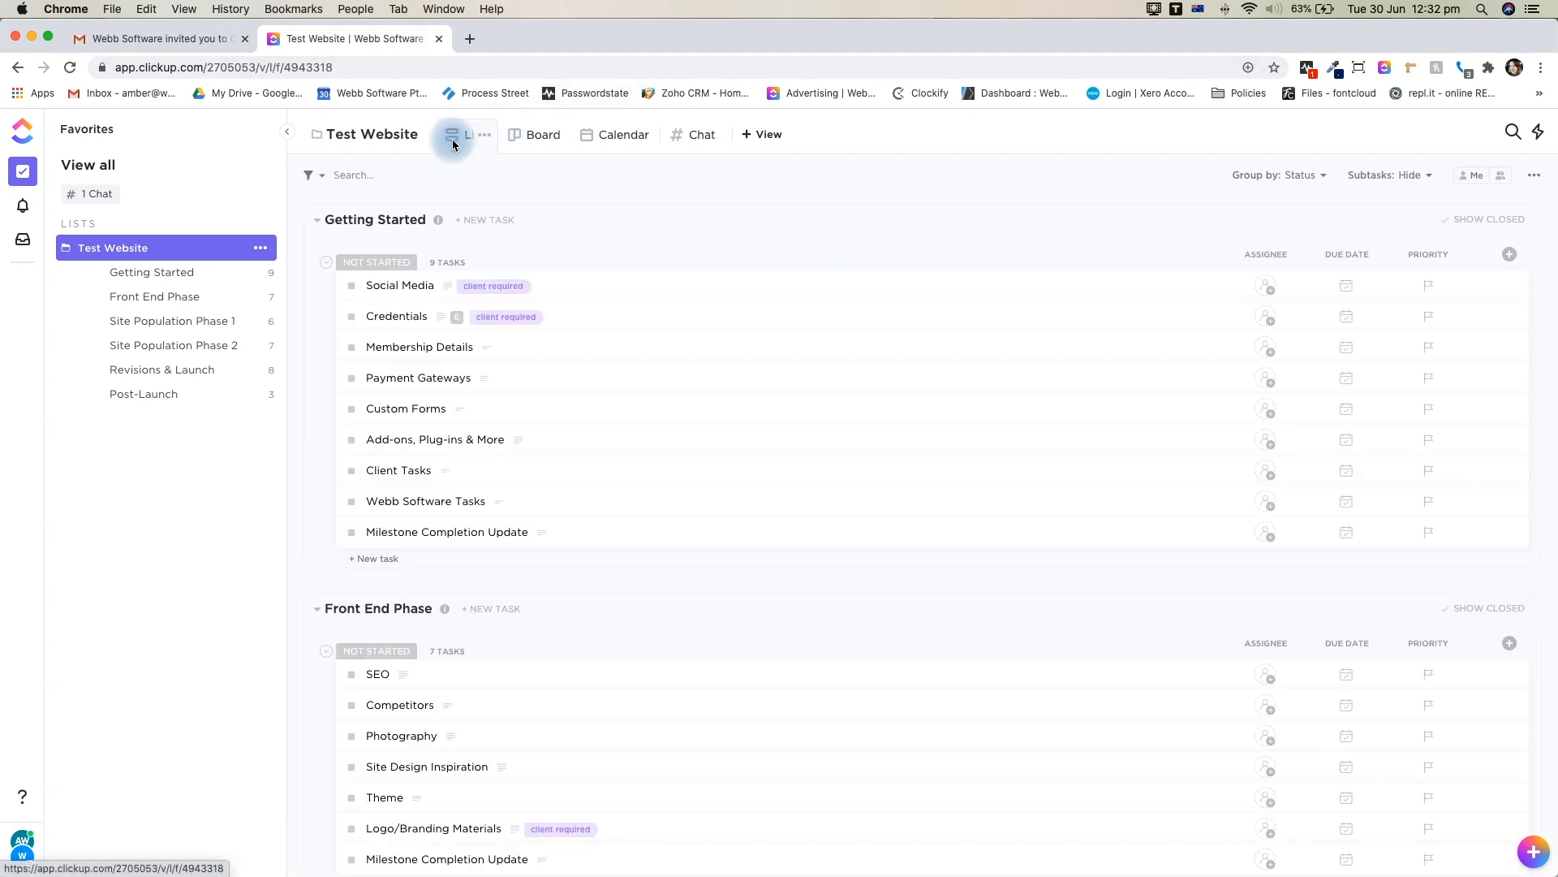